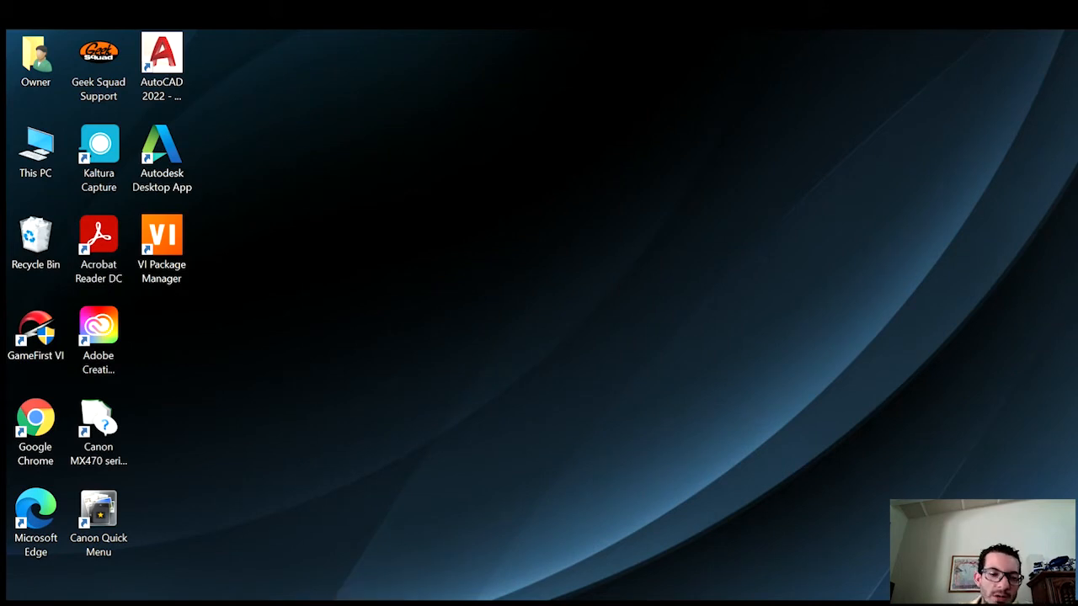
- Open Excel and create a new blank workbook
key(super+s)
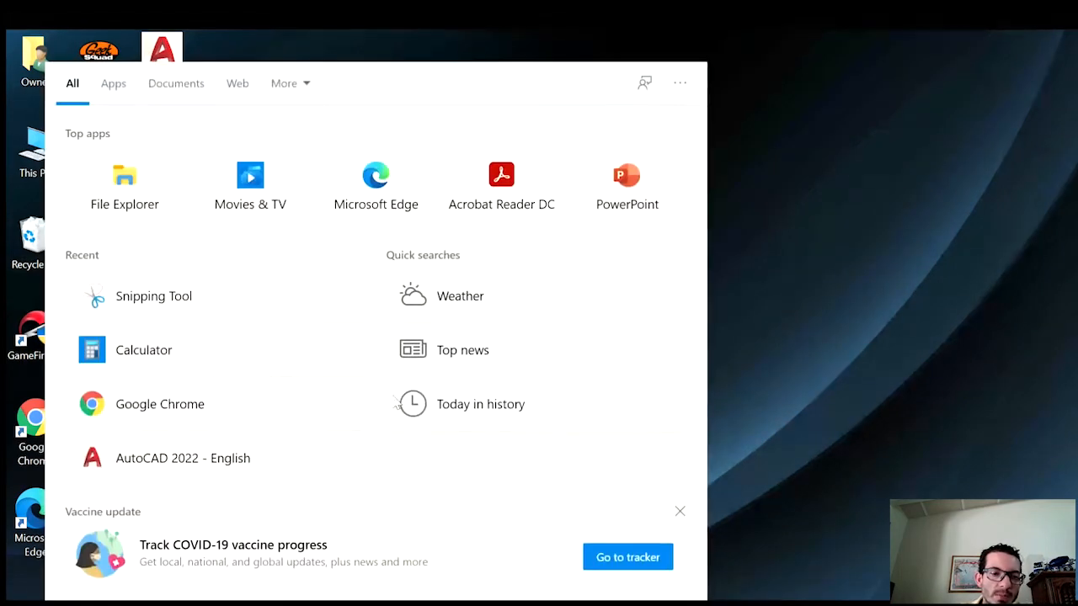
text(ex)
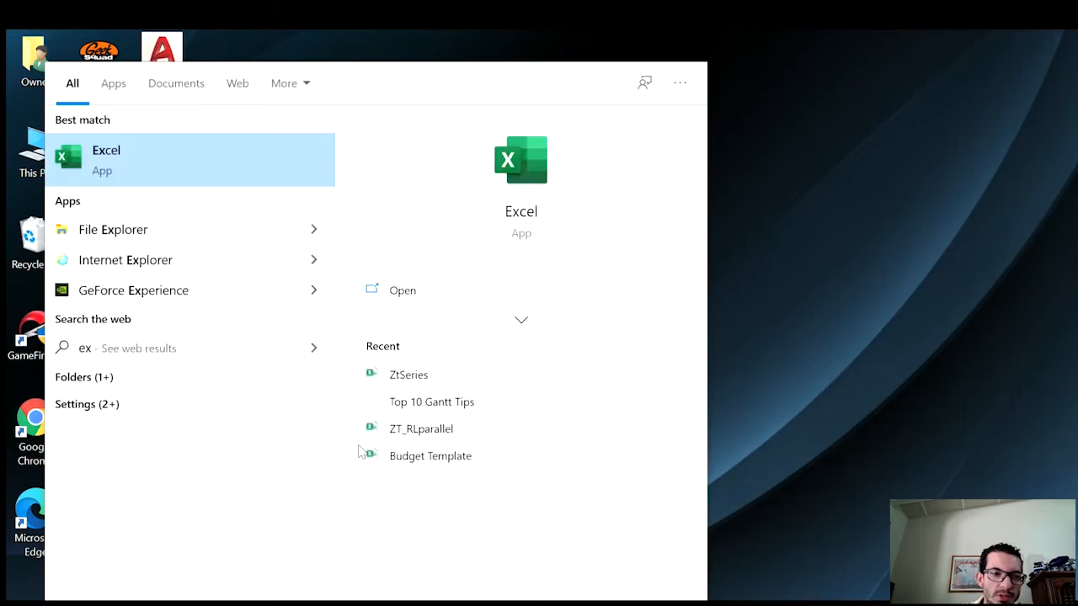
key(Return)
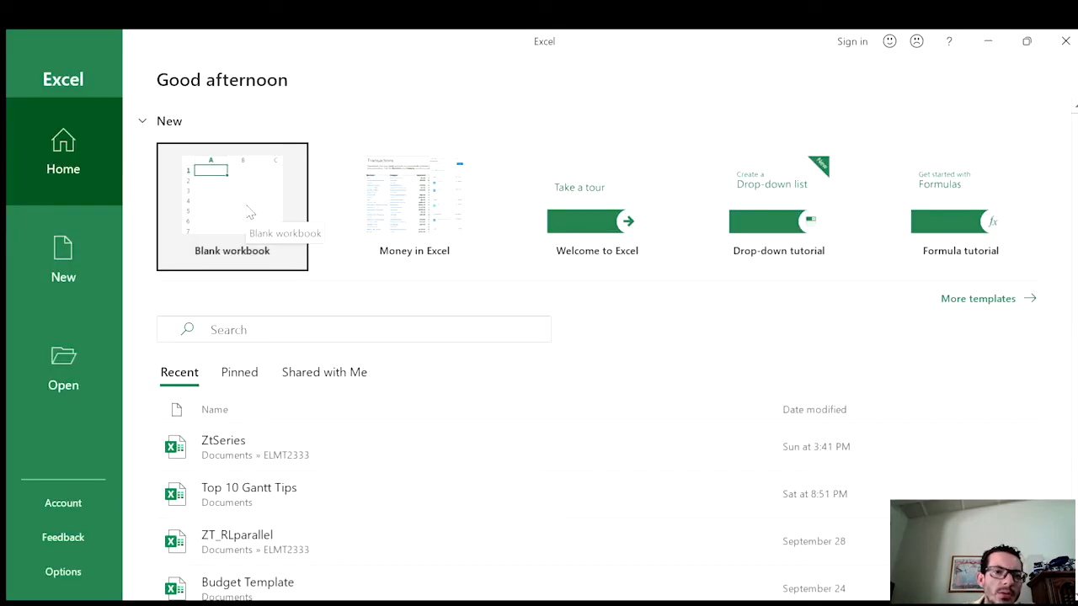
click(224, 197)
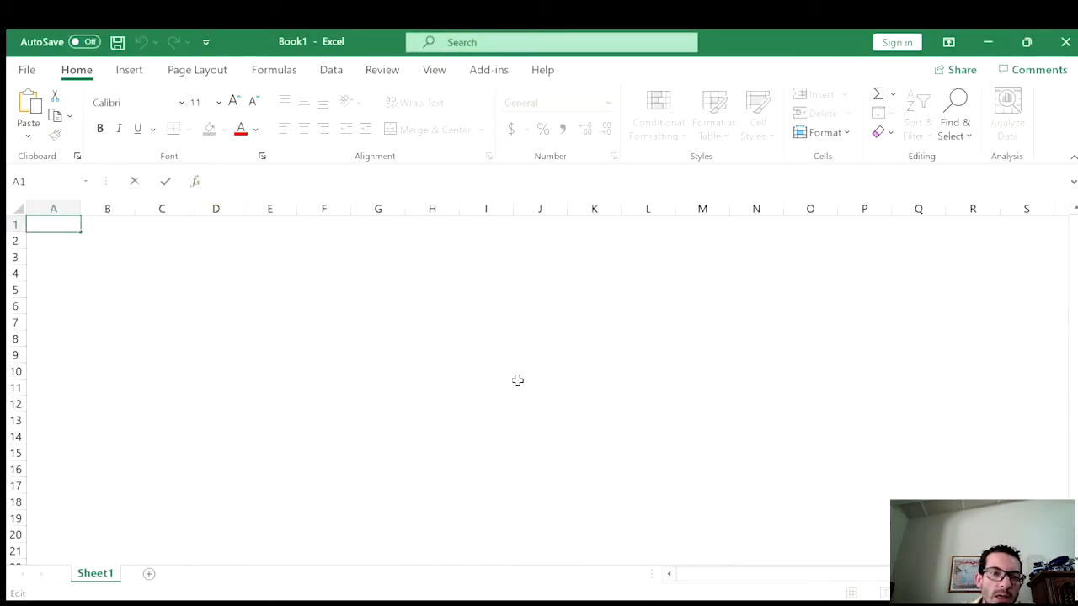
click(30, 71)
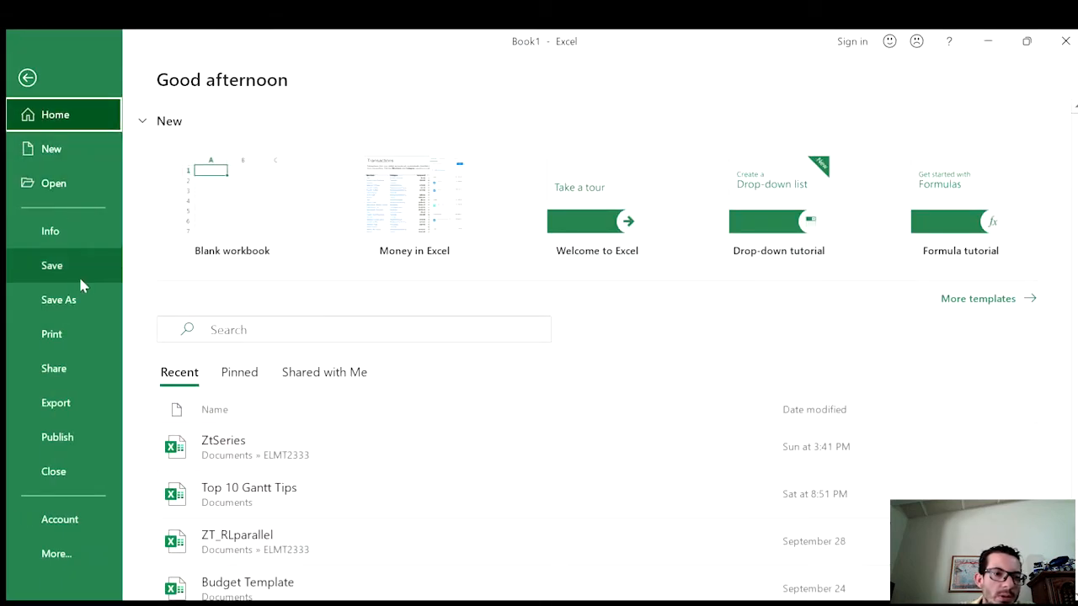
click(76, 187)
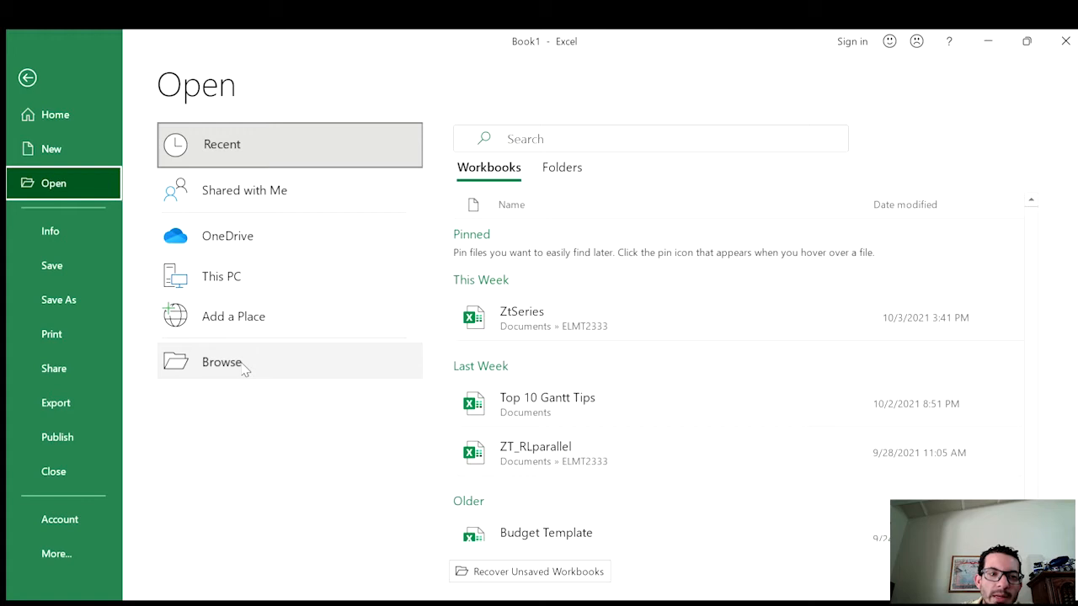
click(27, 77)
- Enter the trial number 12455 in cell A1 and some trial letters in A2, and clear both cells again
click(277, 184)
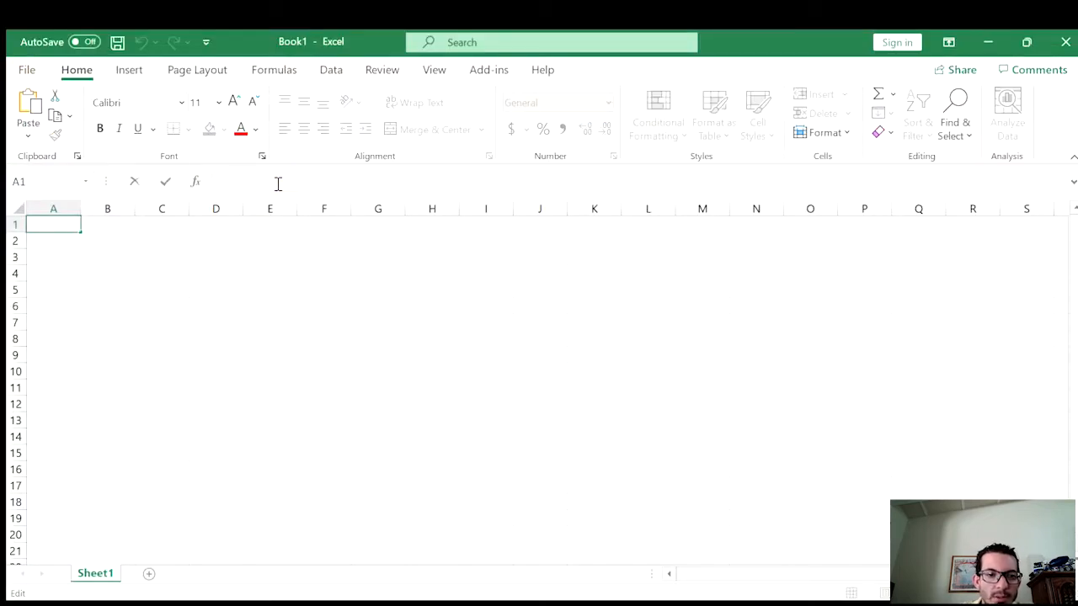
text(12455)
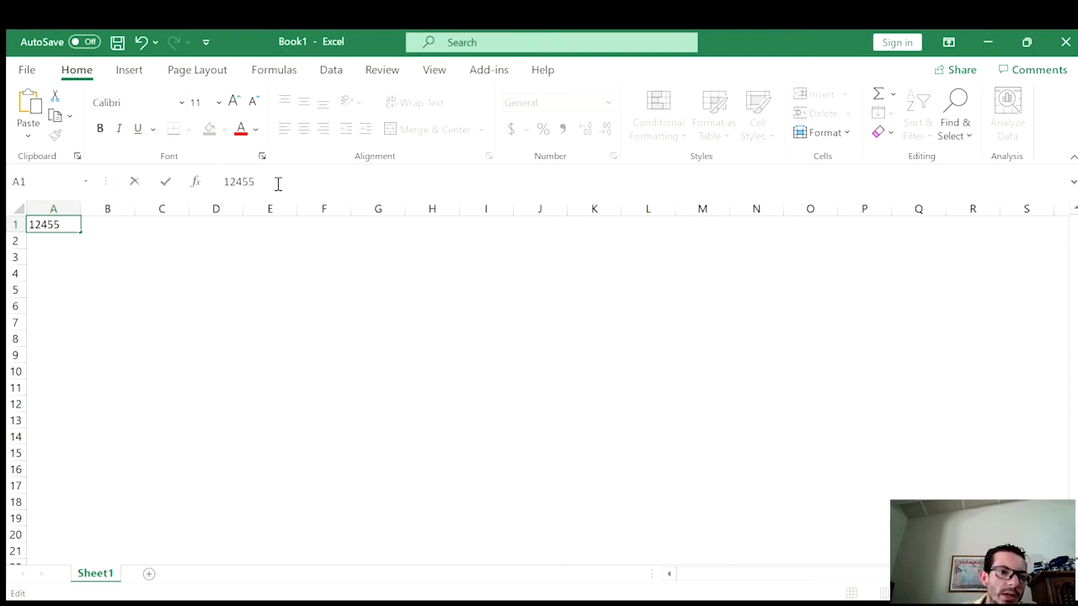
key(Return)
text(accfr)
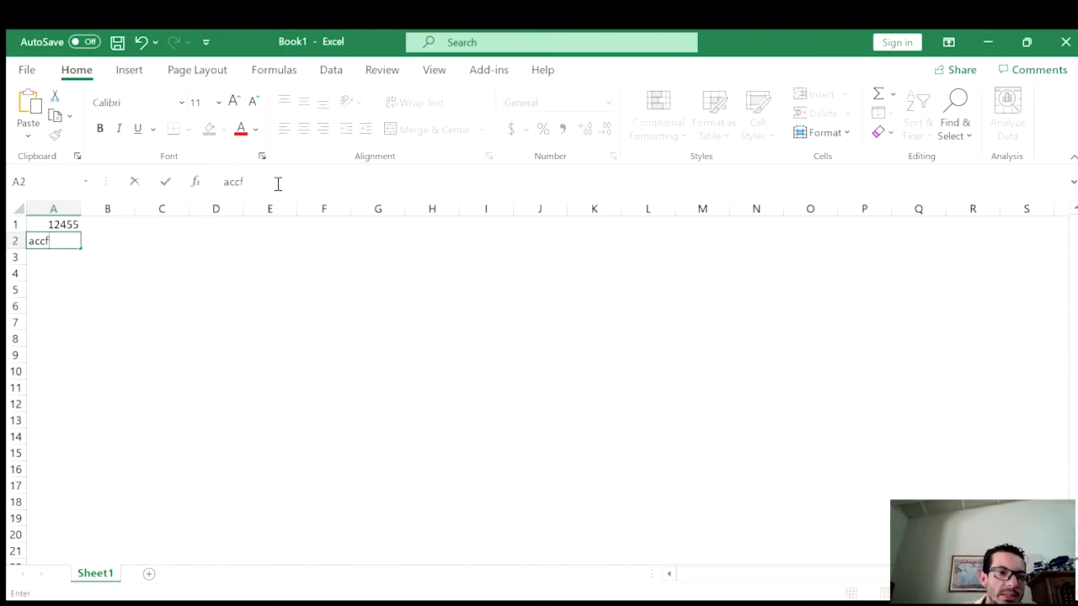
key(BackSpace)
key(BackSpace)
key(BackSpace)
key(BackSpace)
key(BackSpace)
key(Up)
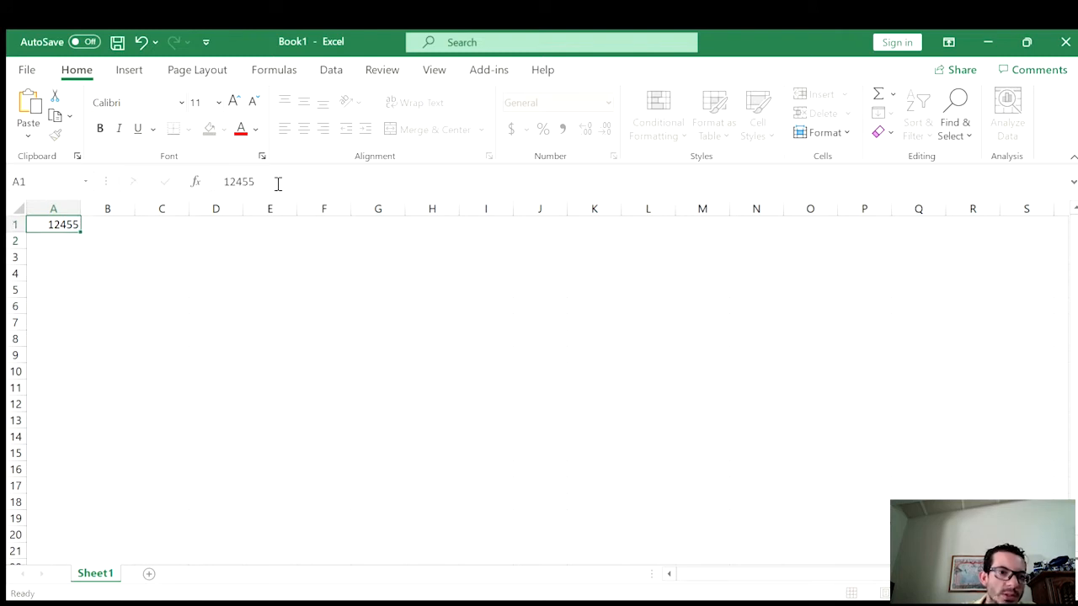
key(Delete)
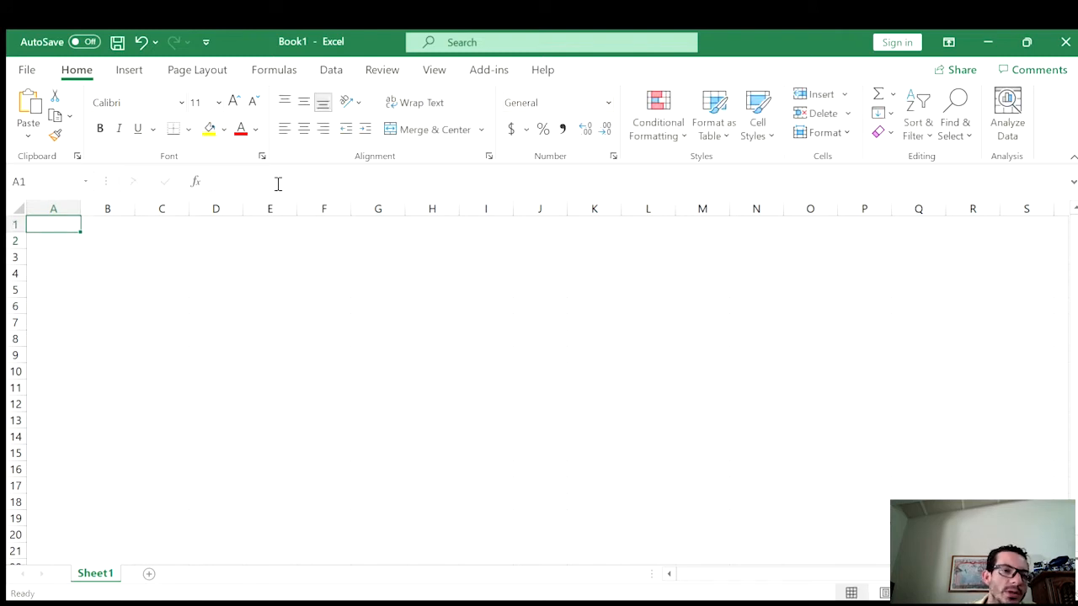
click(59, 205)
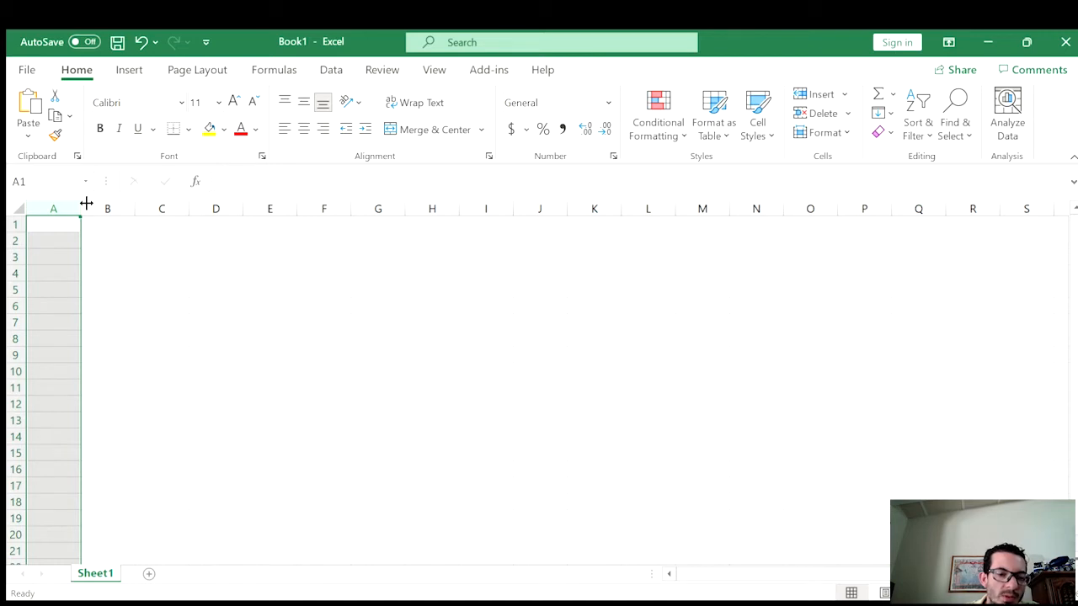
key(ctrl+Right)
key(ctrl+Left)
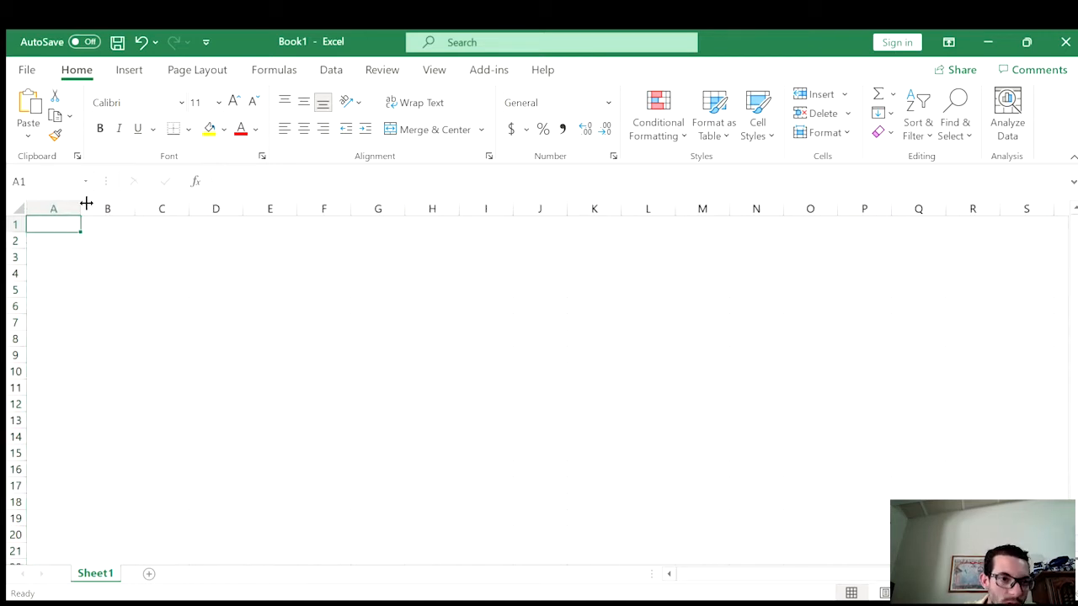
key(ctrl+space)
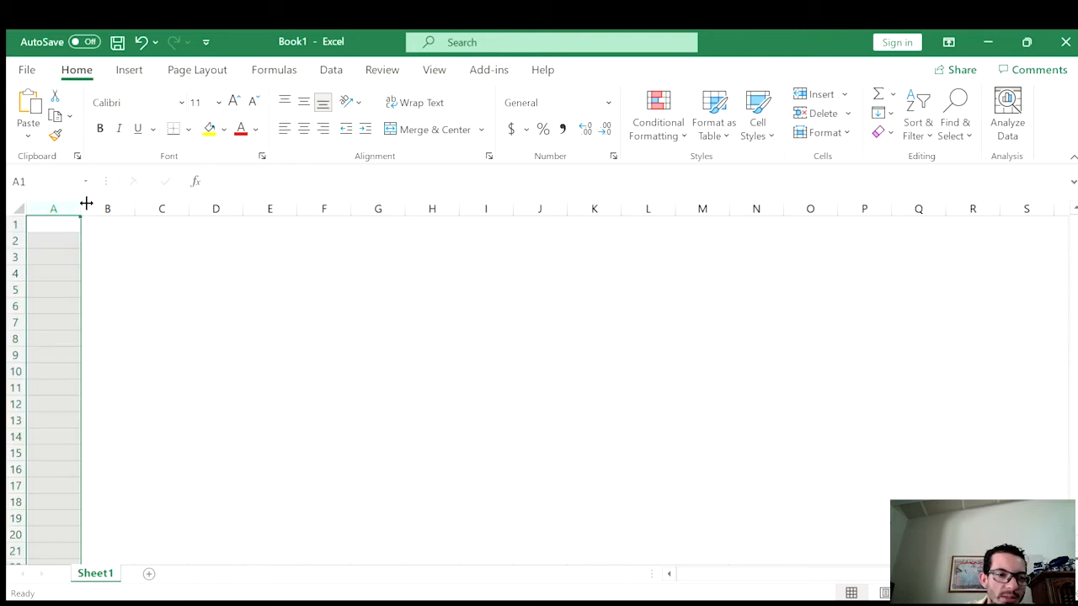
key(Right)
key(Left)
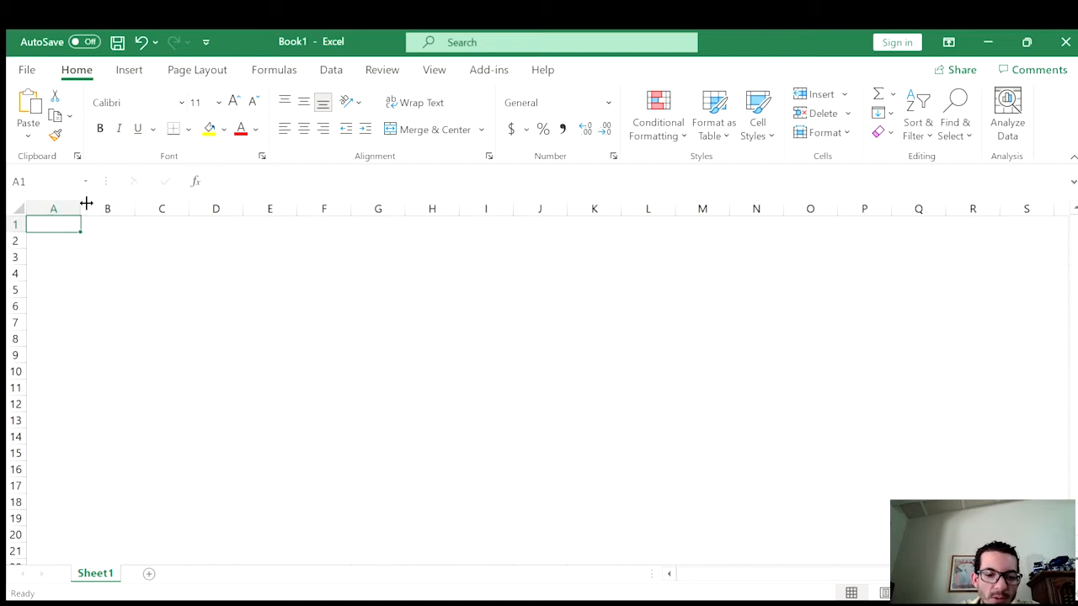
- Enter the column heading Frequency in cell A1
text(F)
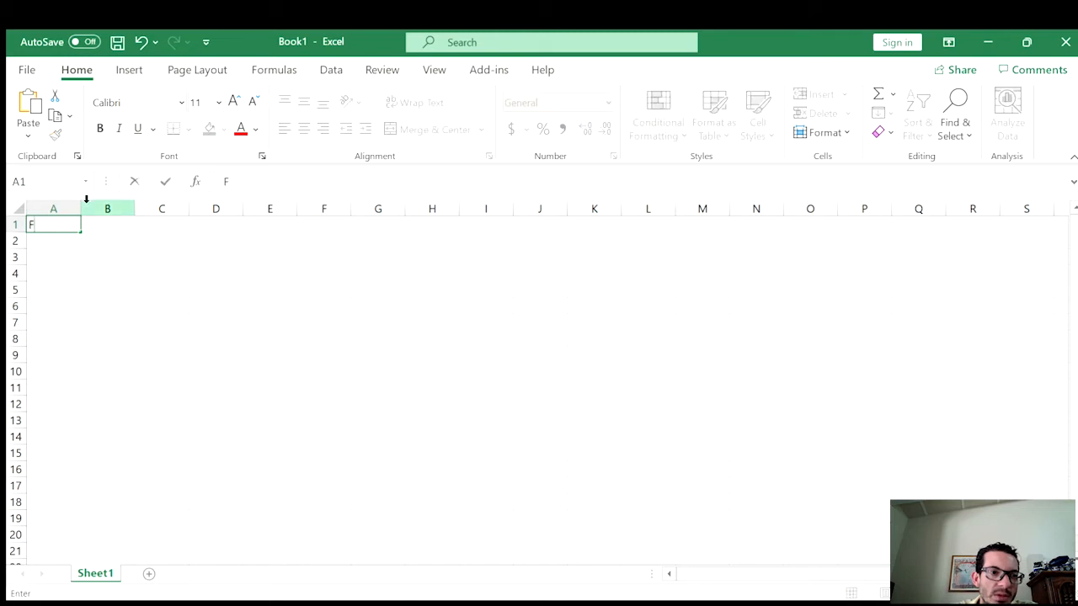
text(r)
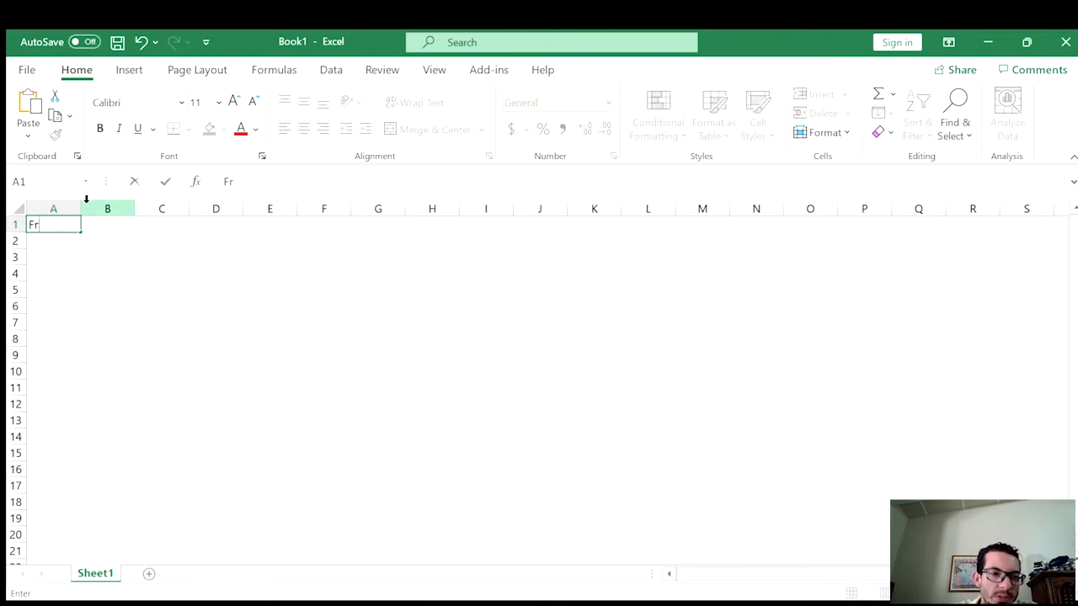
text(equency)
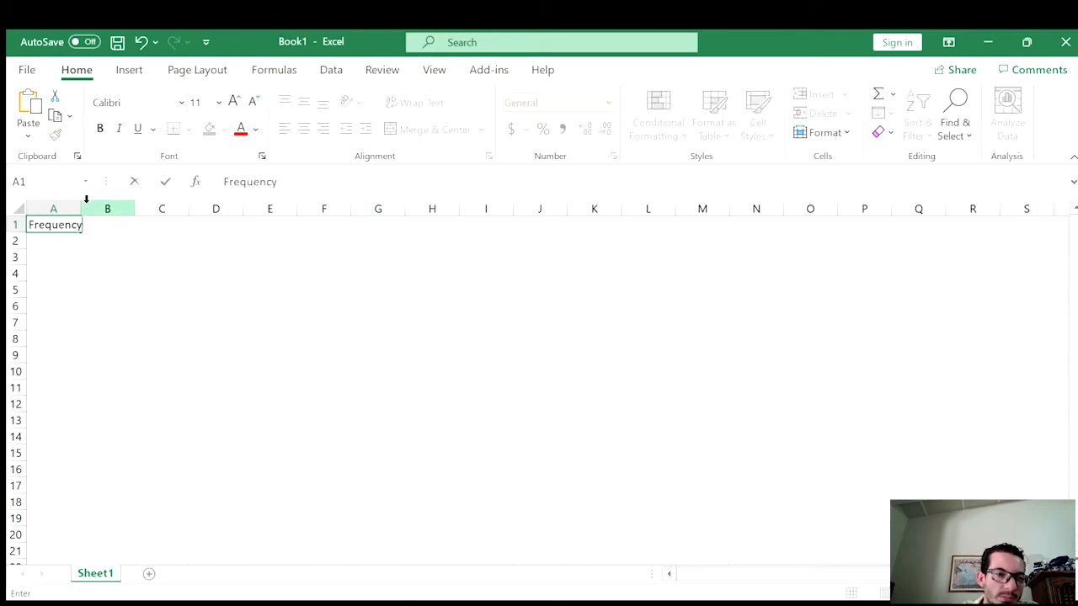
key(Tab)
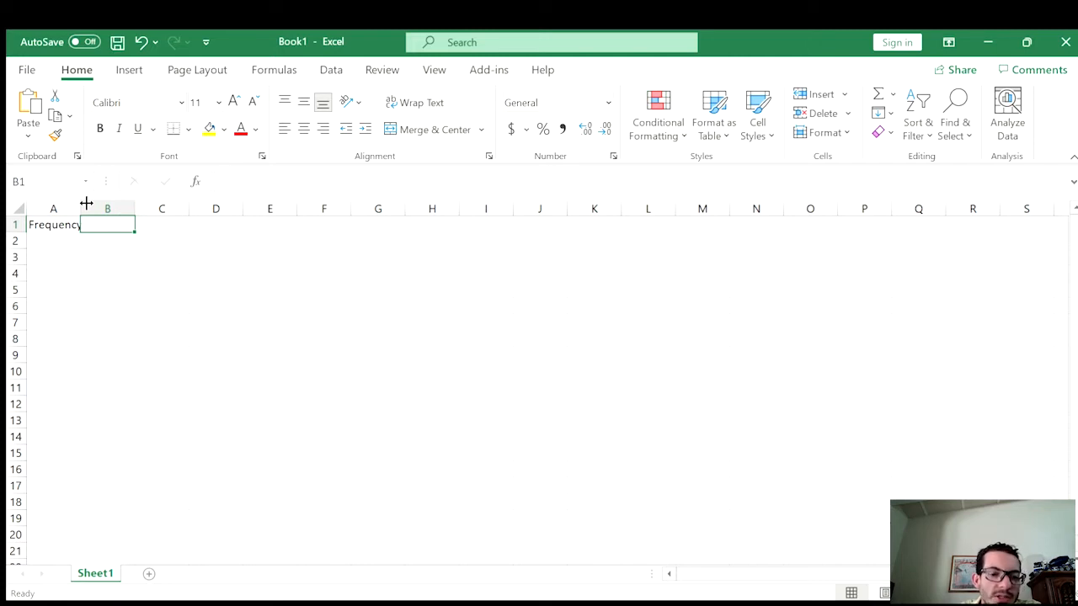
- Enter the column heading w=2*pi*f in cell B1, beside the Frequency heading
text(w)
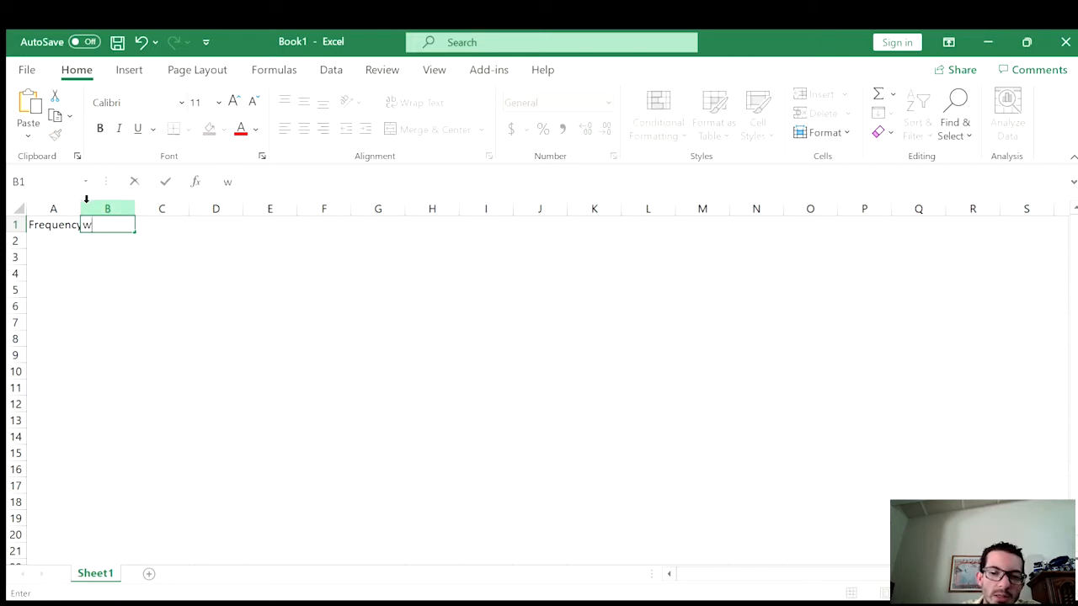
text(=2)
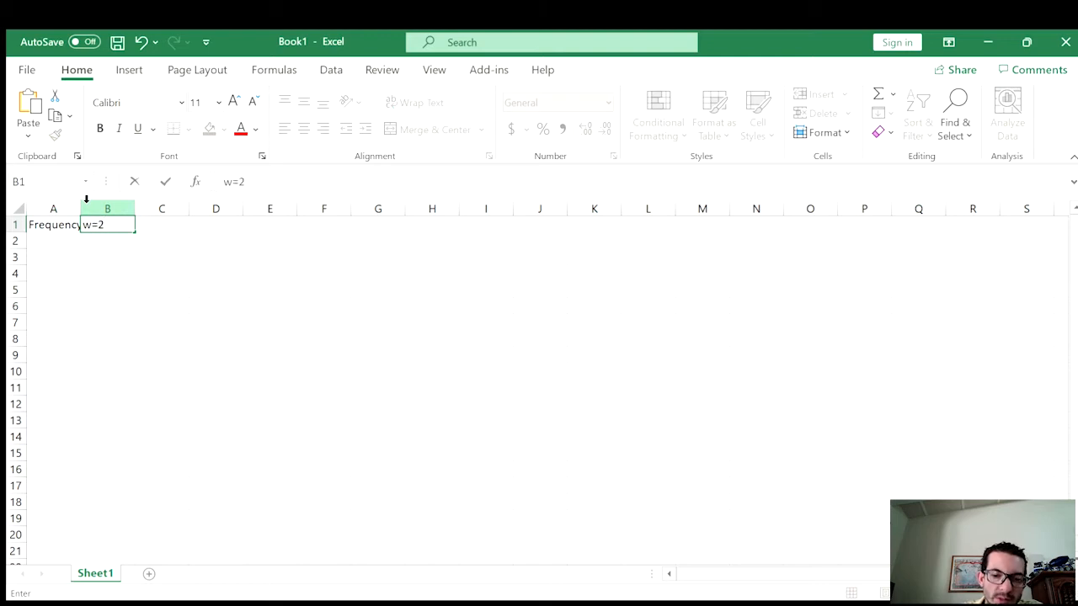
text(*pi)
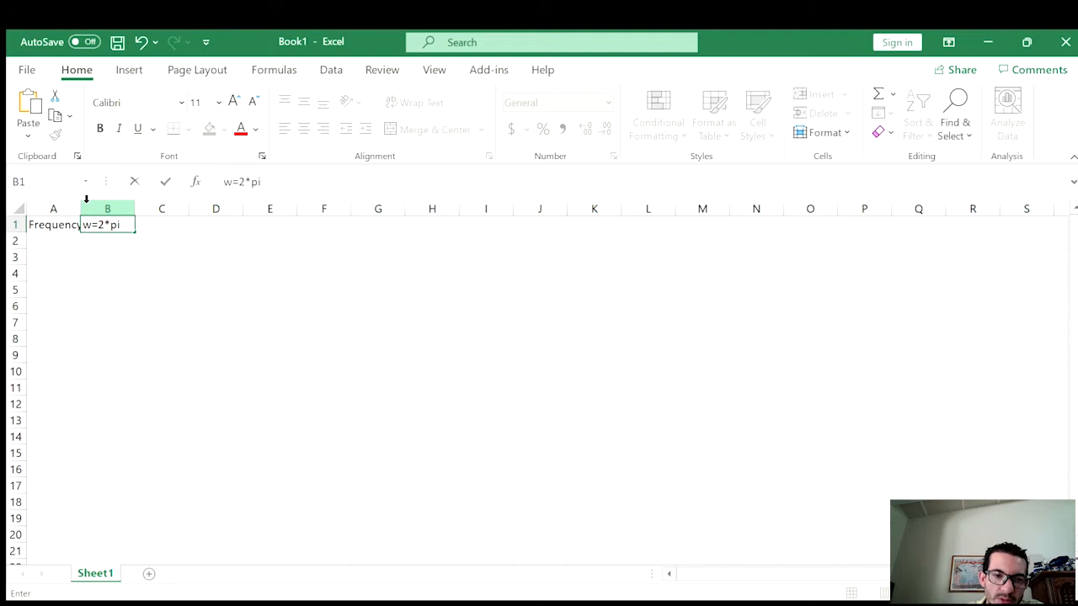
text(&)
key(BackSpace)
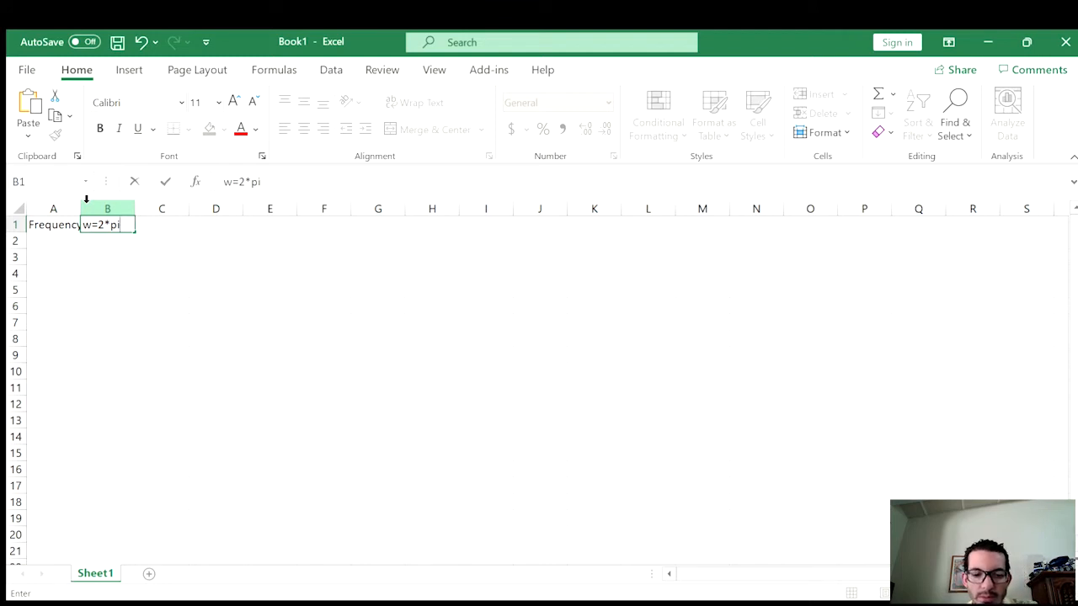
text(*f)
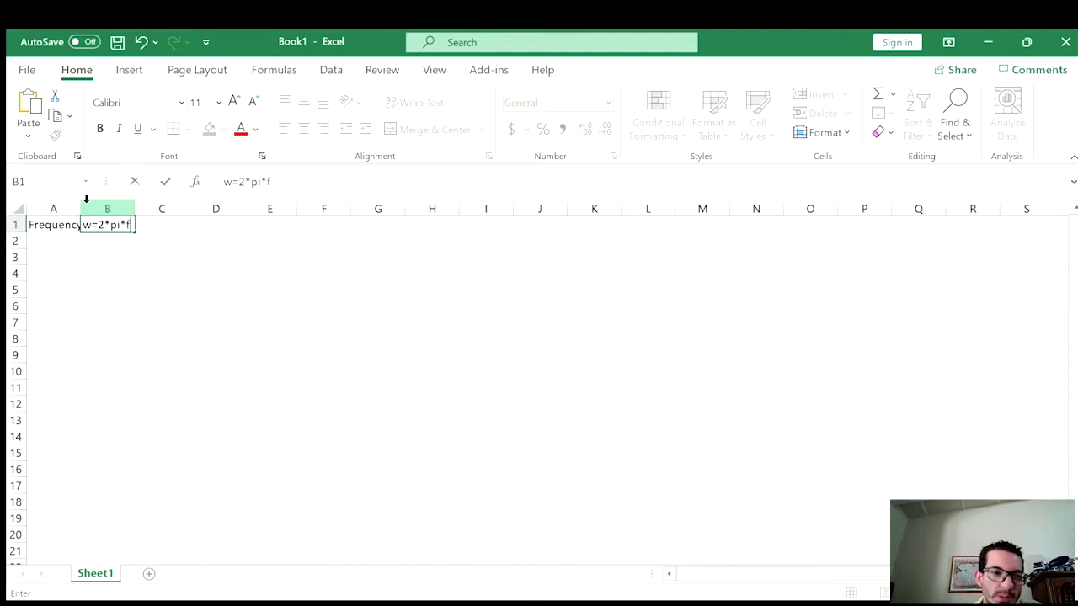
key(Return)
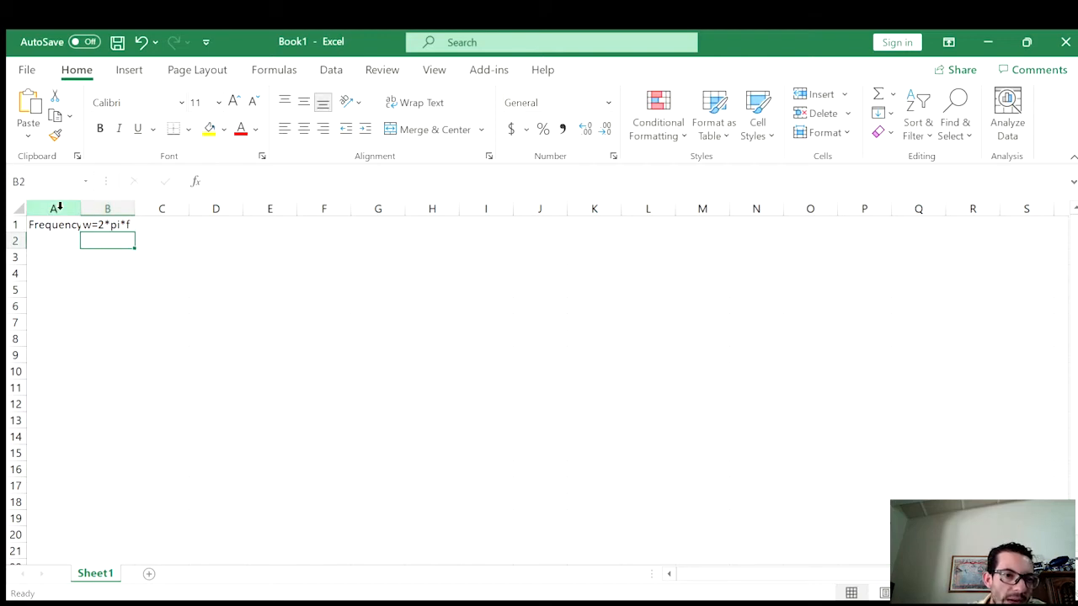
- Insert an empty column before the Frequency column and an empty row directly below the heading row
click(59, 206)
right_click(60, 208)
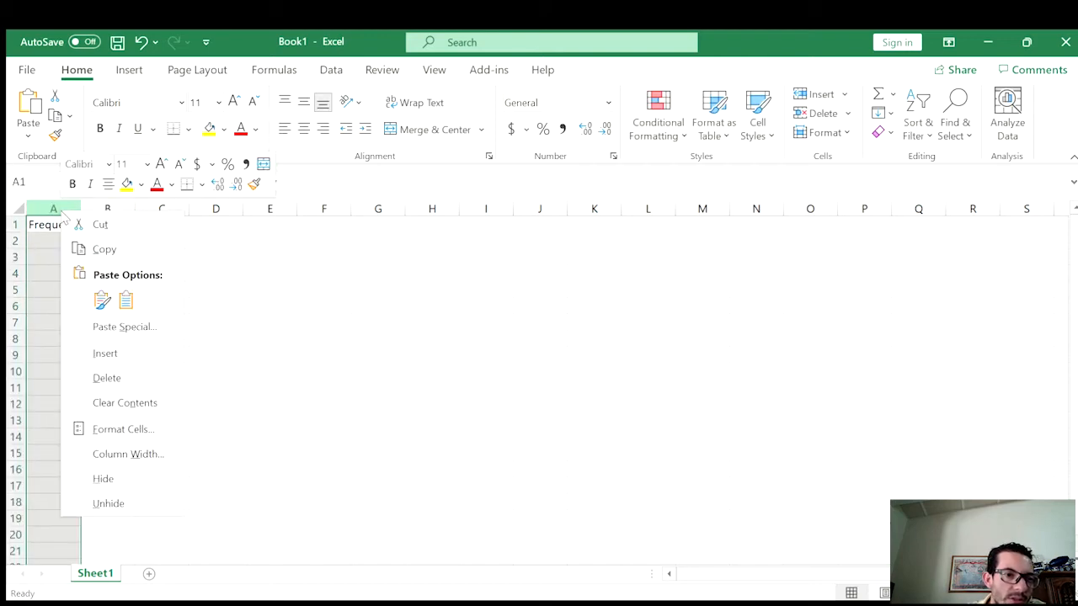
click(129, 353)
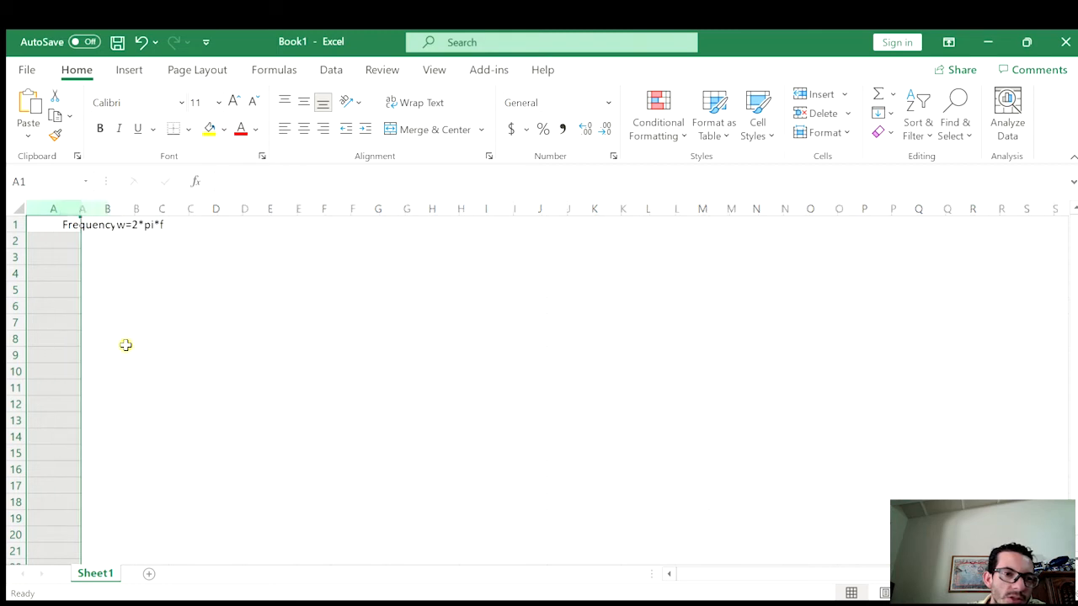
click(60, 239)
right_click(15, 240)
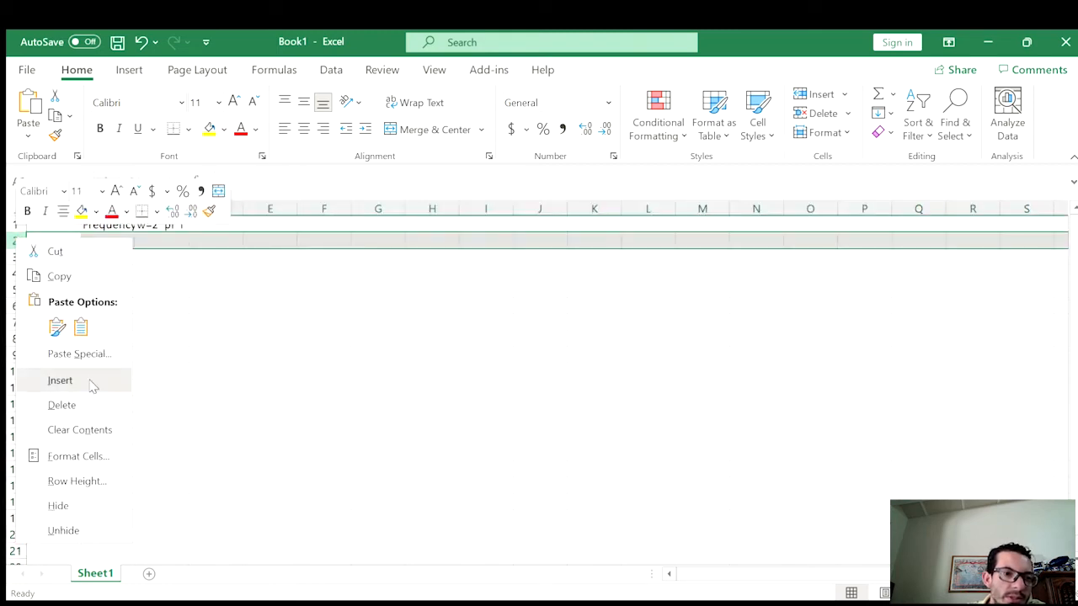
click(61, 380)
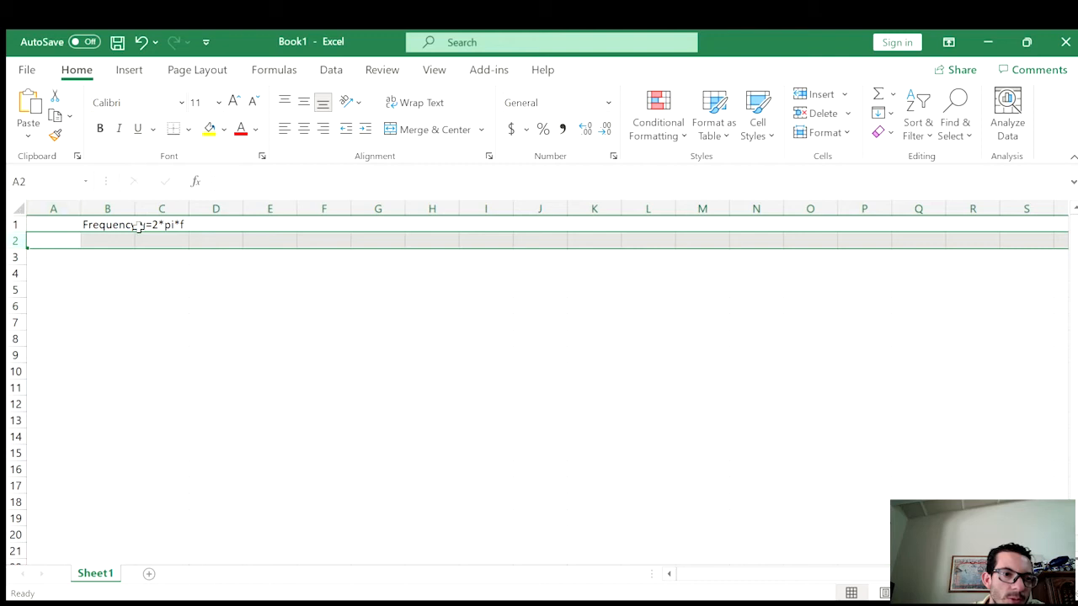
- Enter the label Pi in cell A2
click(45, 241)
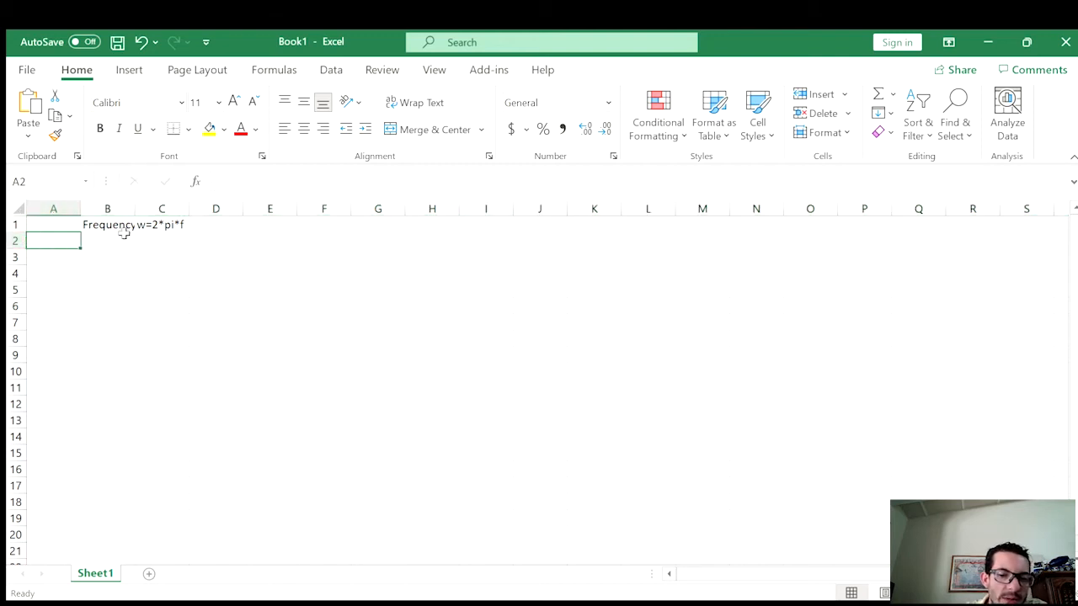
text(Pi)
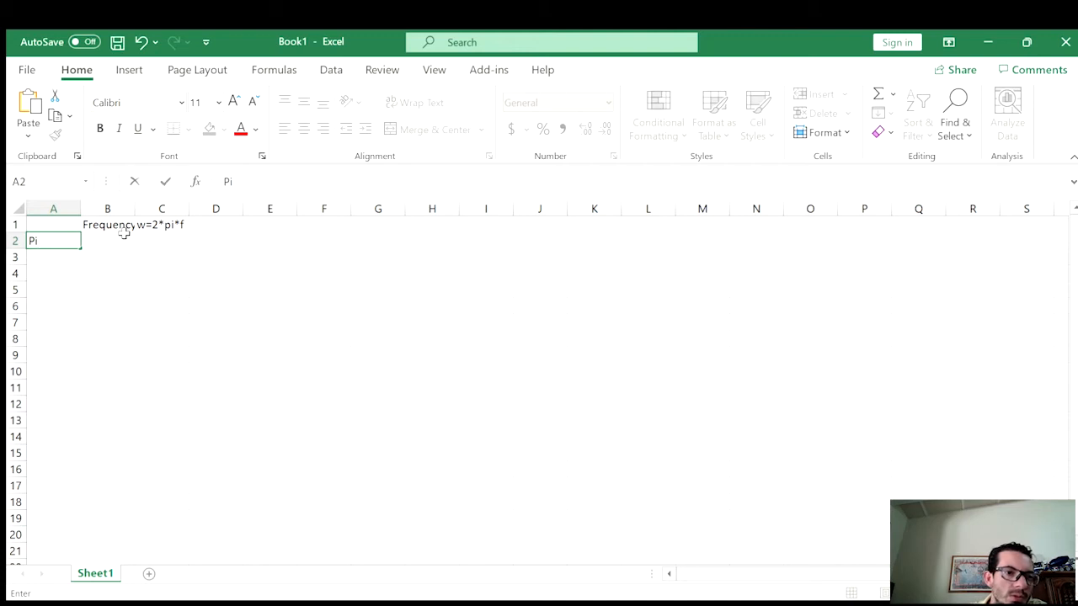
key(Return)
- Insert another empty column between the column holding the Pi label and the Frequency column
click(110, 208)
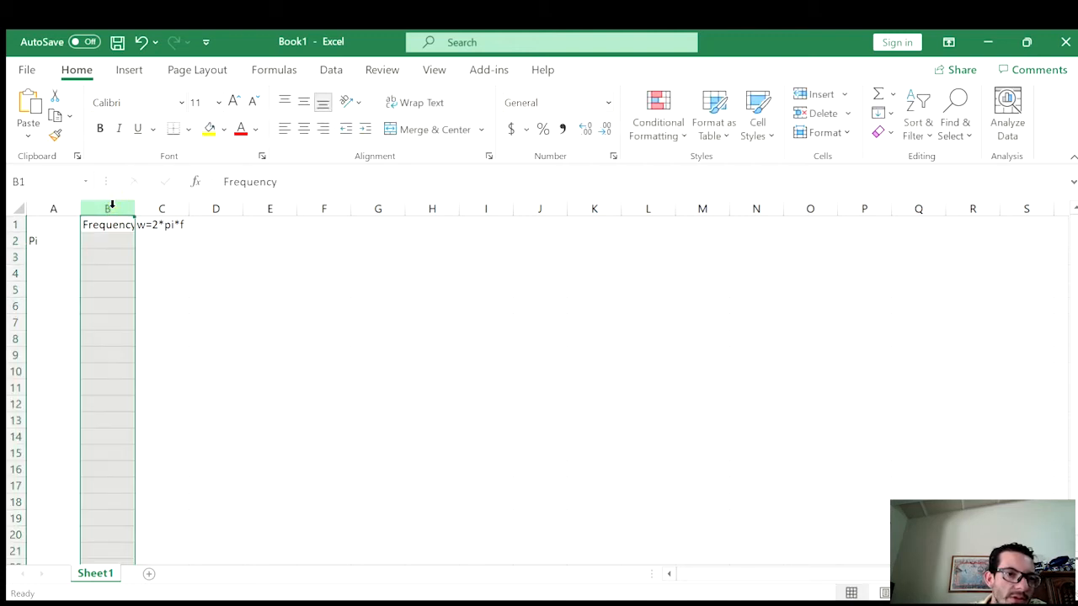
right_click(112, 207)
click(157, 351)
- Enter =3.1415 in cell B2, beside the Pi label, as the constant's value
click(116, 240)
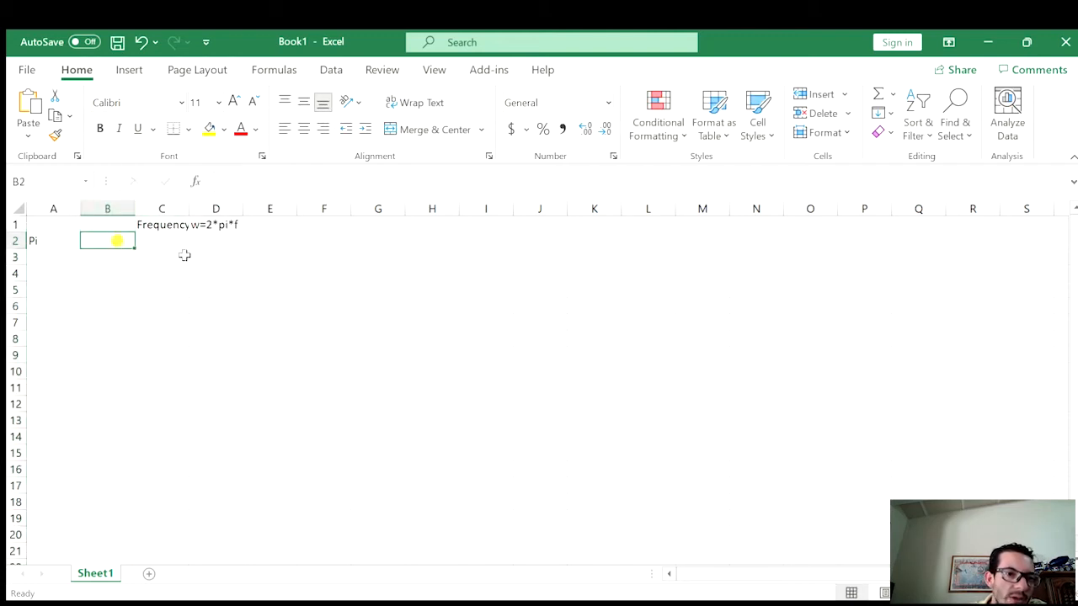
text(=3)
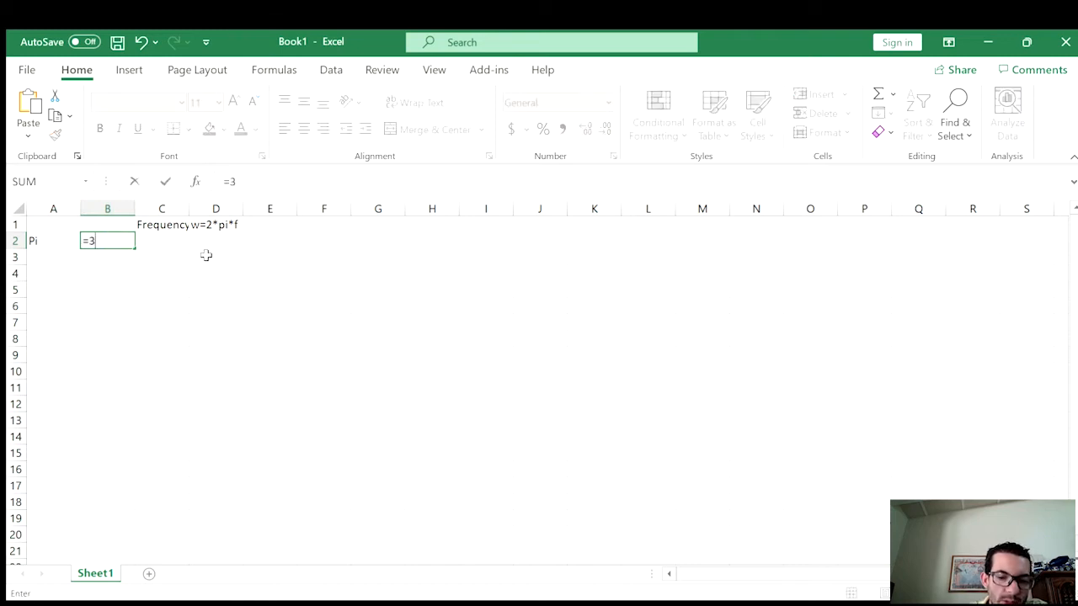
text(.1415)
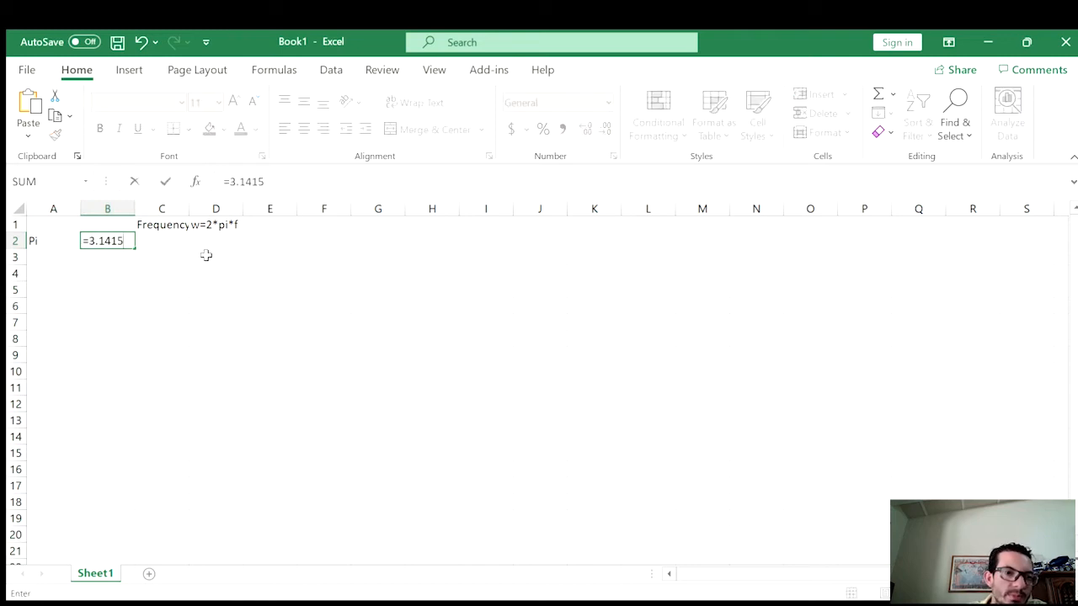
key(Return)
key(Left)
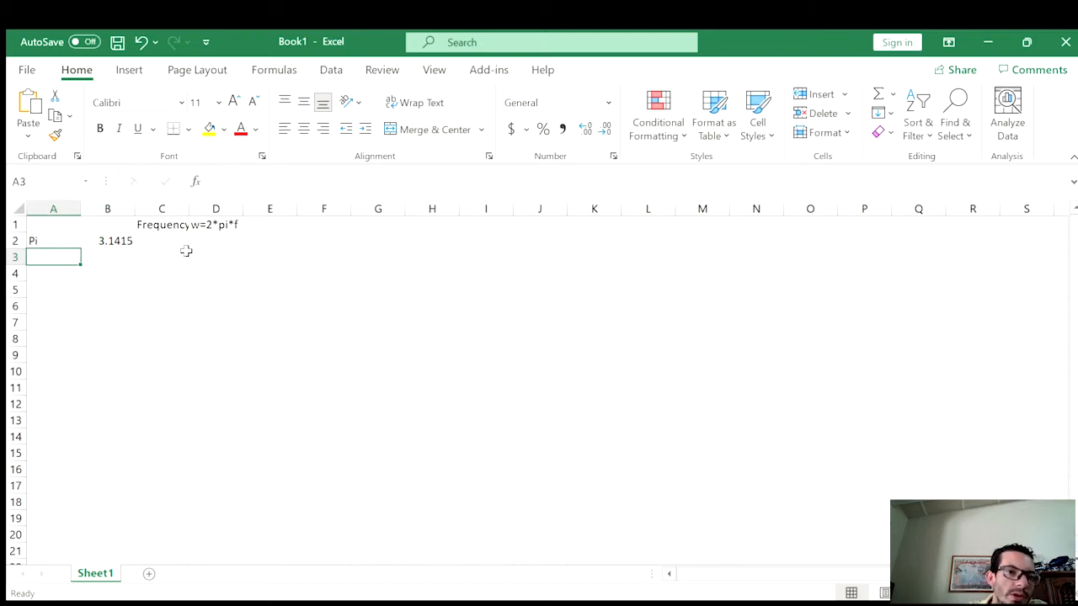
- Widen the Frequency and w=2*pi*f columns to fit their headings and center the contents of A1:D5
drag(189, 208, 313, 216)
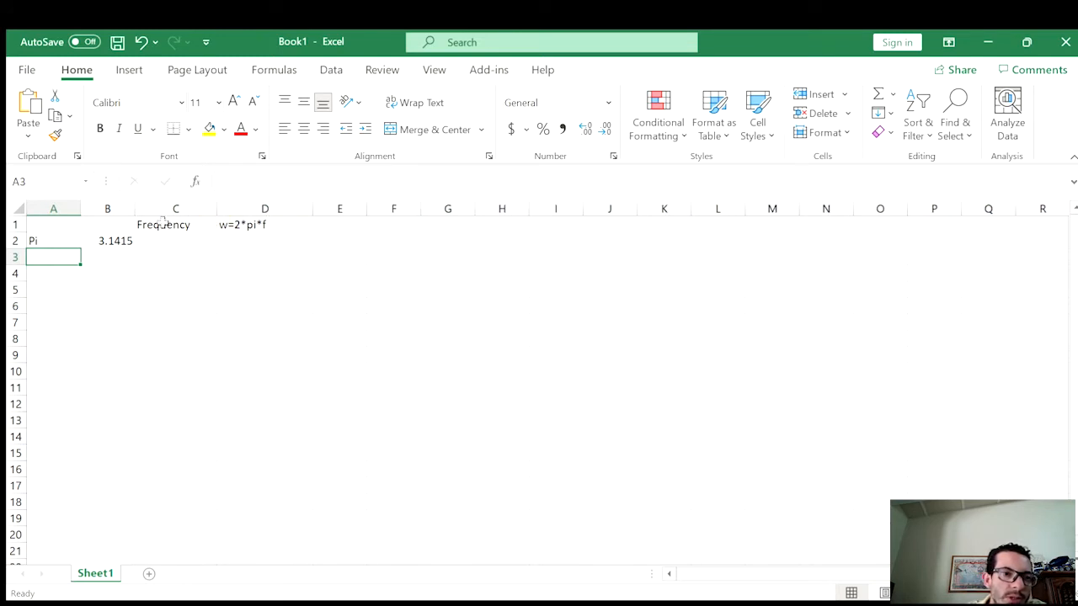
drag(58, 225, 299, 285)
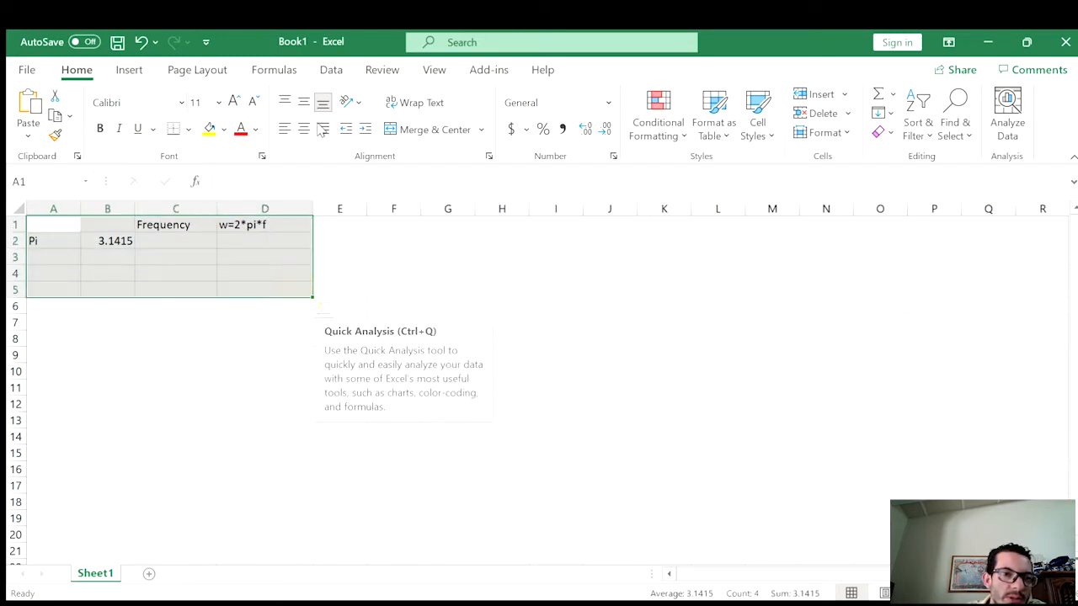
click(304, 129)
- Enter the first frequency values 0, 5 and 10 in cells C2 to C4
click(181, 240)
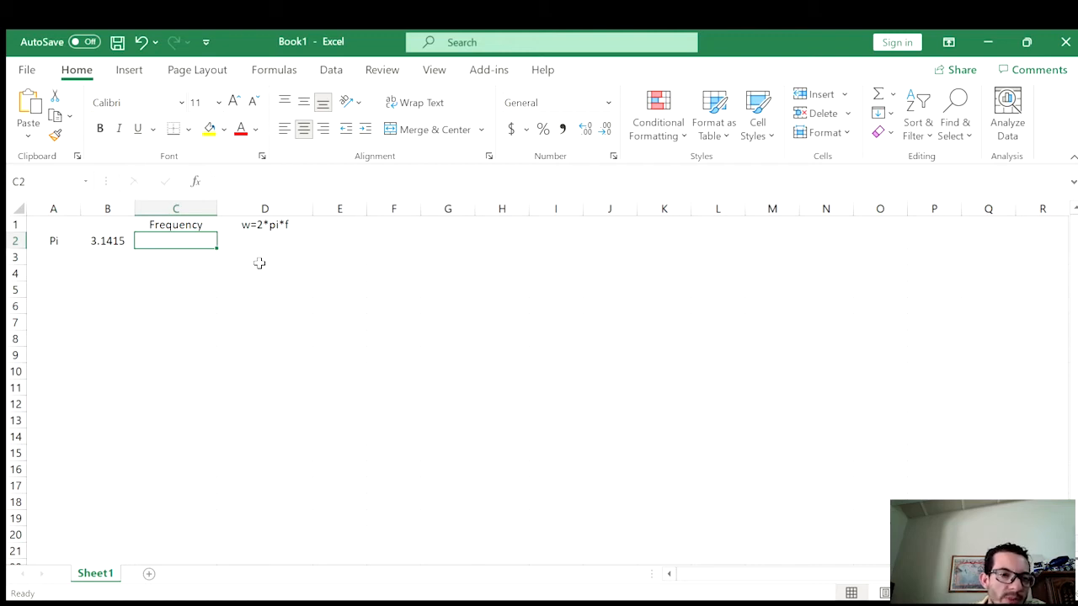
text(0)
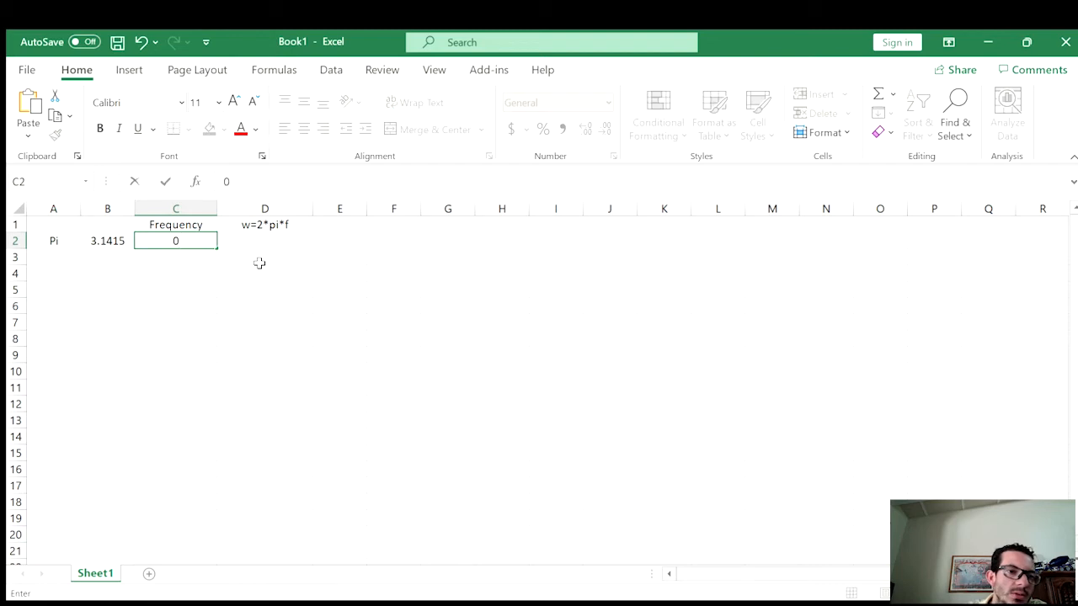
key(Return)
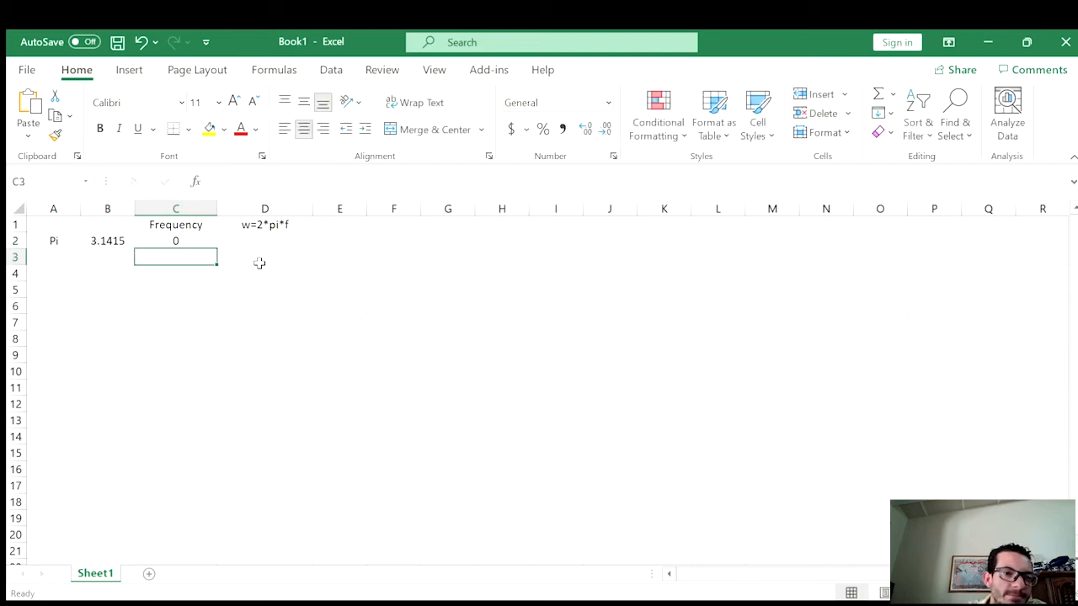
text(5)
key(Return)
text(10)
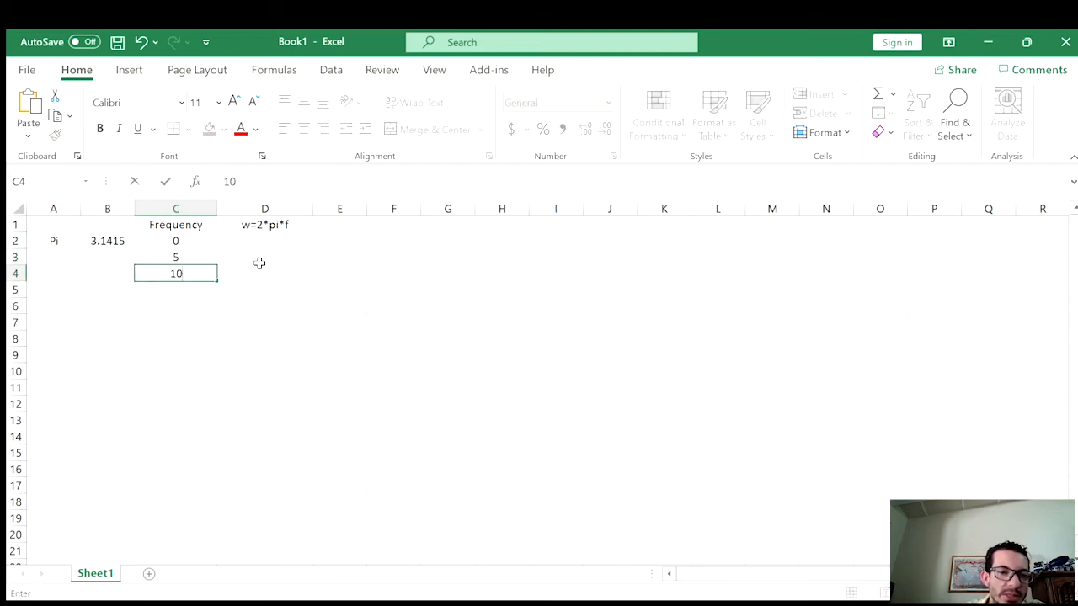
key(Return)
- Extend the frequency series from C2:C4 down column C to 1130 in row 228
key(Up)
key(Up)
key(Up)
key(shift+Down)
key(shift+Down)
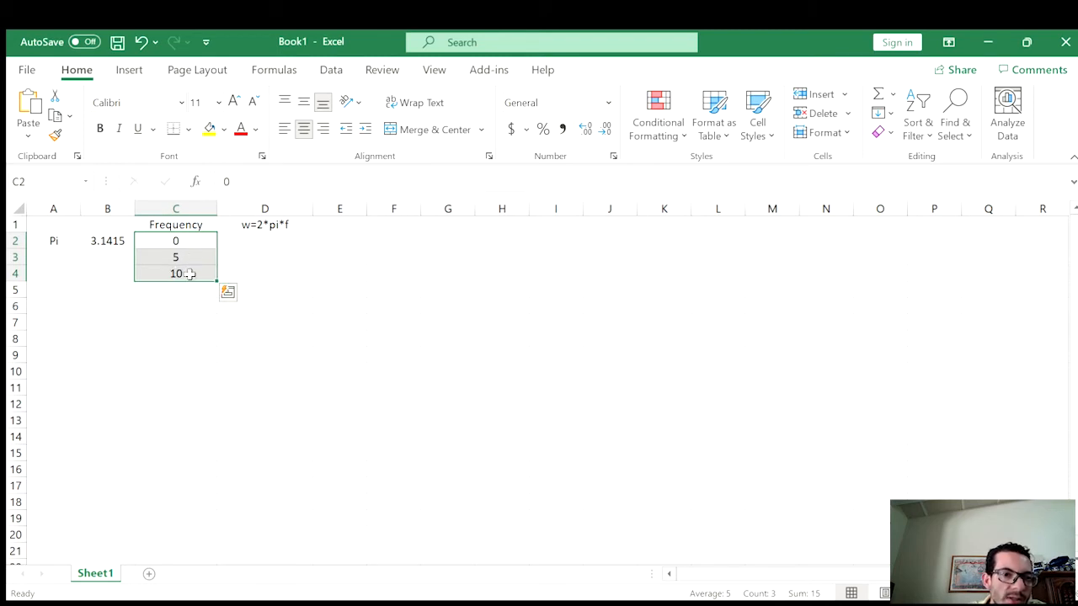
drag(217, 282, 217, 550)
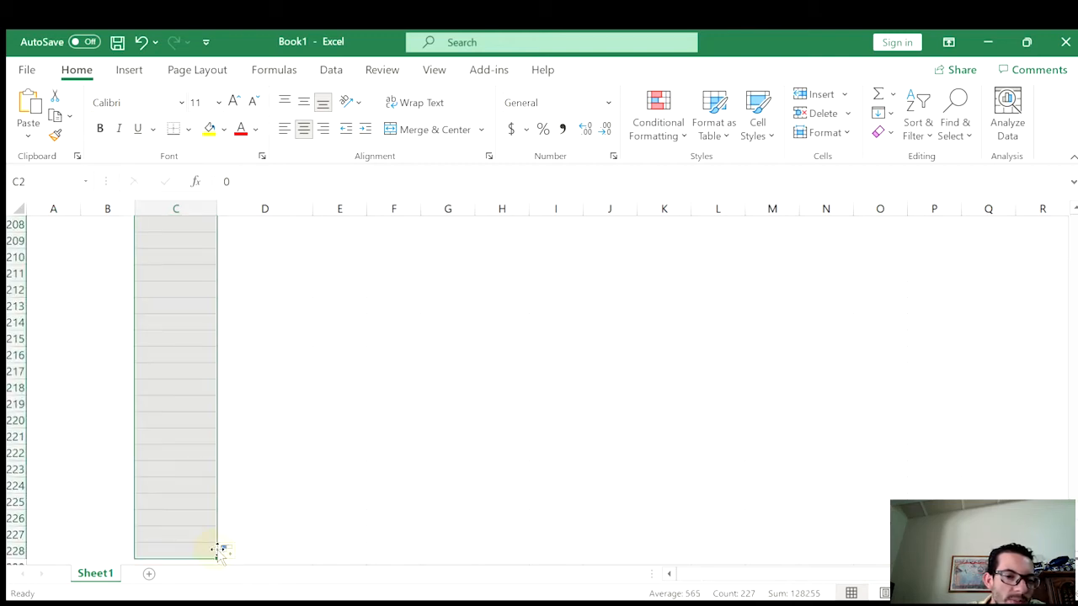
click(203, 496)
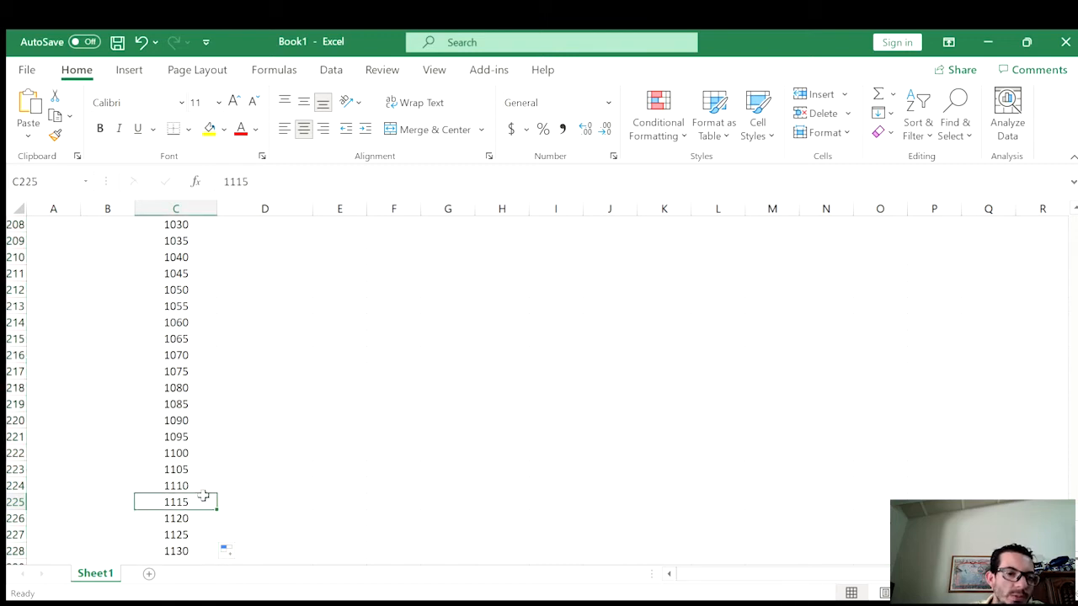
- Enter the formula =2*B2*C2 in cell D2, under the w=2*pi*f heading
key(ctrl+Up)
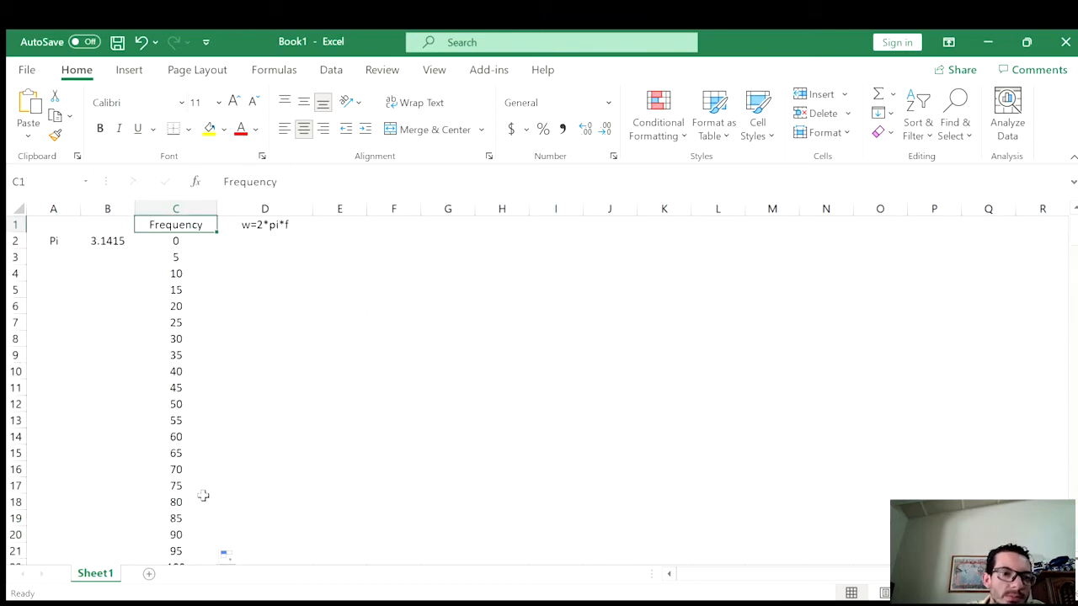
key(Down)
key(Right)
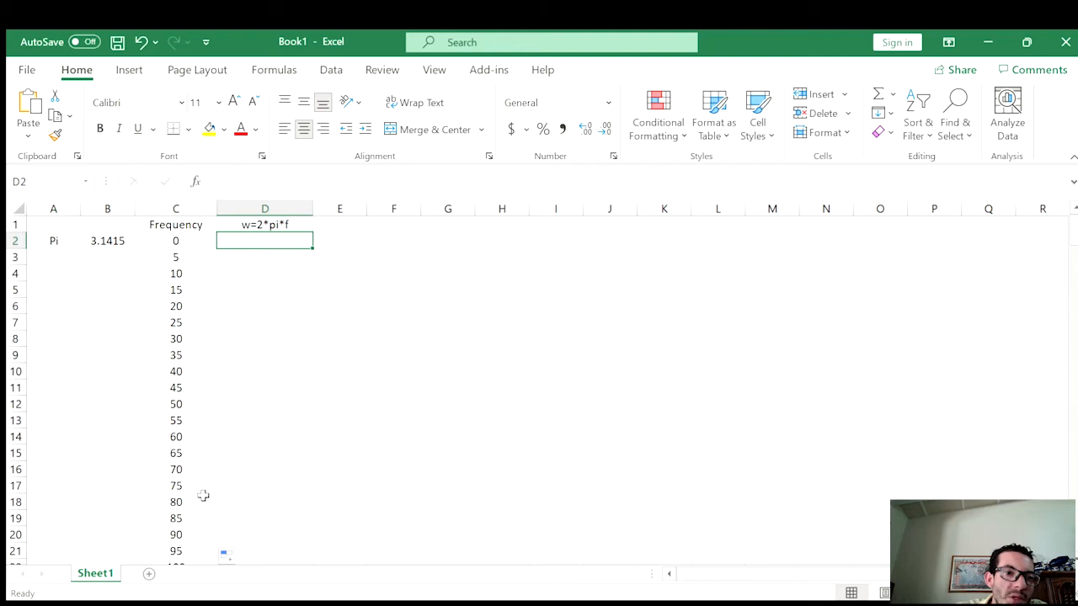
key(Left)
key(Left)
key(Left)
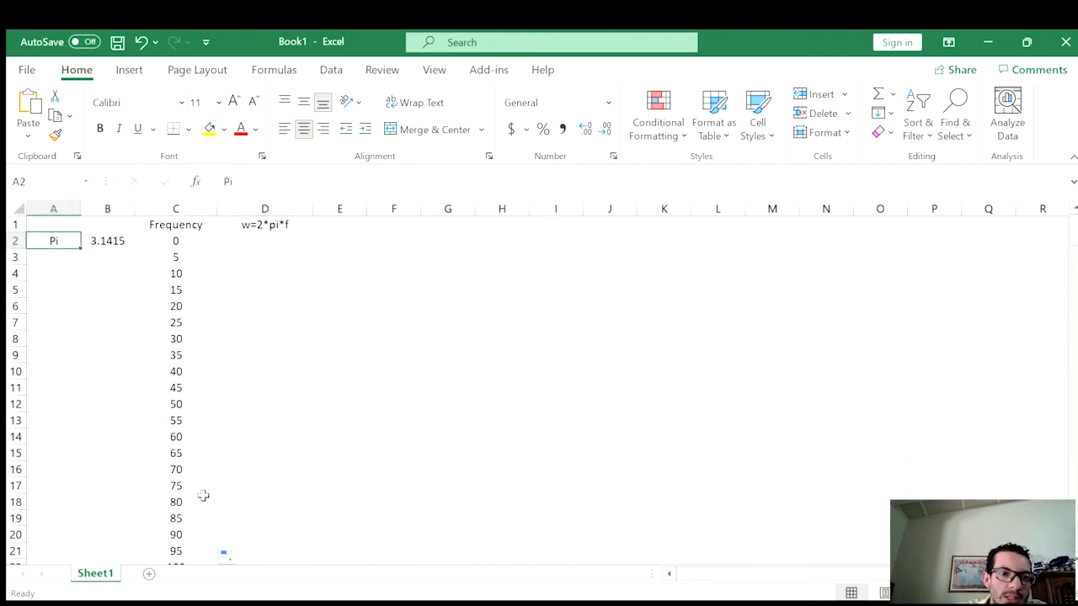
key(Right)
key(Right)
key(Right)
text(=)
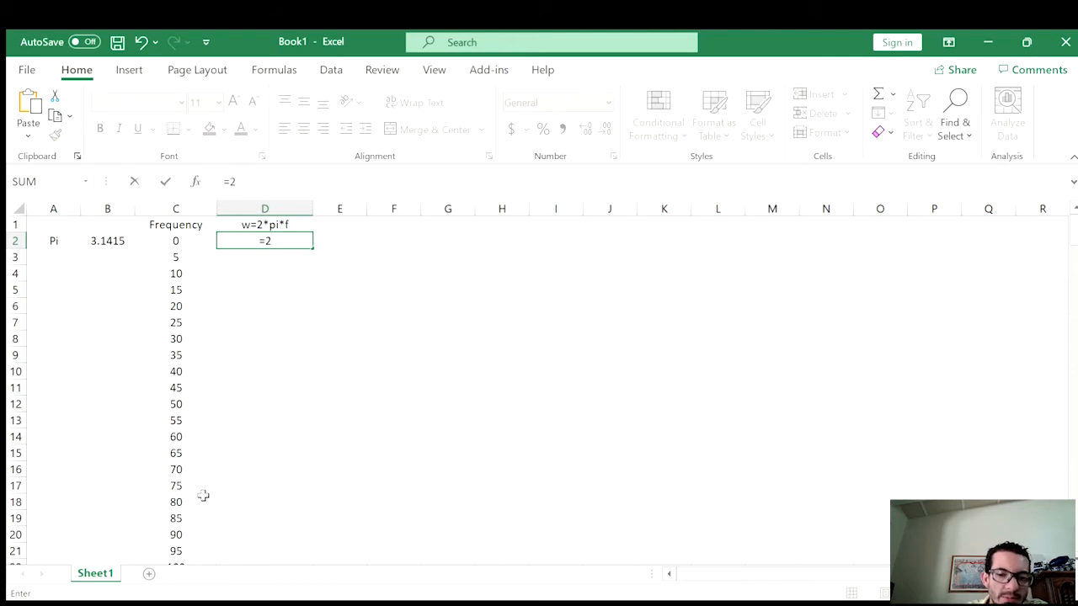
text(*)
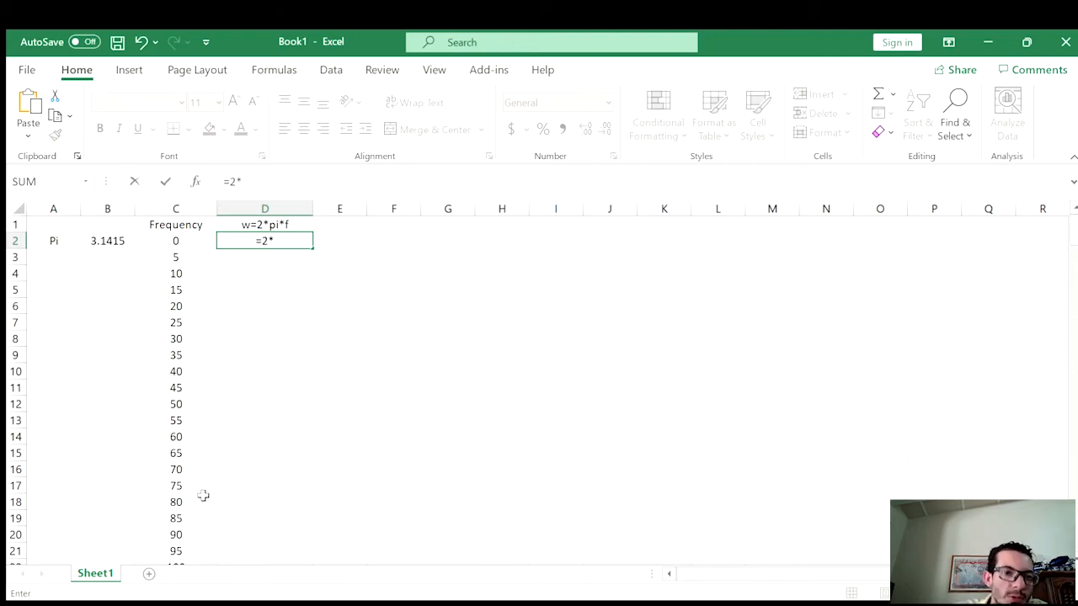
key(Left)
key(Left)
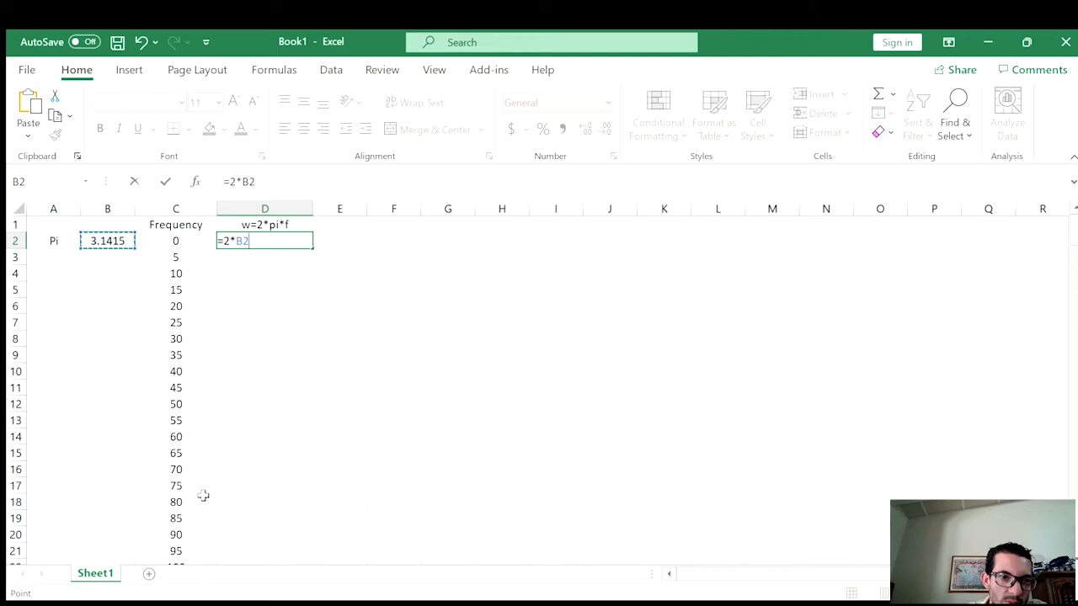
text(*)
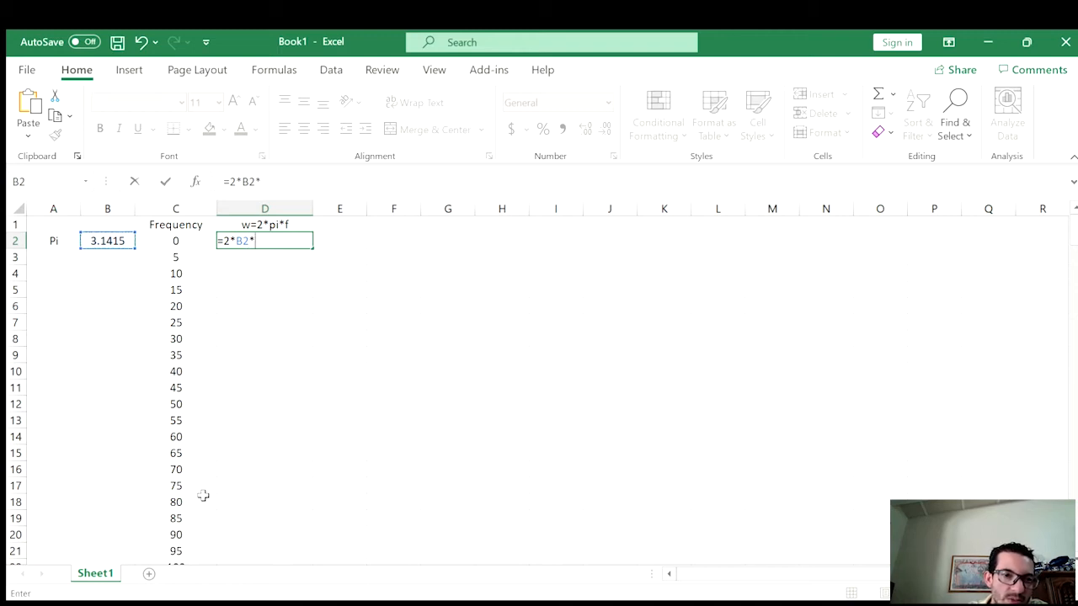
key(Right)
key(Left)
key(Left)
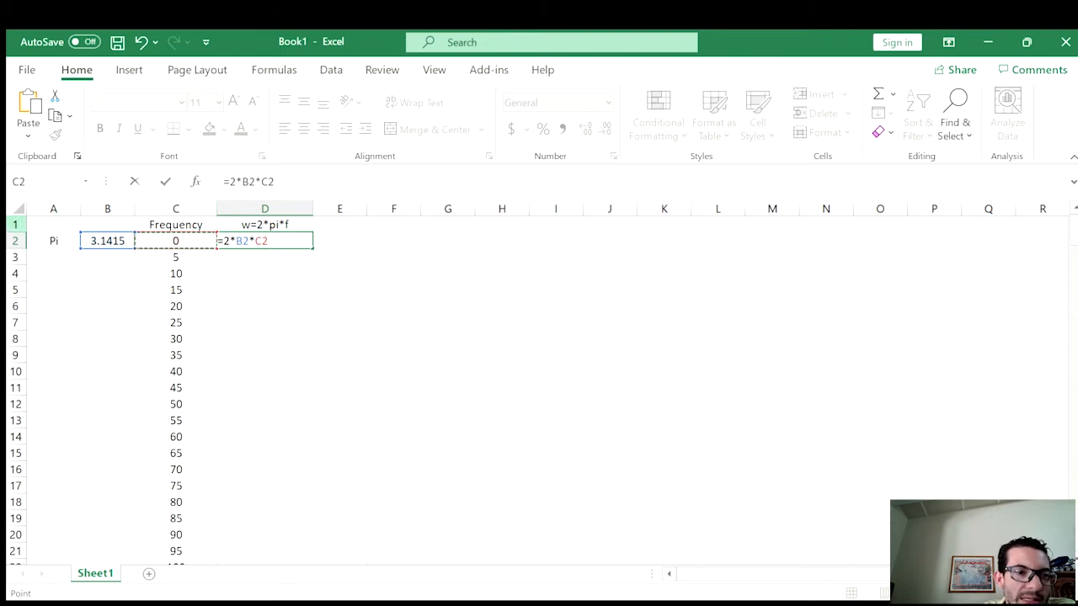
key(Return)
- Copy the formula =2*B2*C2 from D2 down column D alongside all the frequency values
click(273, 241)
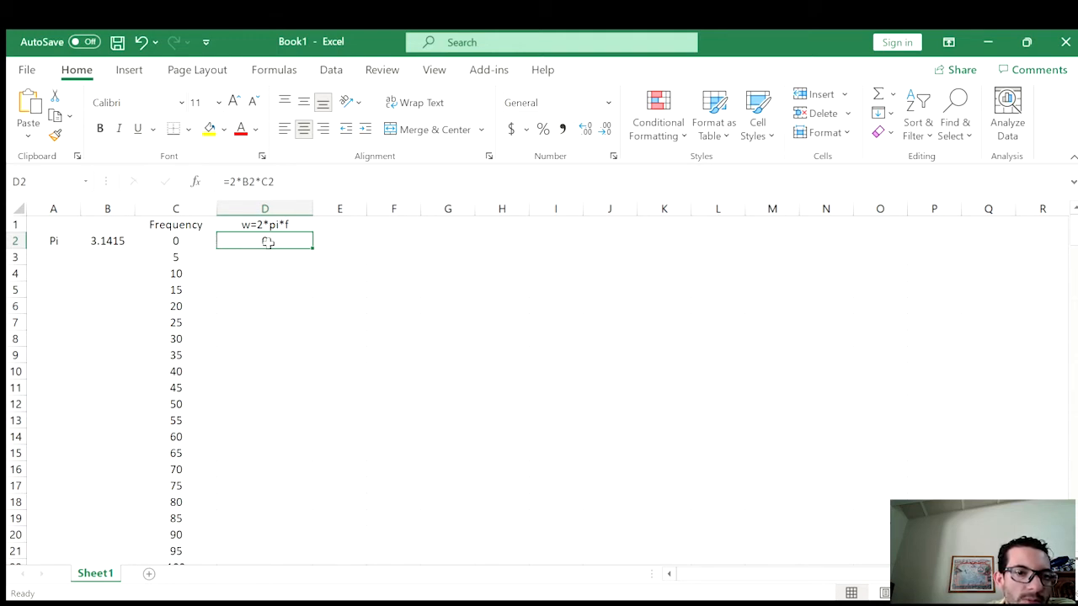
double_click(311, 248)
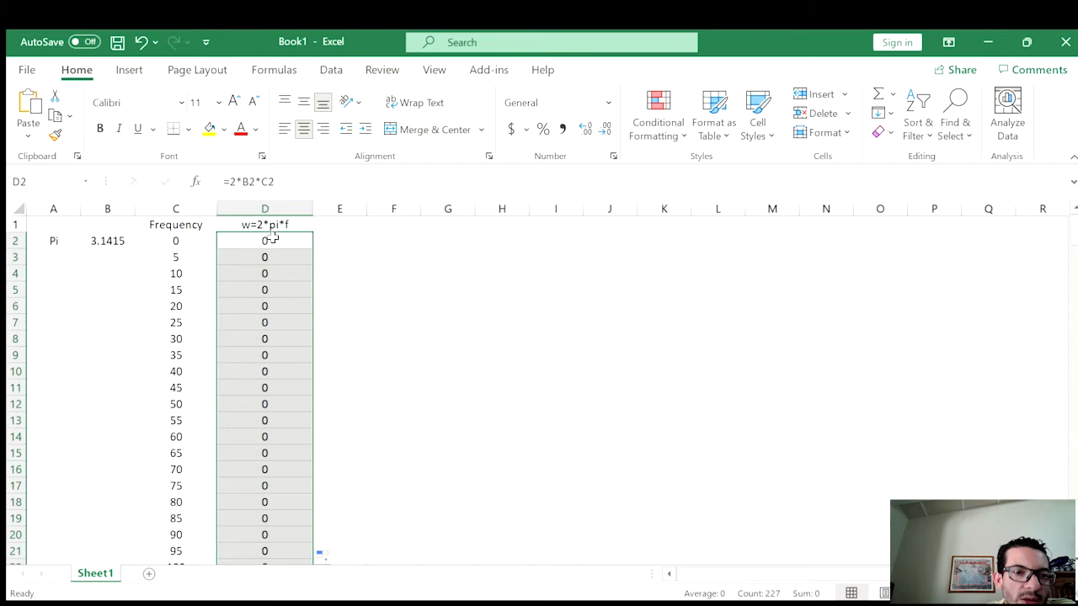
click(272, 240)
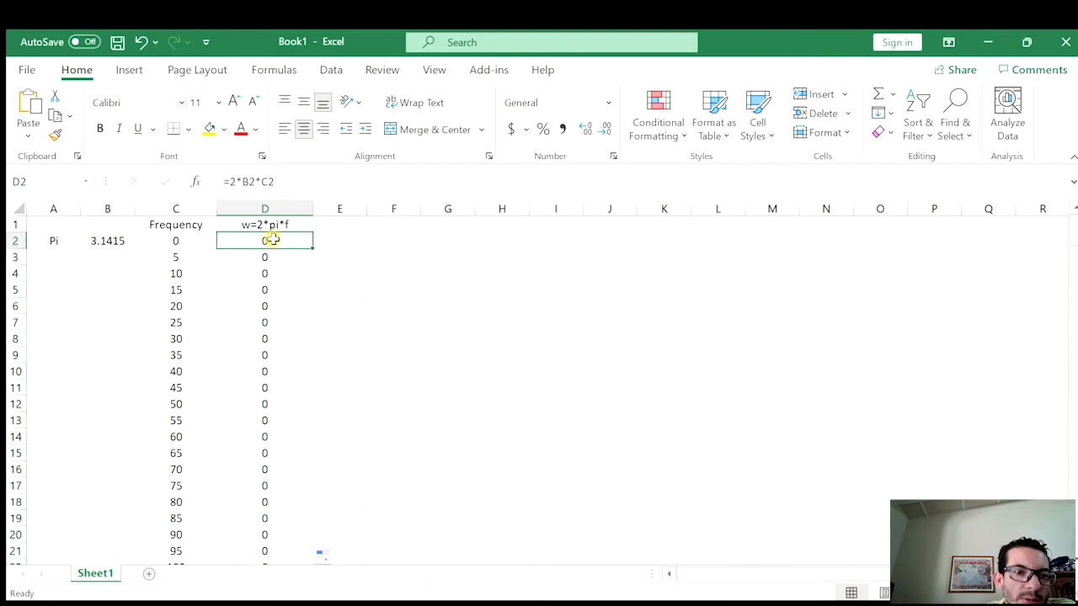
- Make the Pi reference in D2 absolute so that the formula reads =2*$B$2*C2
click(122, 241)
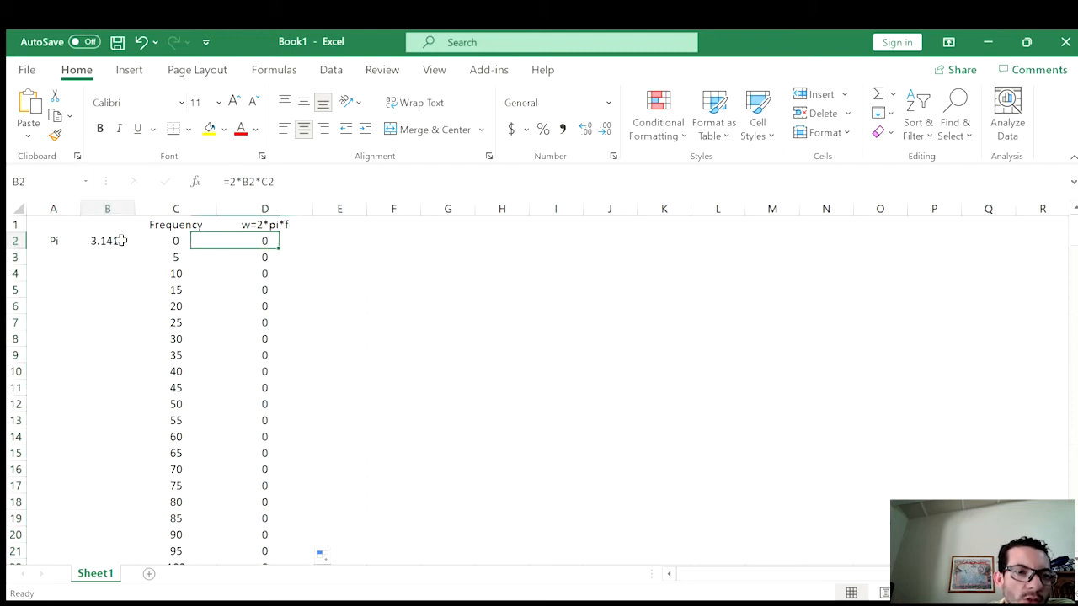
click(266, 242)
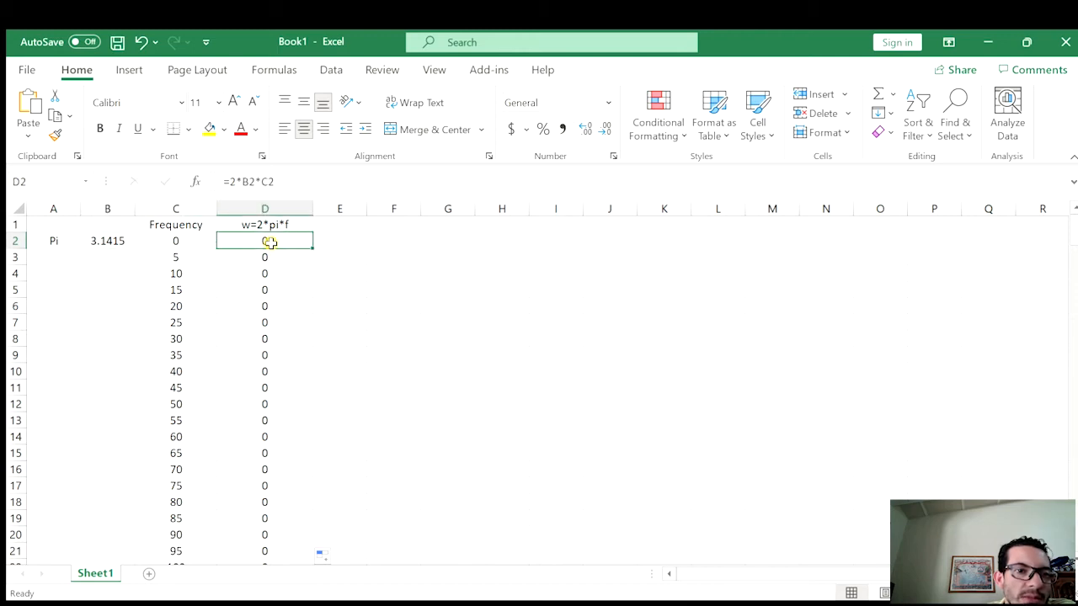
click(255, 181)
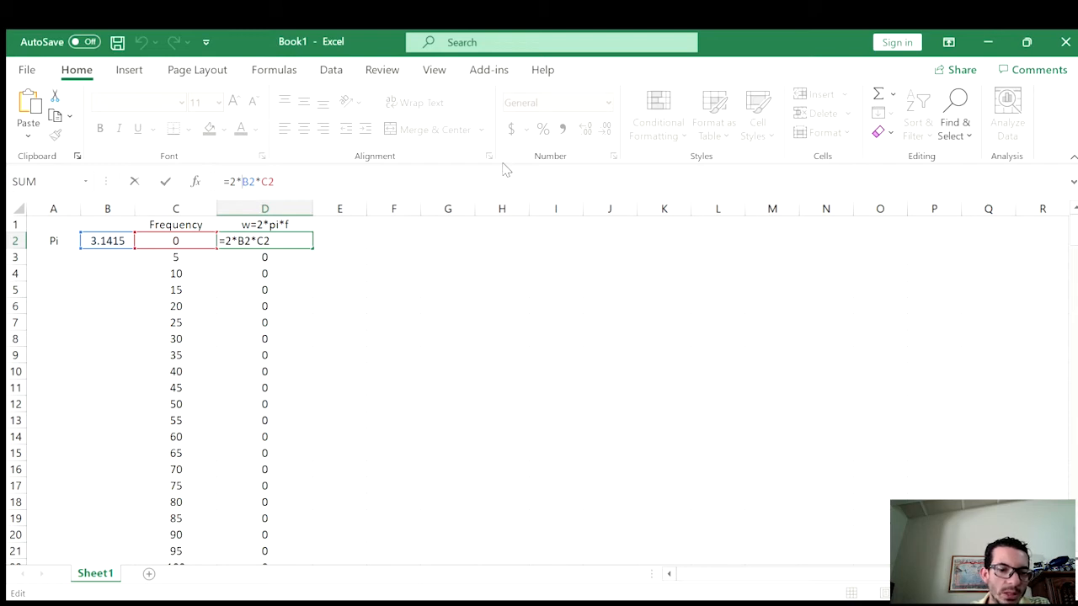
key(F4)
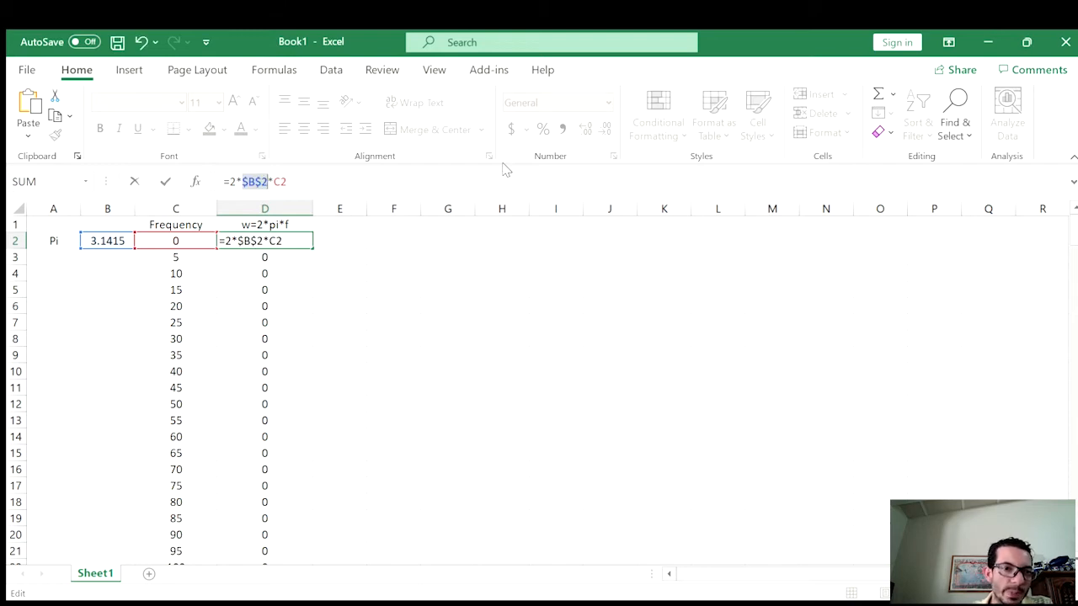
key(Return)
key(Up)
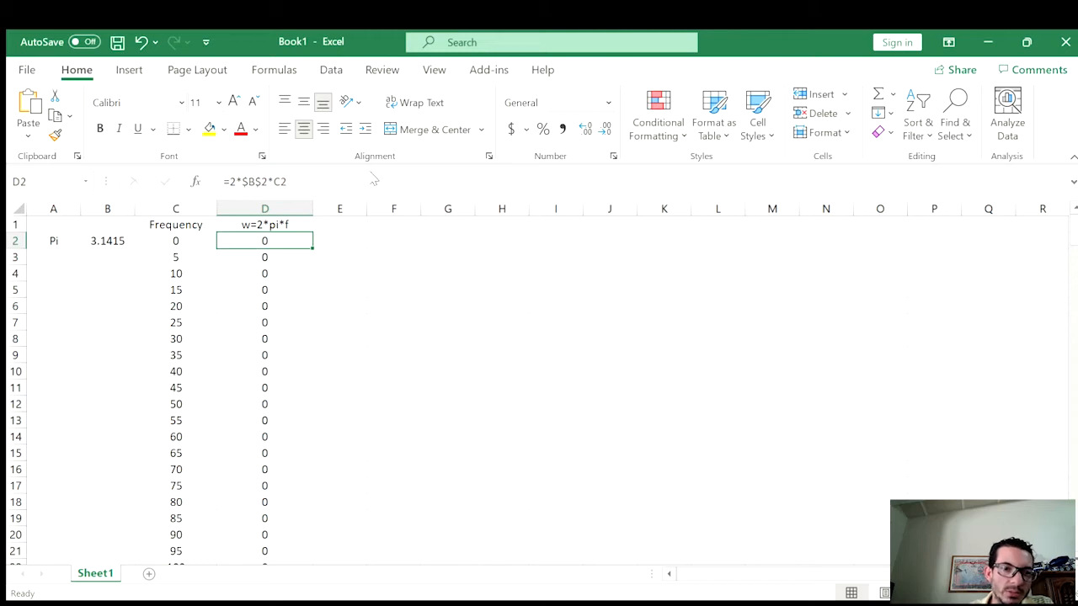
- Fill the corrected formula =2*$B$2*C2 from D2 down column D for every frequency and check both ends of the column
double_click(311, 249)
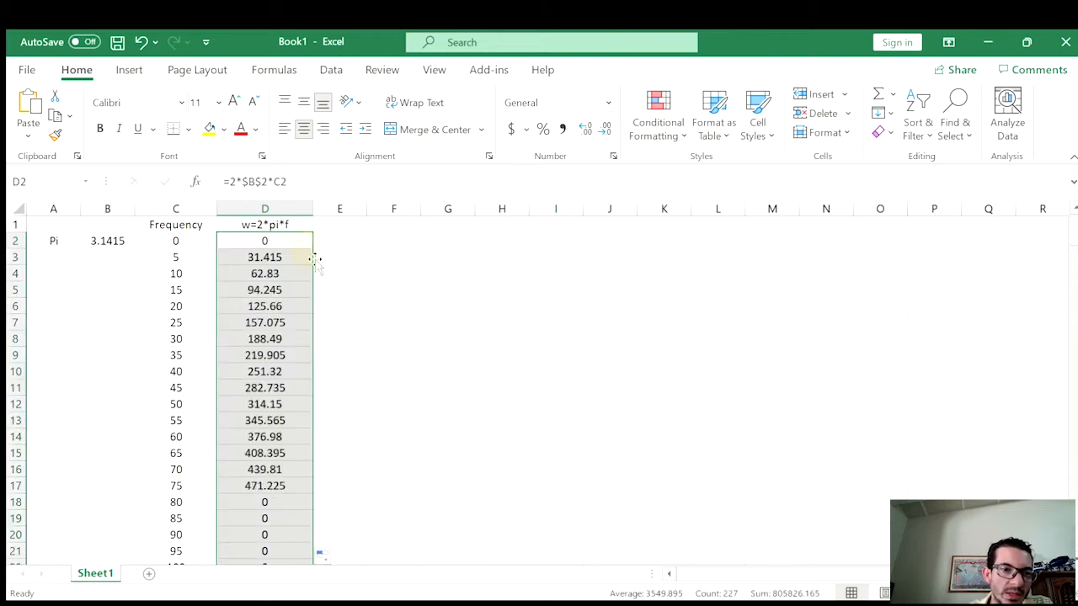
click(268, 308)
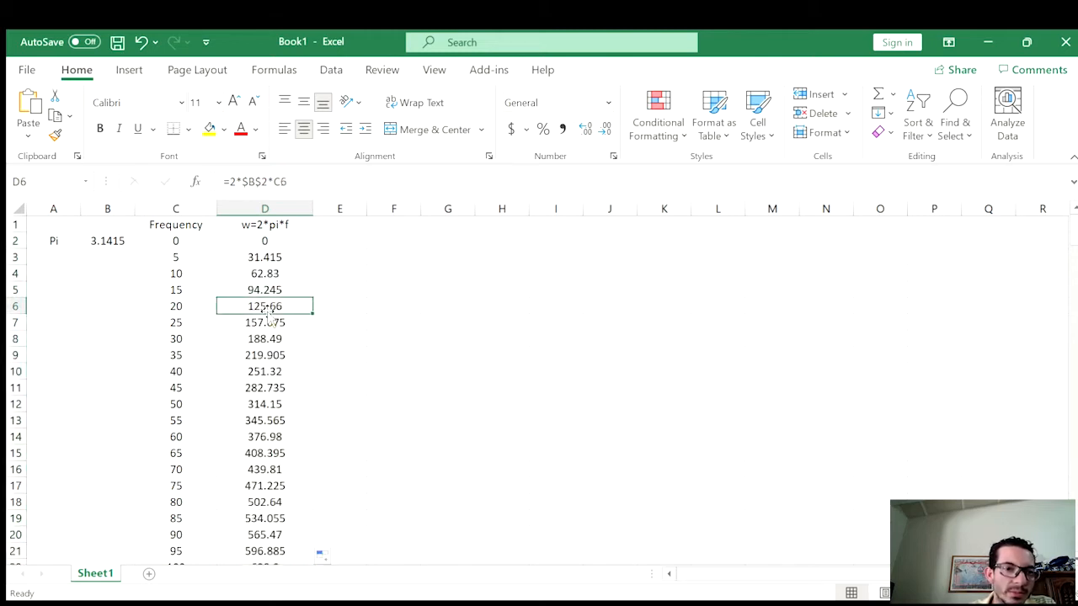
key(ctrl+Down)
key(ctrl+Up)
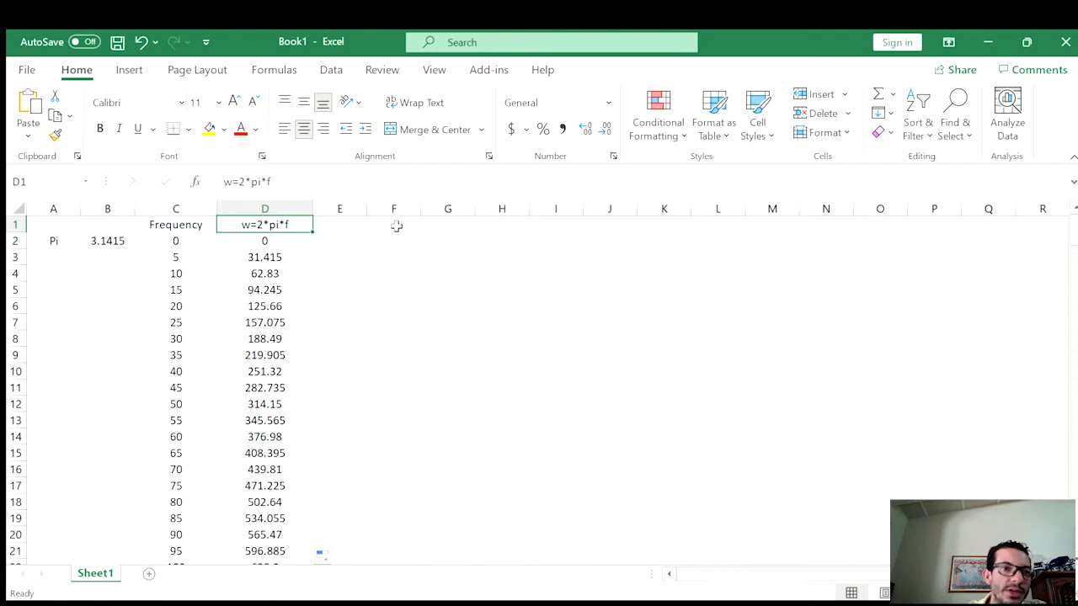
click(129, 70)
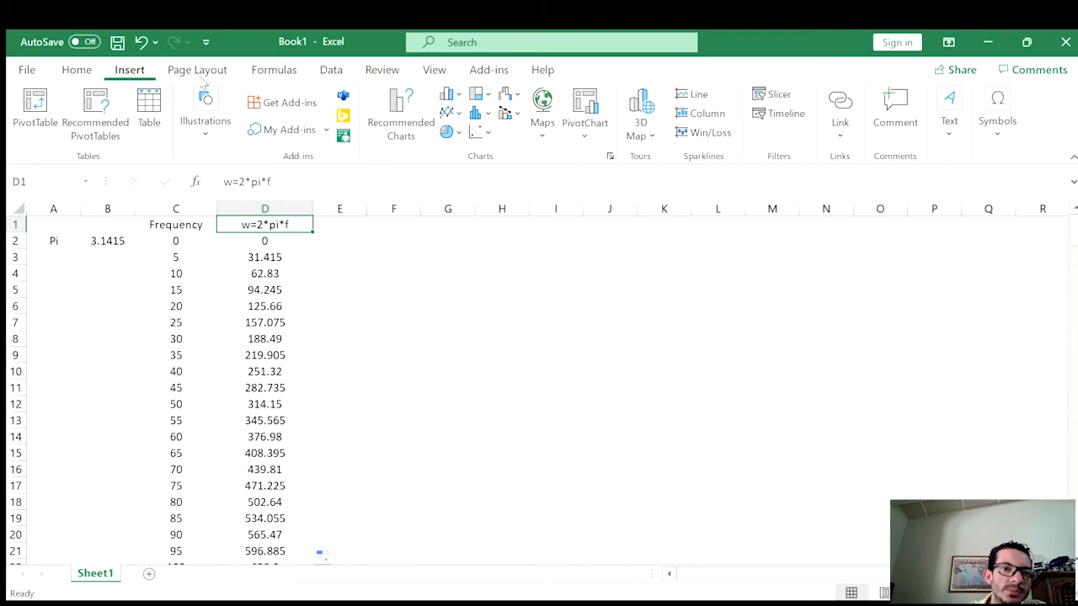
click(480, 133)
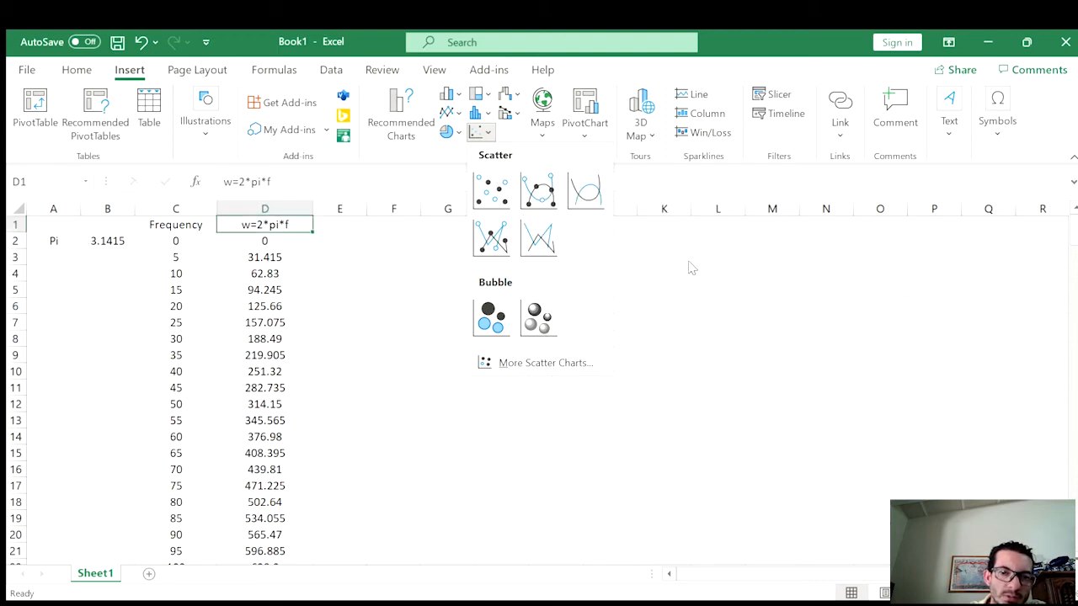
click(790, 384)
click(442, 326)
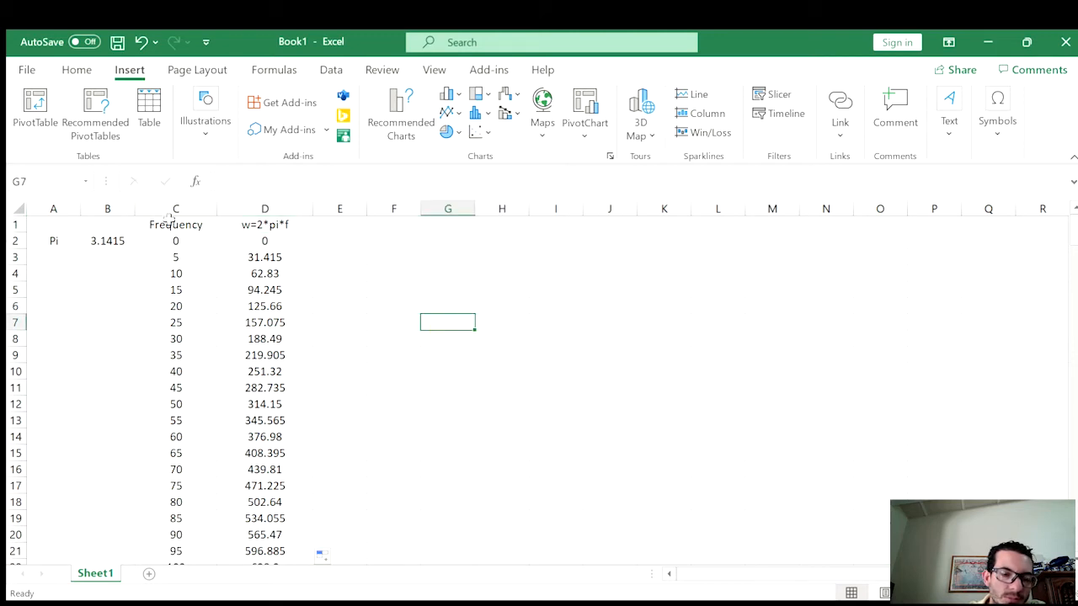
- Plot columns C and D as a scatter chart with smooth lines and no markers
click(176, 207)
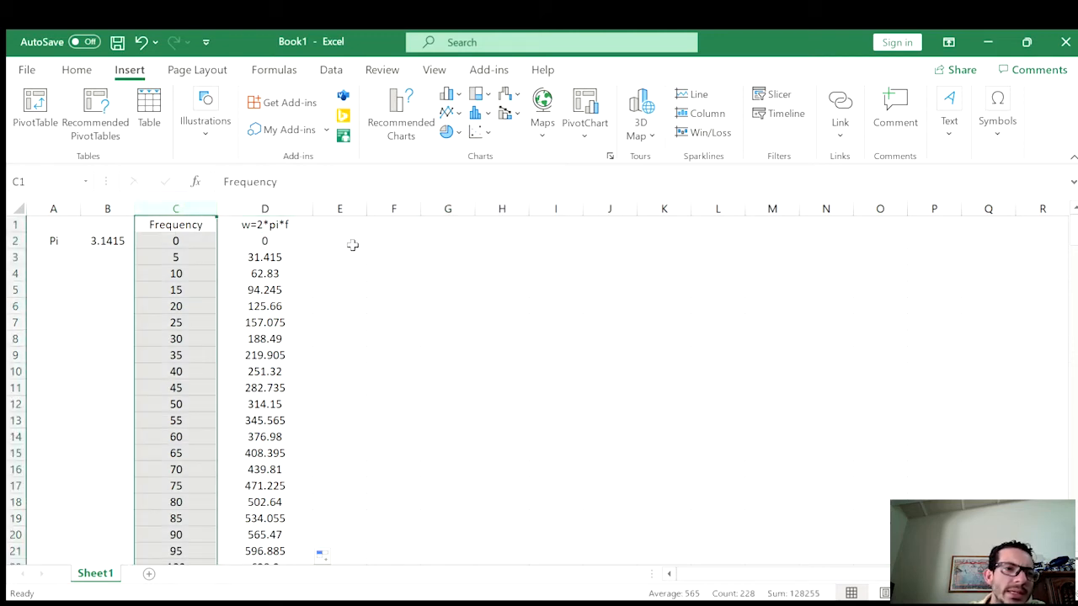
shift+click(275, 206)
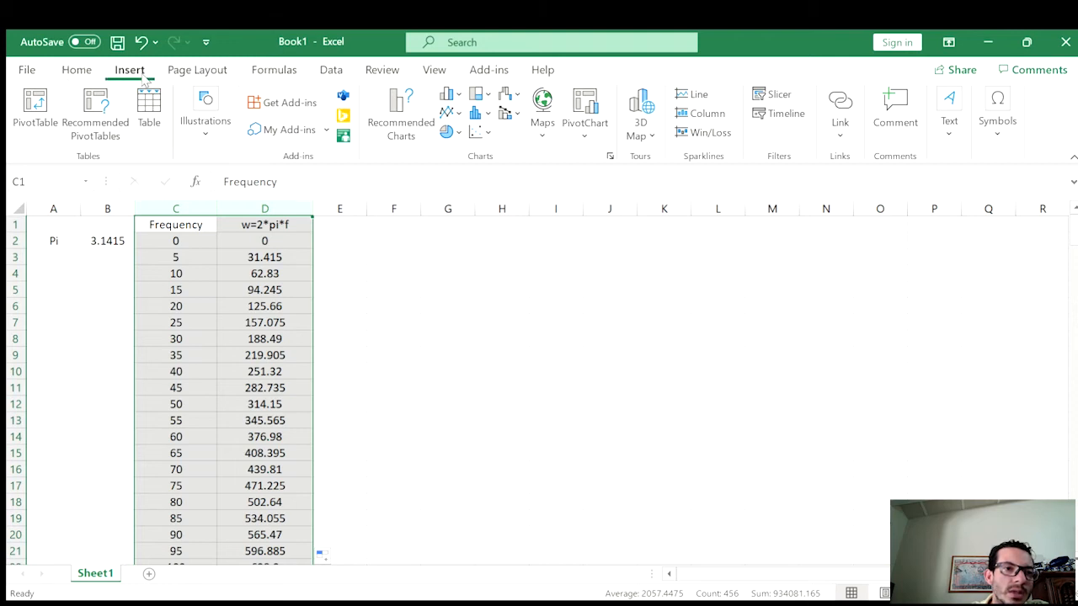
click(481, 132)
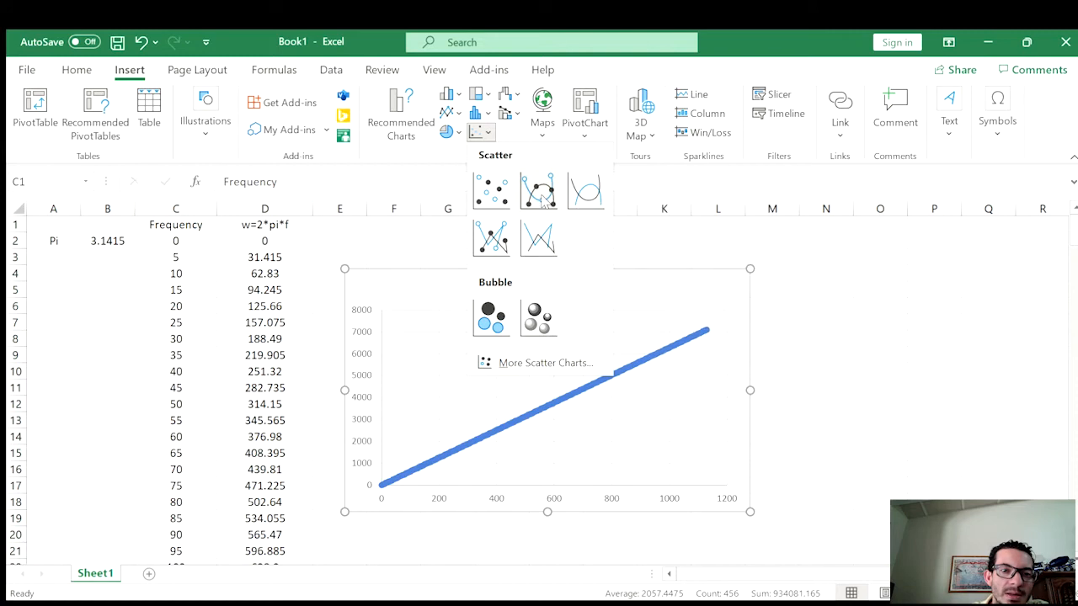
click(580, 195)
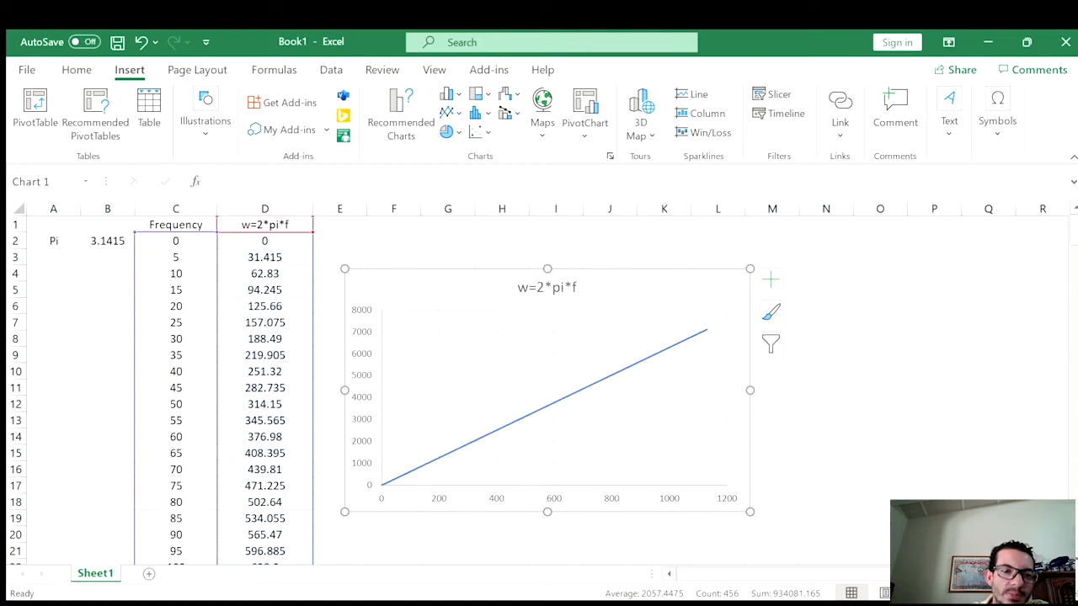
mouse_move(608, 602)
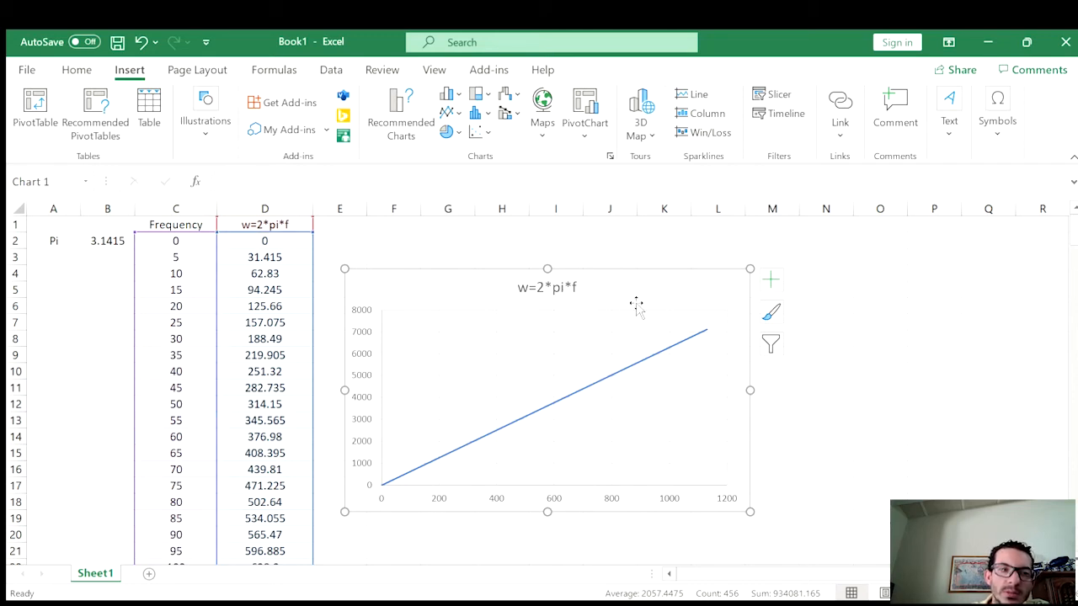
- Change the heading in cell D1 to 2*f^2*sqrt(CELL)
click(293, 245)
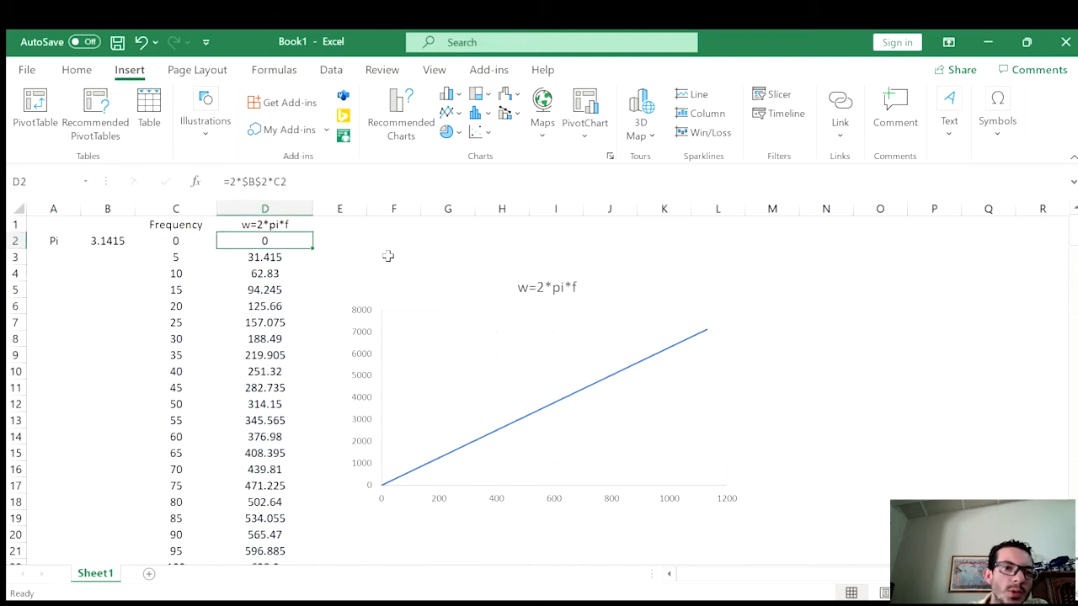
key(Down)
key(Up)
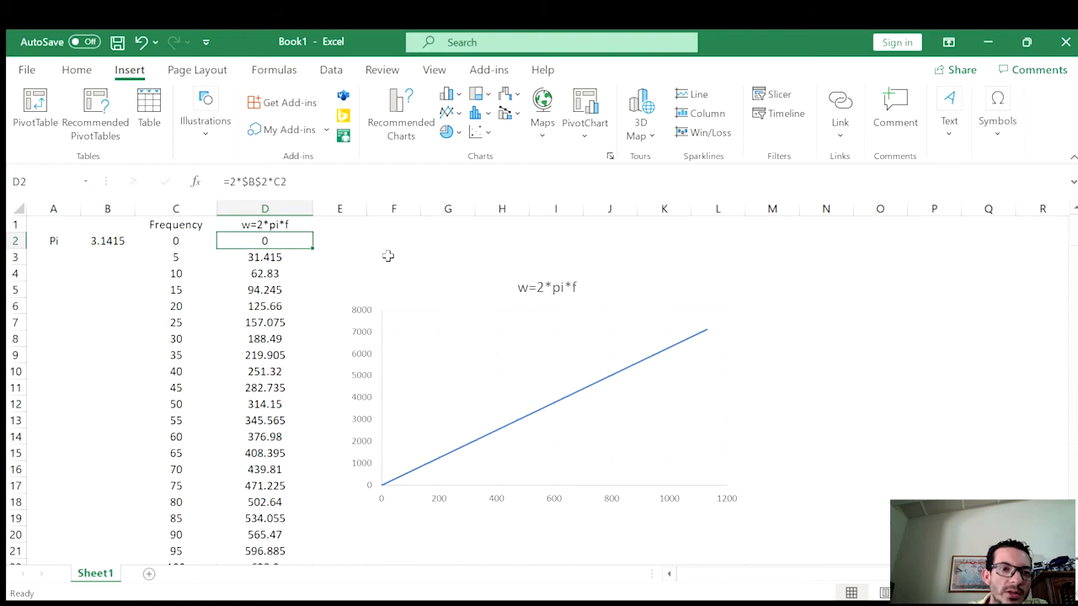
key(Up)
click(238, 184)
key(BackSpace)
key(BackSpace)
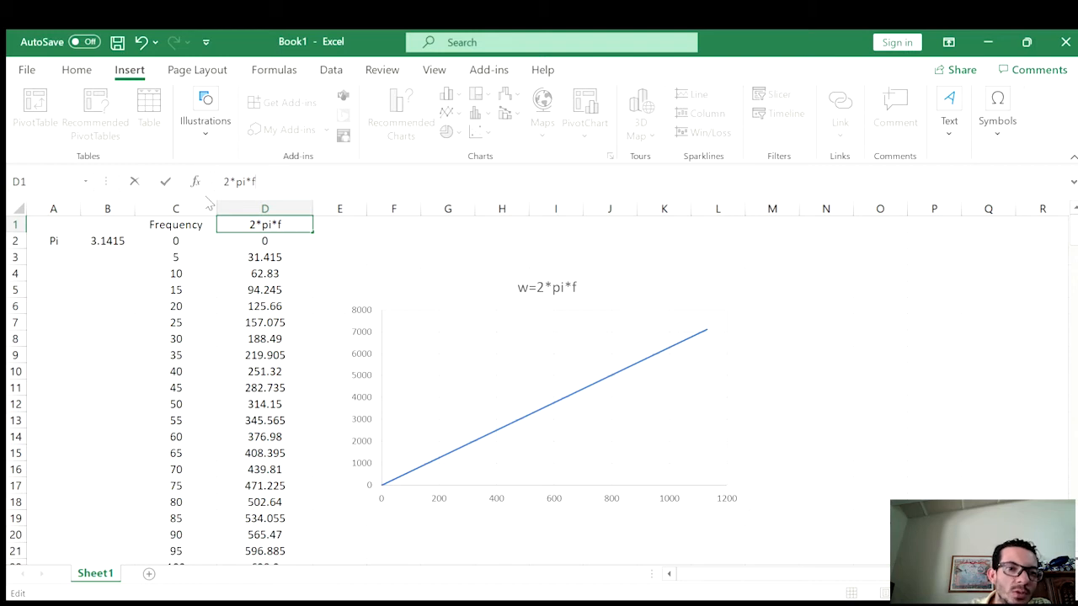
click(299, 225)
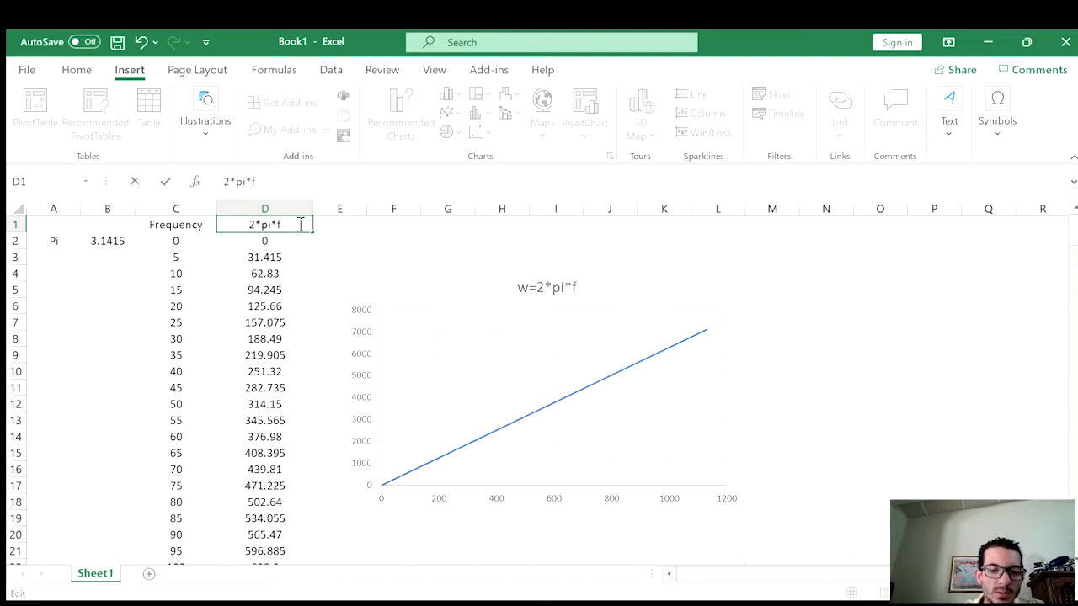
text(^2)
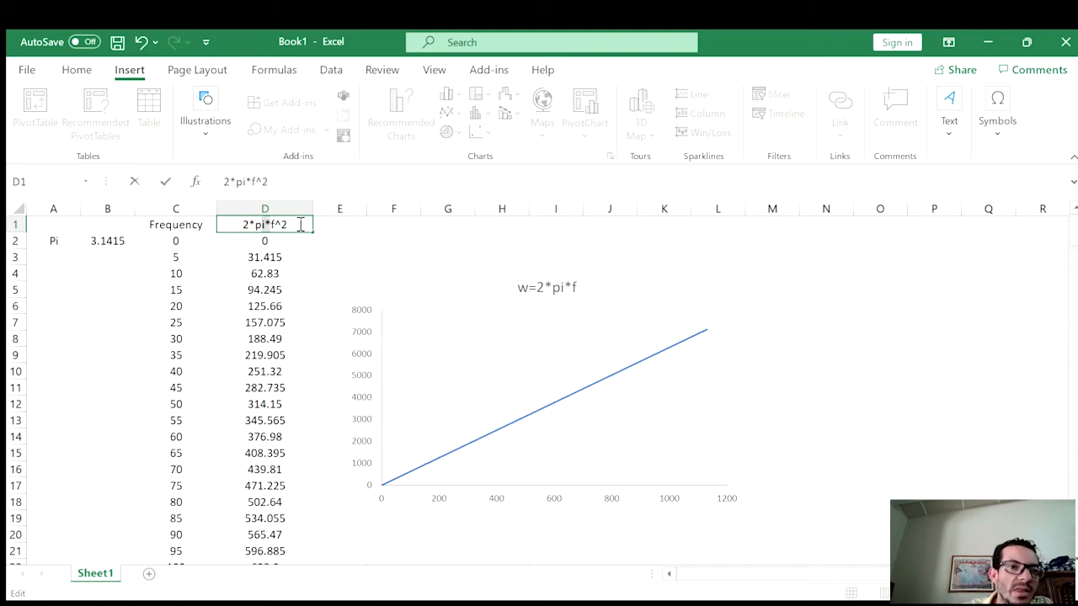
key(Delete)
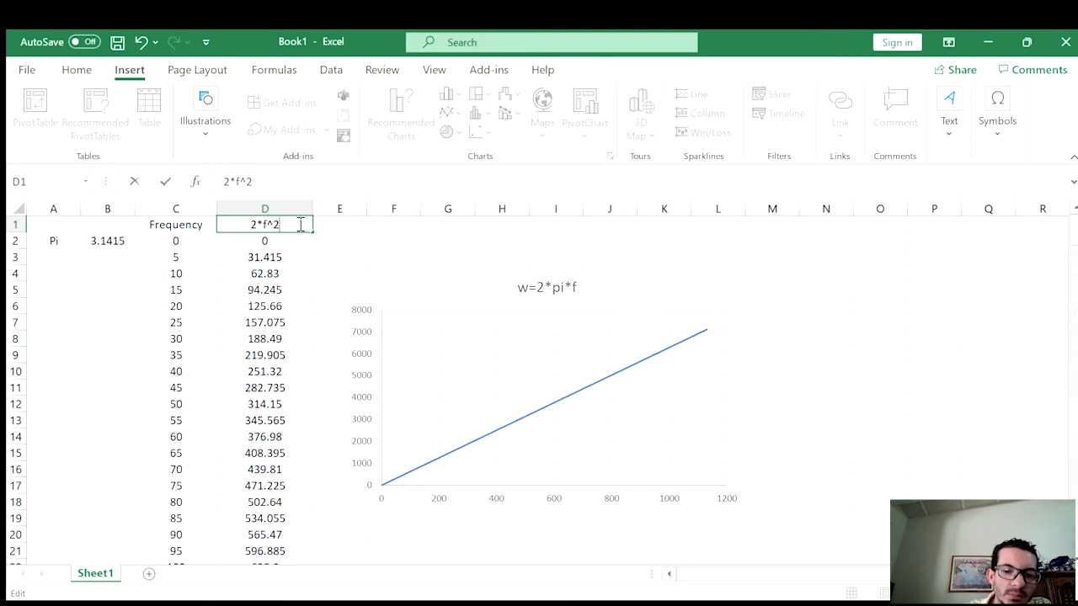
text(*)
text(s)
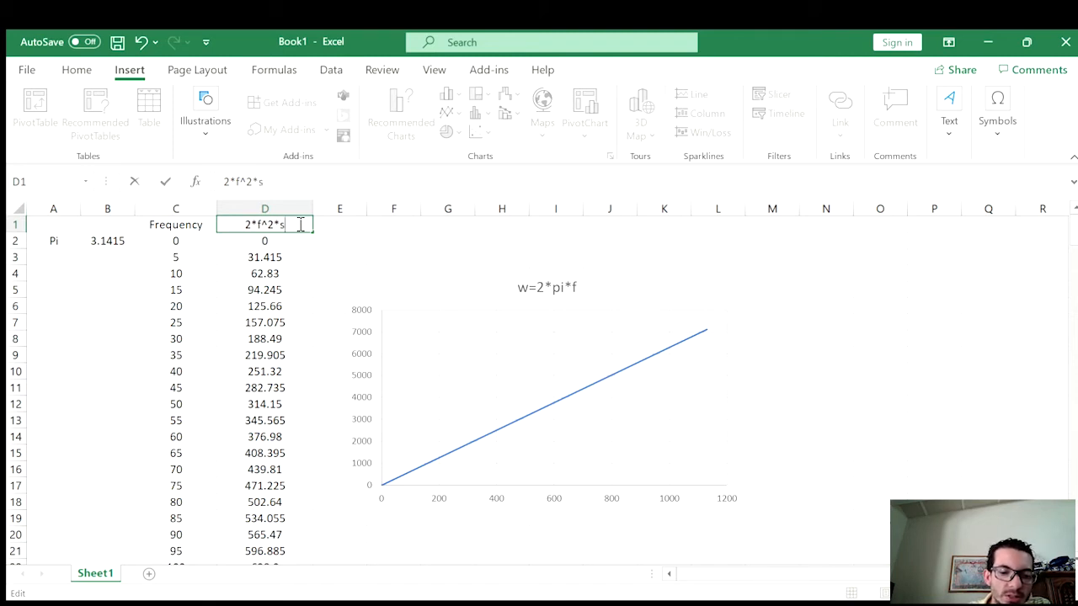
text(qrt()
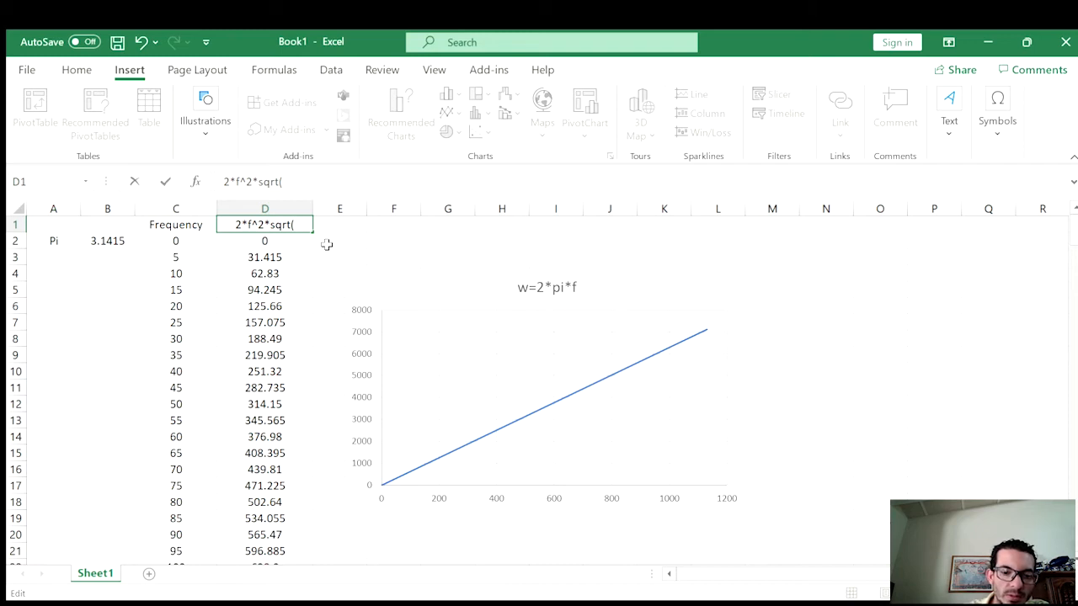
text(CELL))
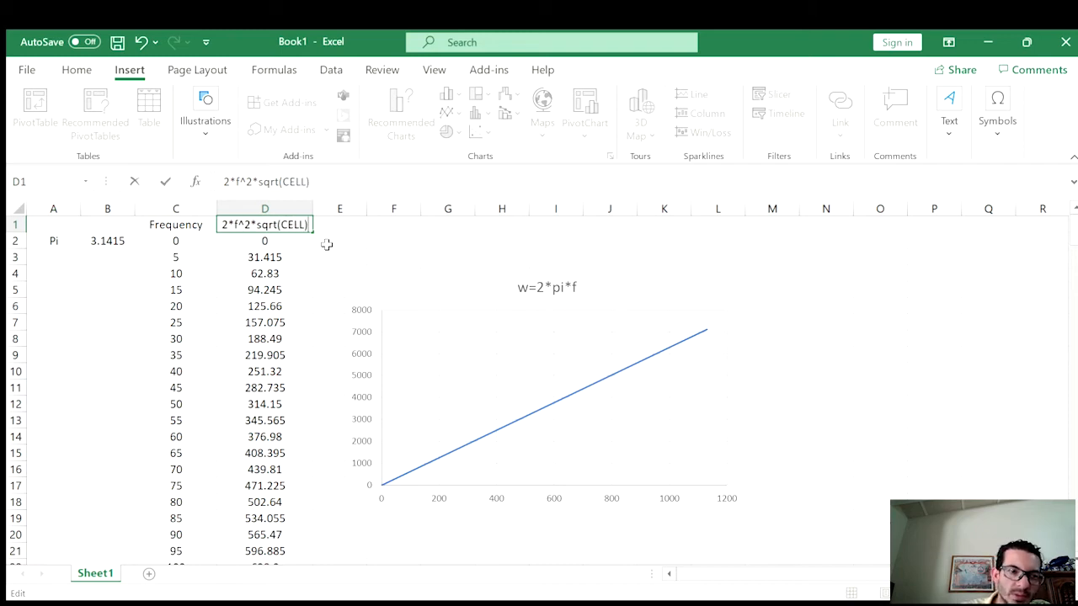
key(Return)
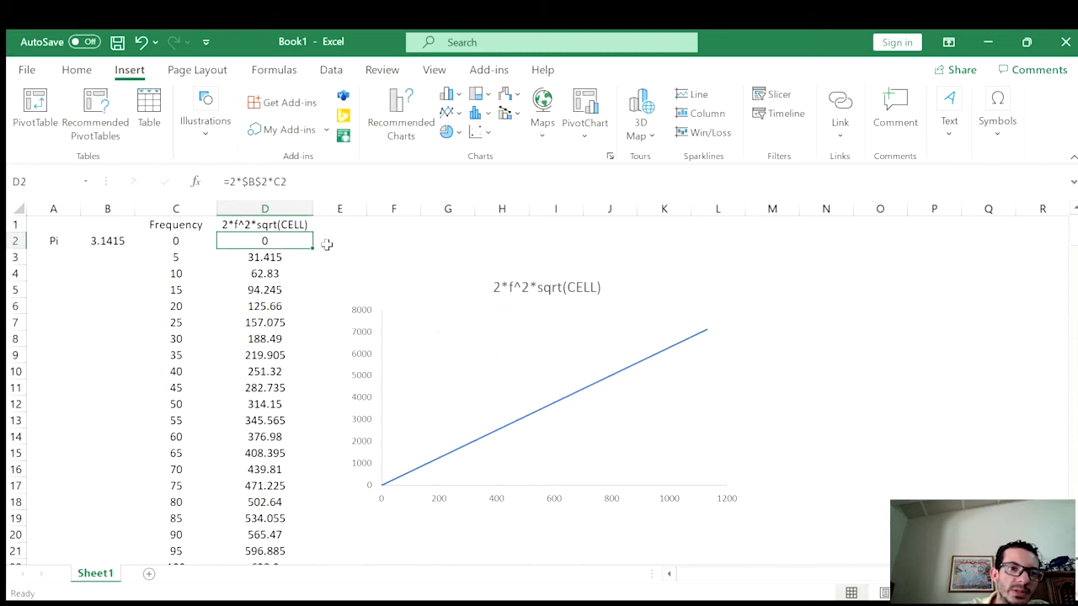
- Replace the formula in D2 with =2*C2^2*SQRT($B$2) and fill it down column D for every frequency
text(=)
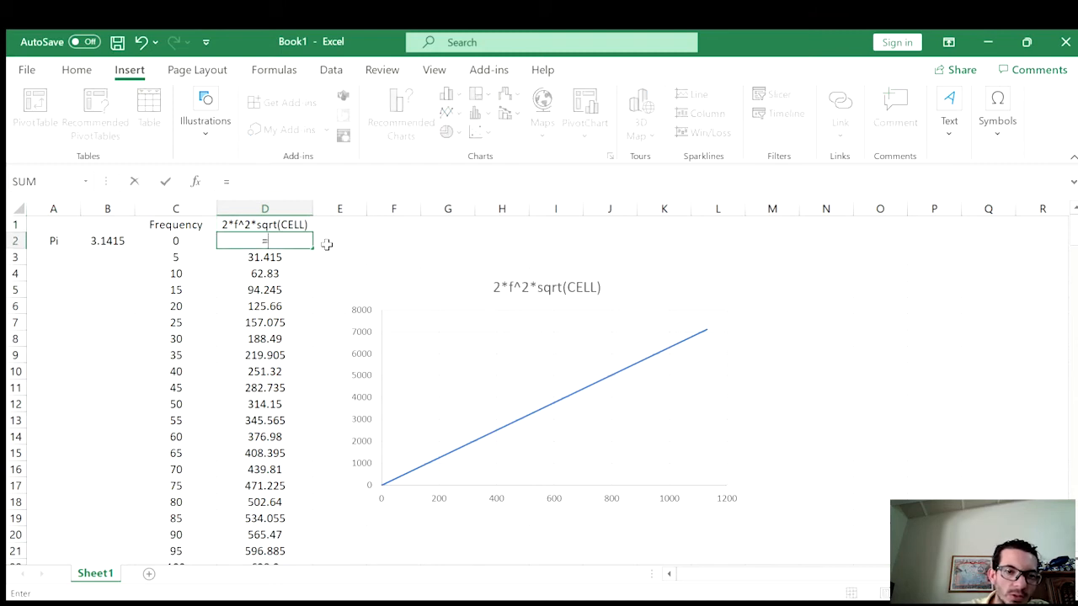
text(2*)
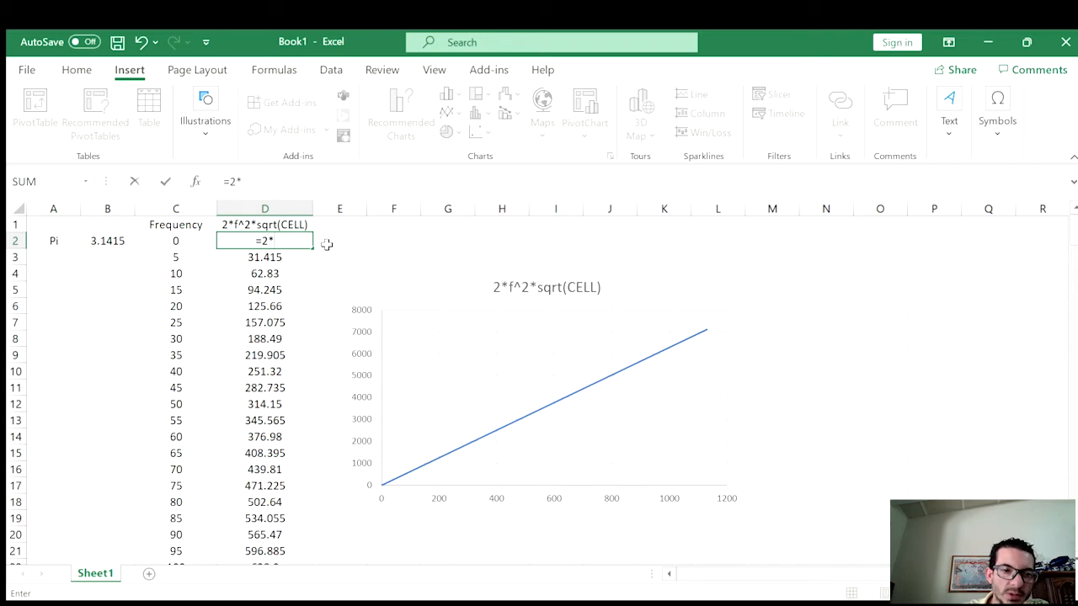
key(Left)
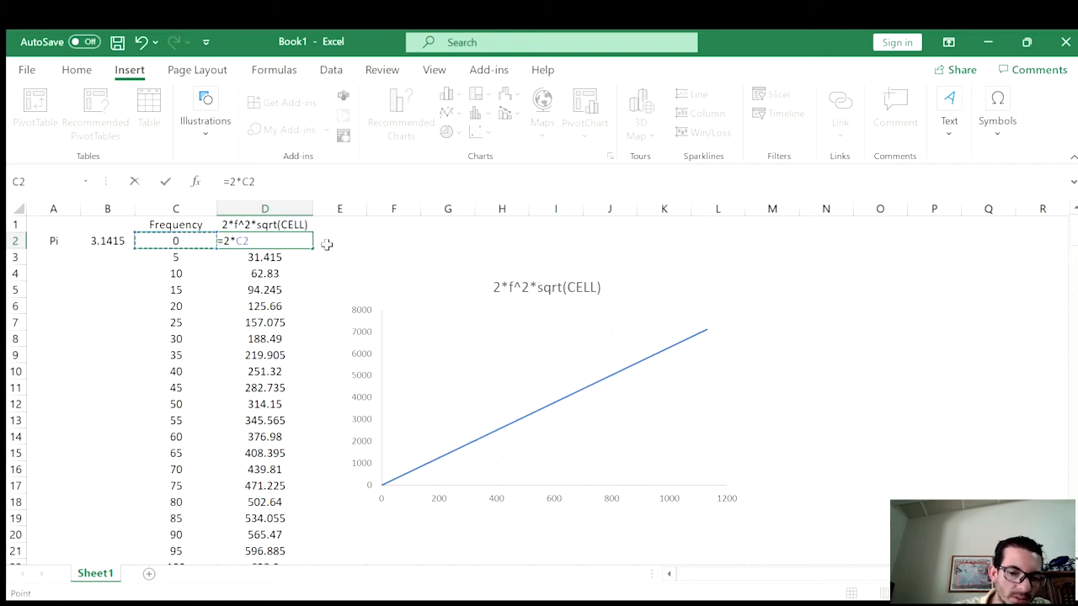
text(^)
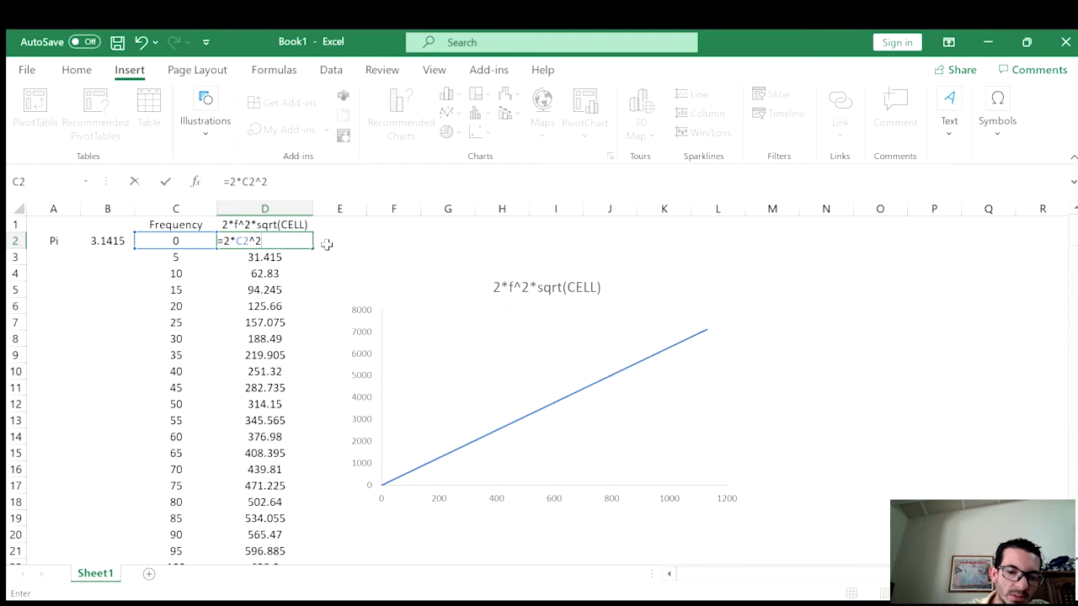
text(2*sqr)
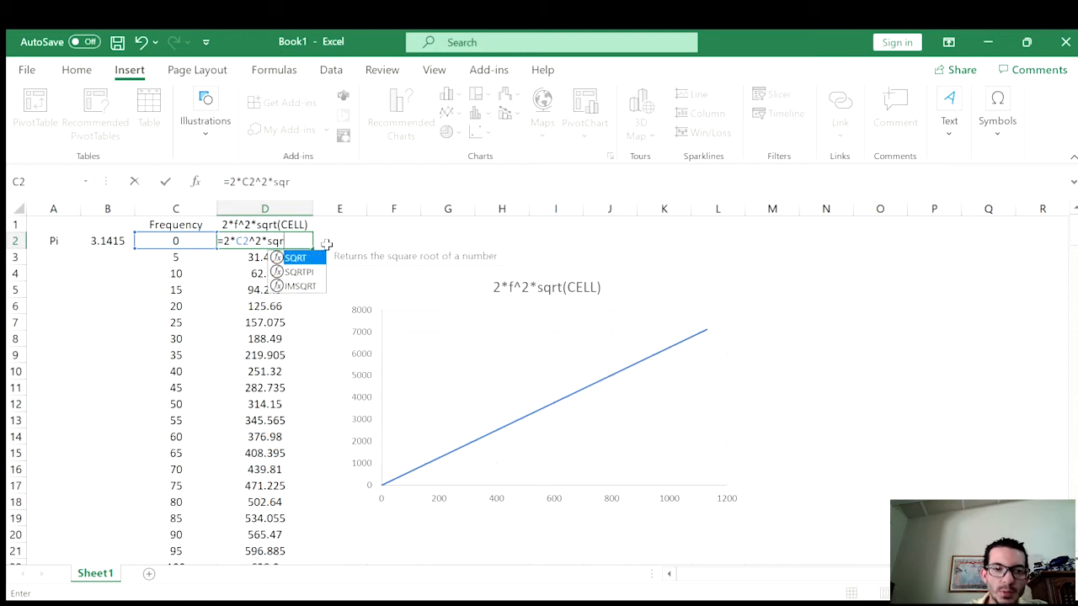
text(t()
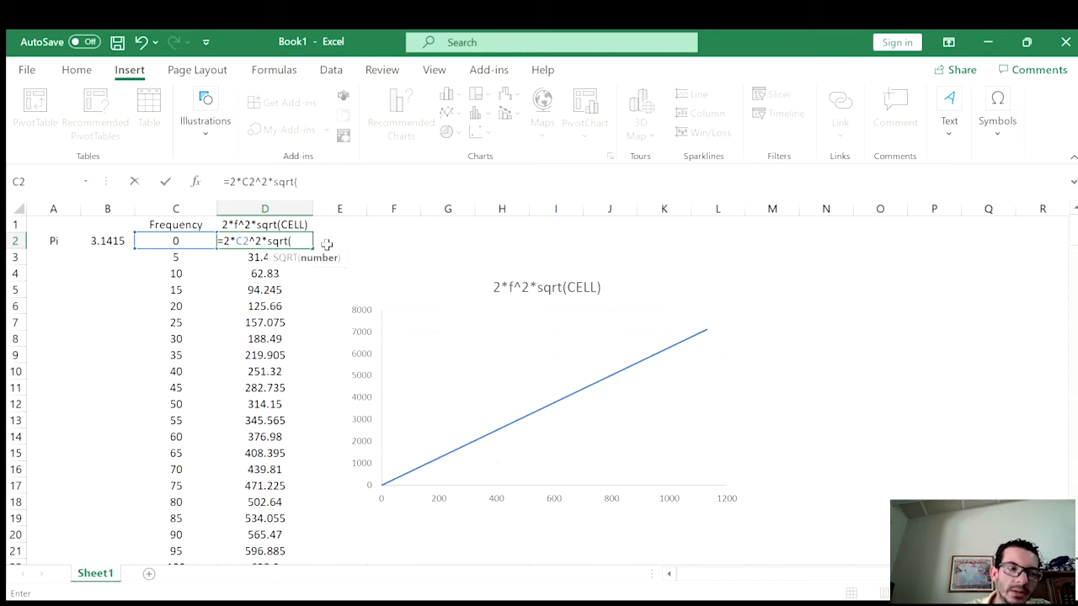
key(Left)
key(Left)
key(Left)
key(Right)
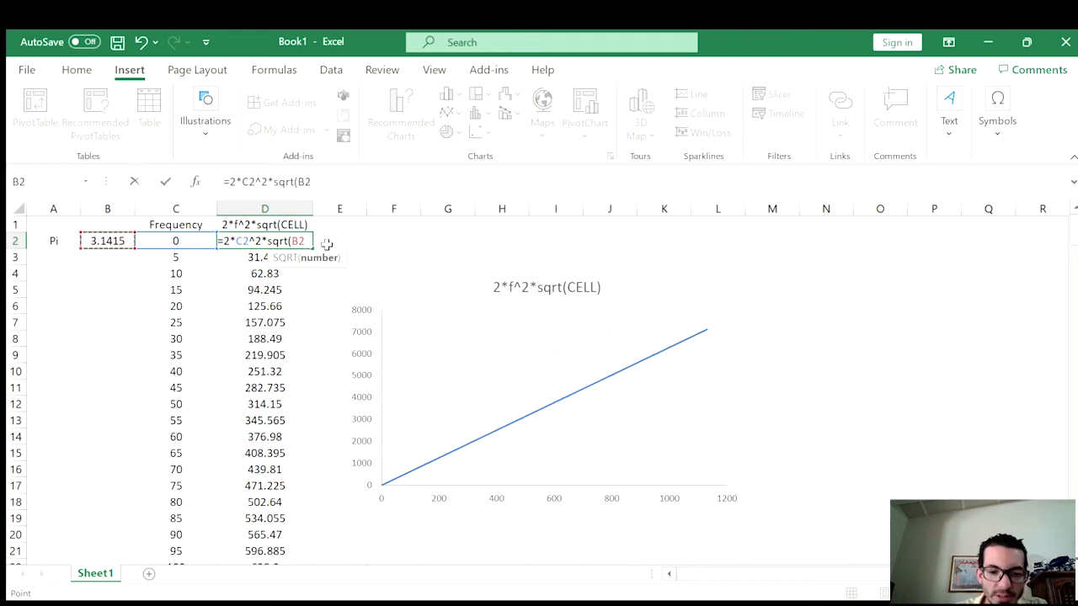
key(F4)
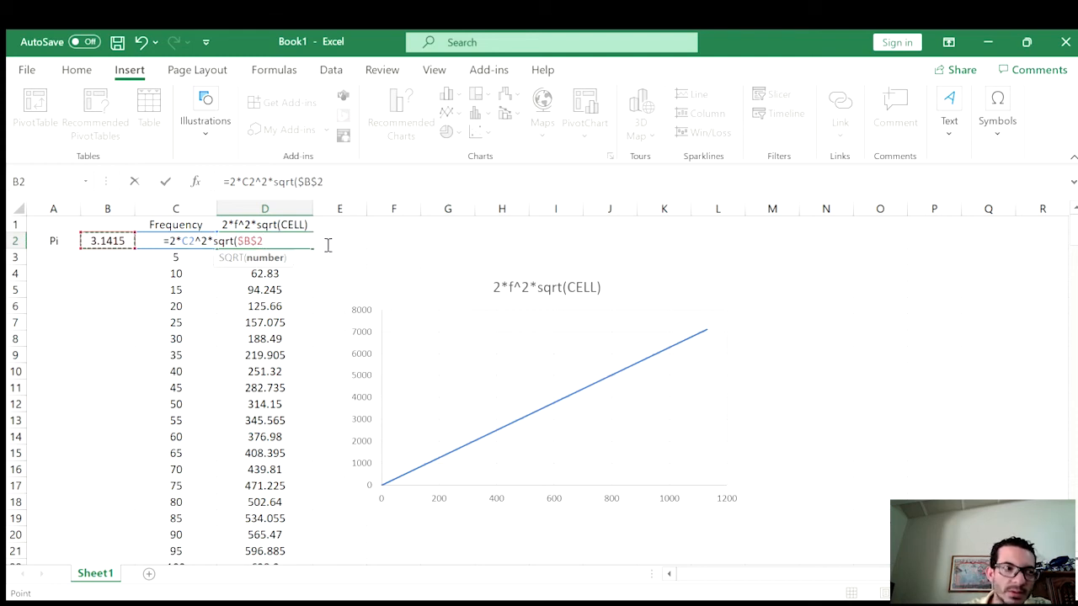
text())
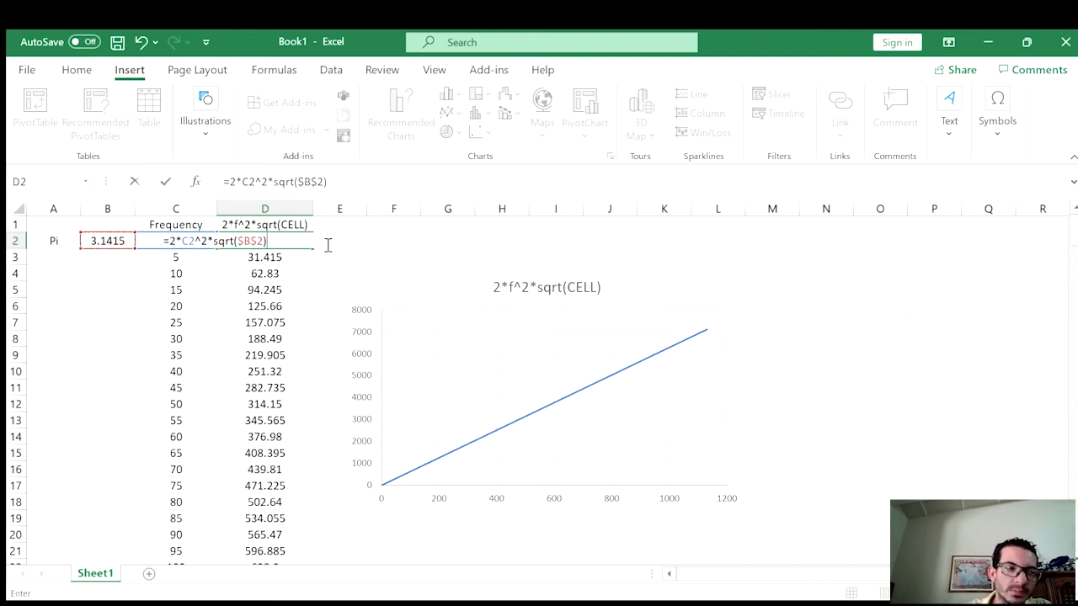
key(ctrl+Return)
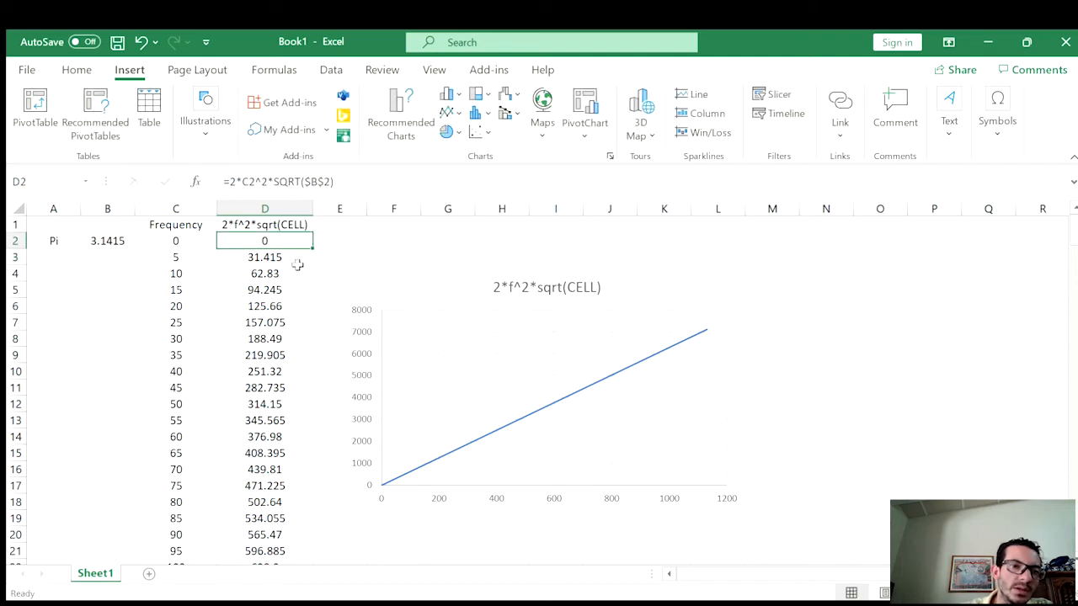
double_click(310, 248)
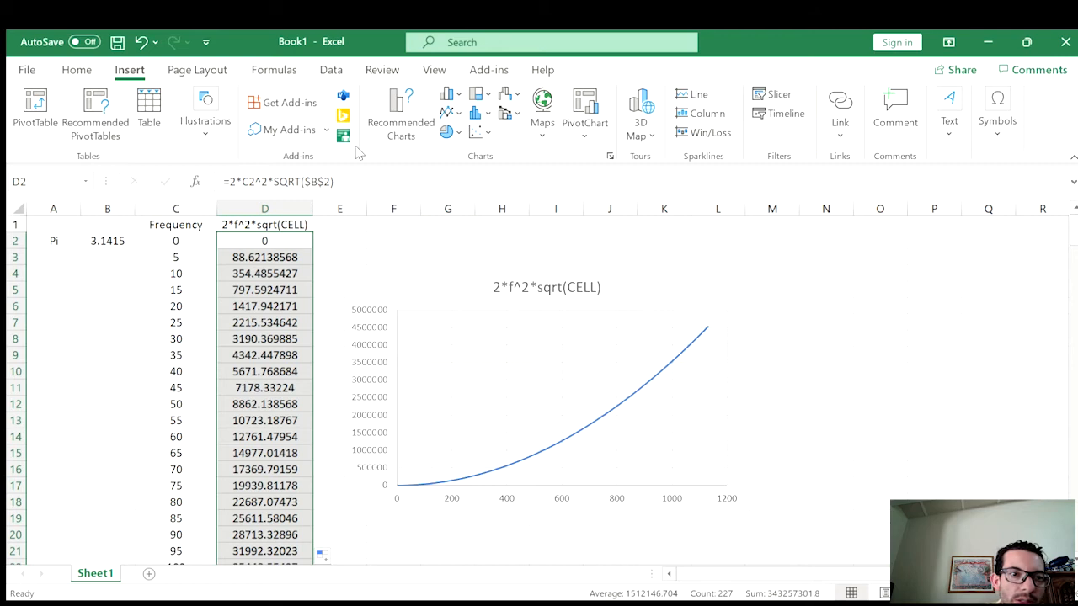
- Move the chart away from the data table so that columns E to H are free
click(284, 68)
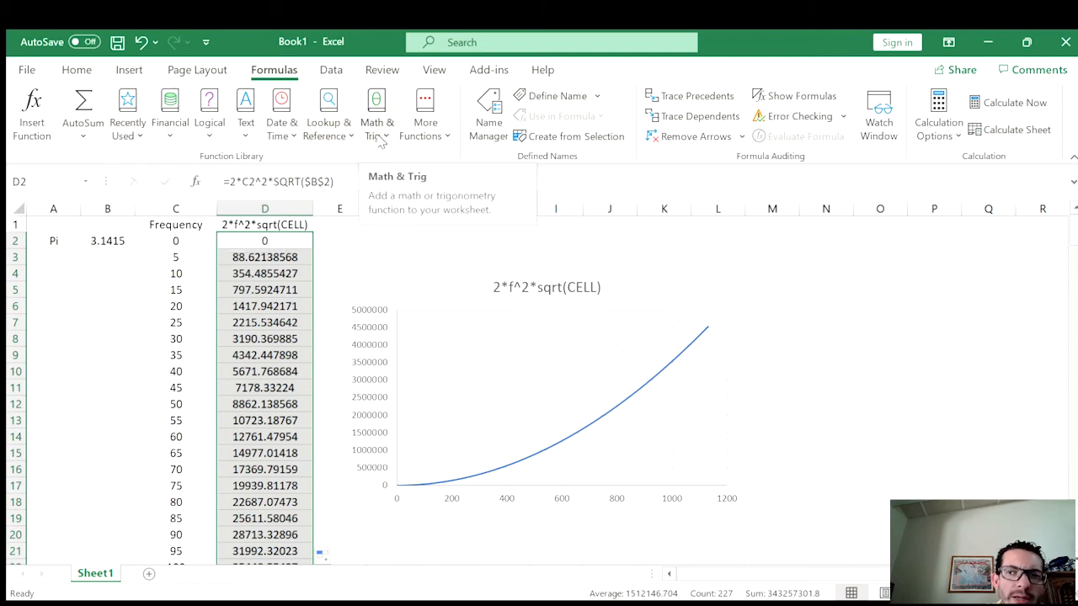
click(859, 328)
drag(717, 298, 920, 291)
- Enter the label AVE in cell F4, between the data table and the chart
click(400, 320)
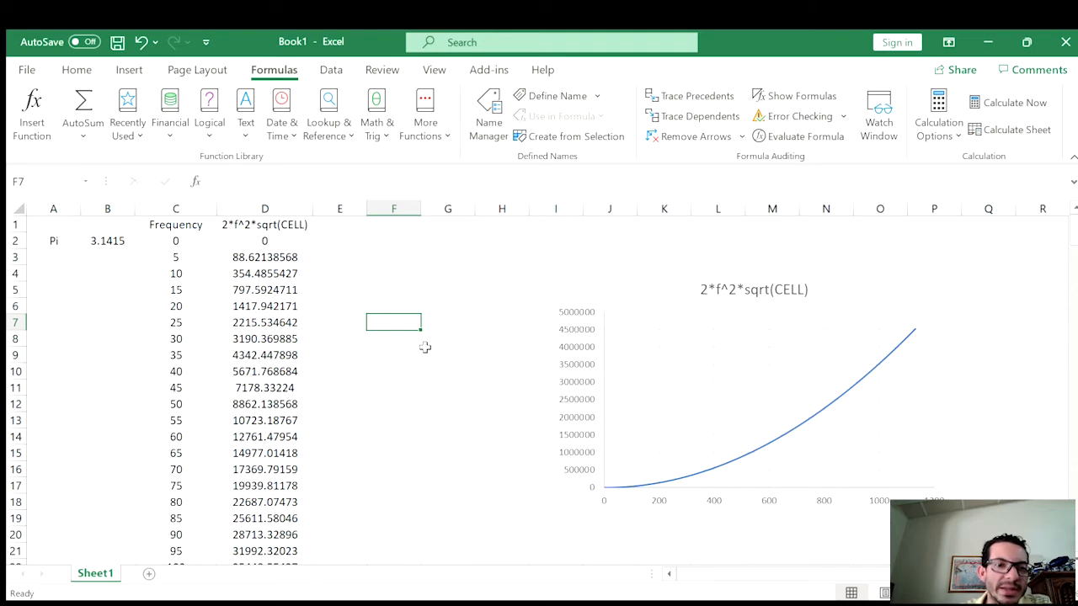
key(Left)
key(Up)
key(Up)
key(Up)
key(Up)
key(Up)
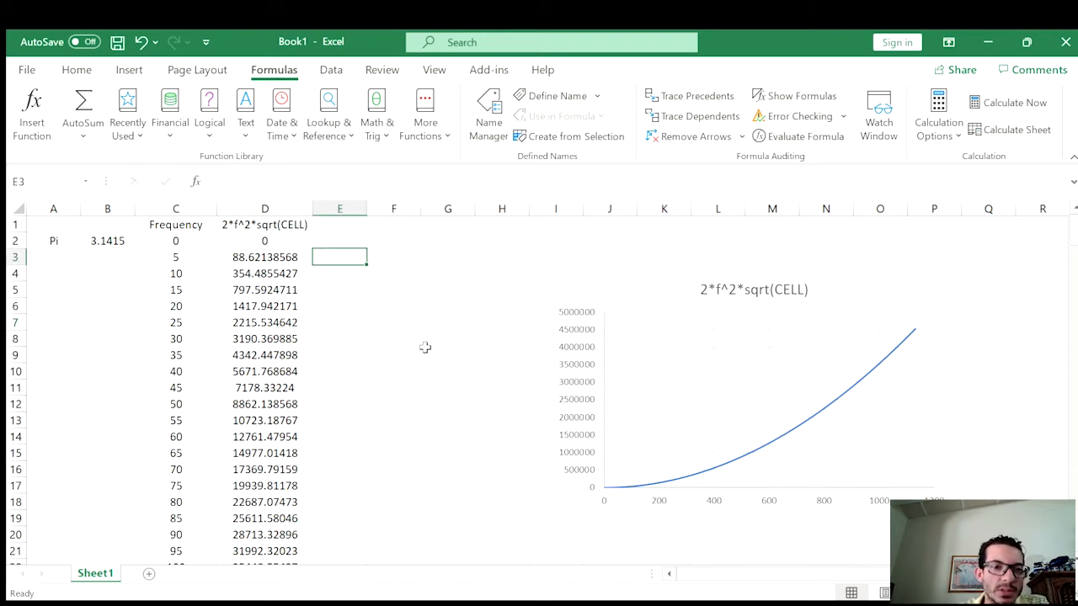
key(Up)
key(Down)
key(Down)
key(Down)
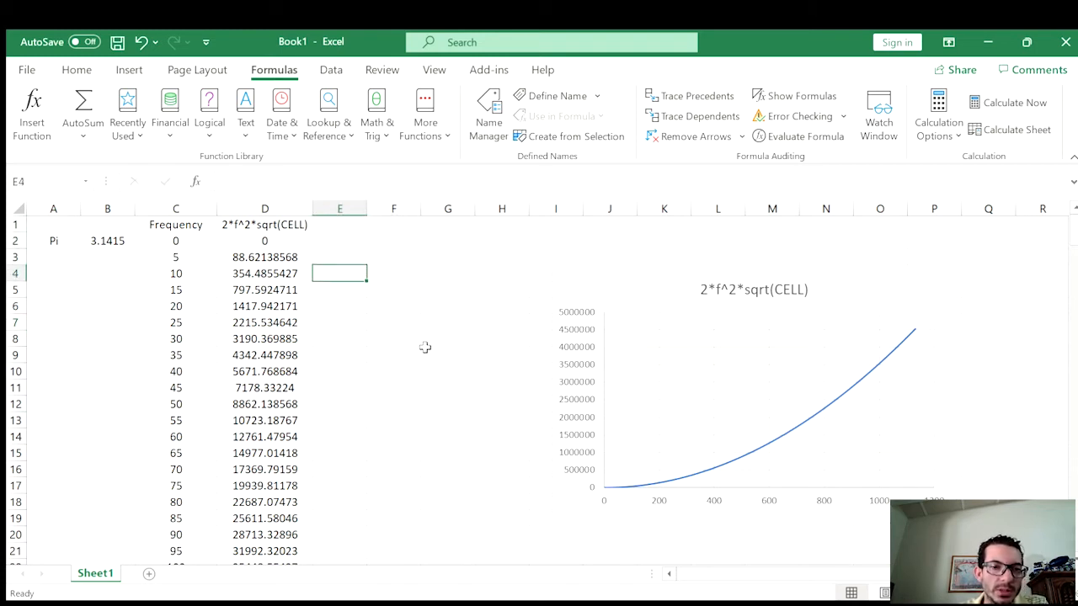
key(Right)
text(AVE)
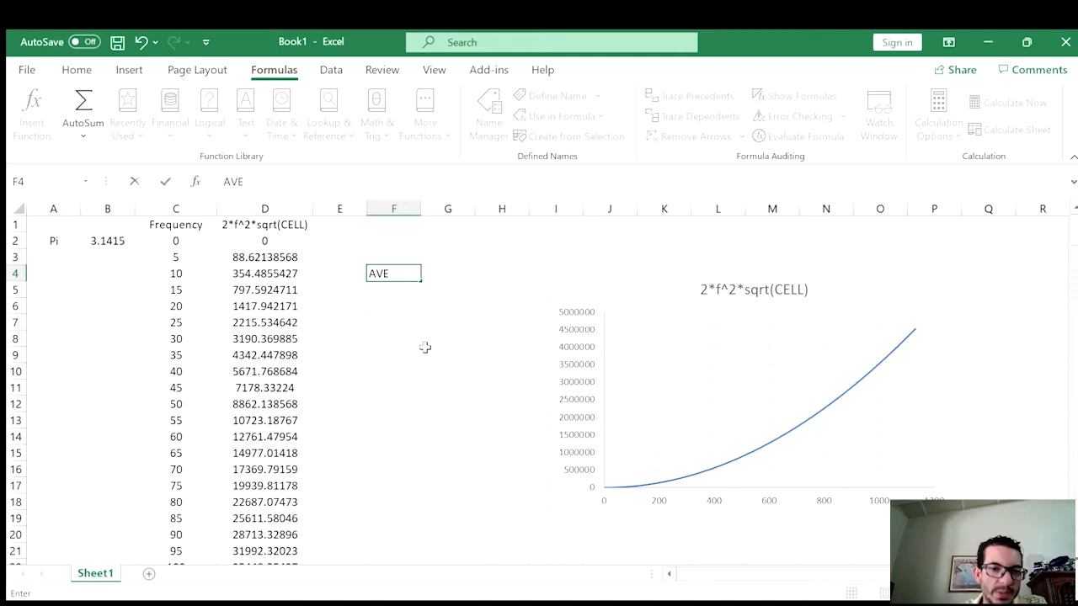
- Enter =AVERAGE(C2:C228) in cell G4, beside the AVE label, to average all the frequency values
key(Right)
text(=)
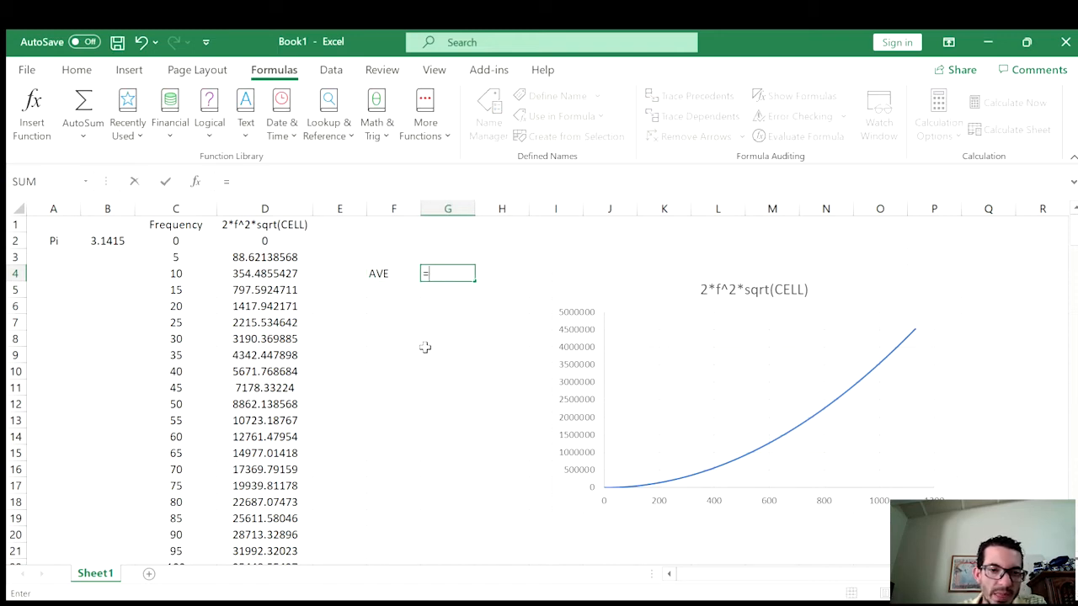
text(av)
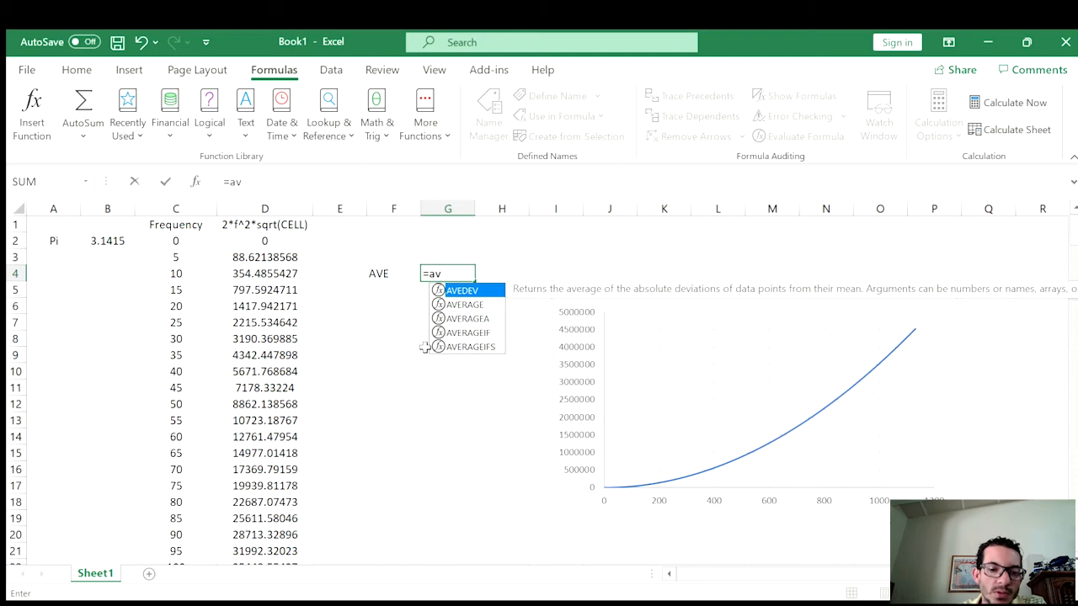
text(erage()
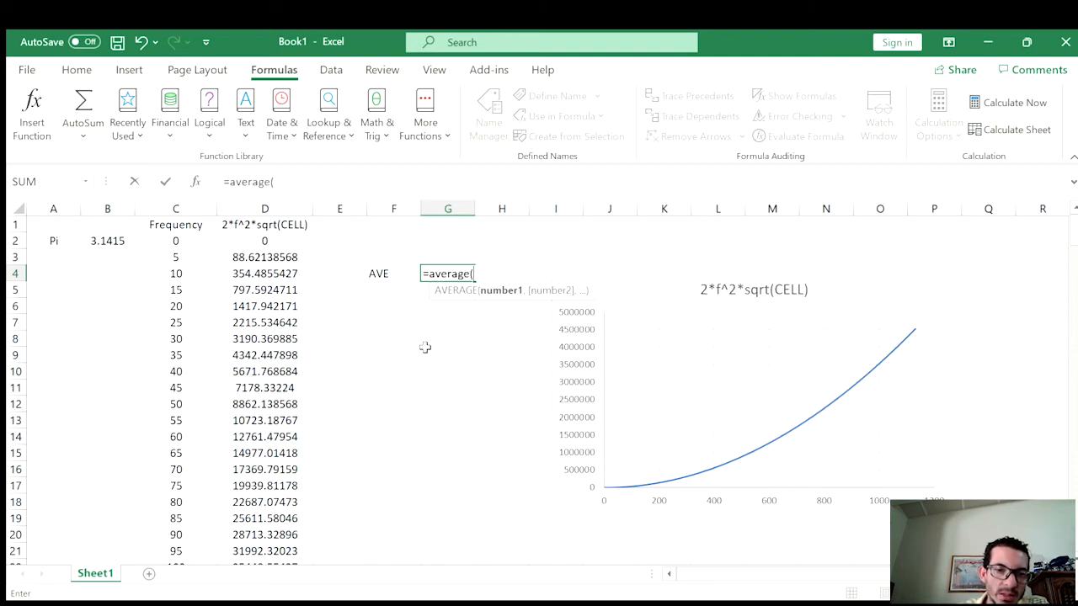
click(182, 240)
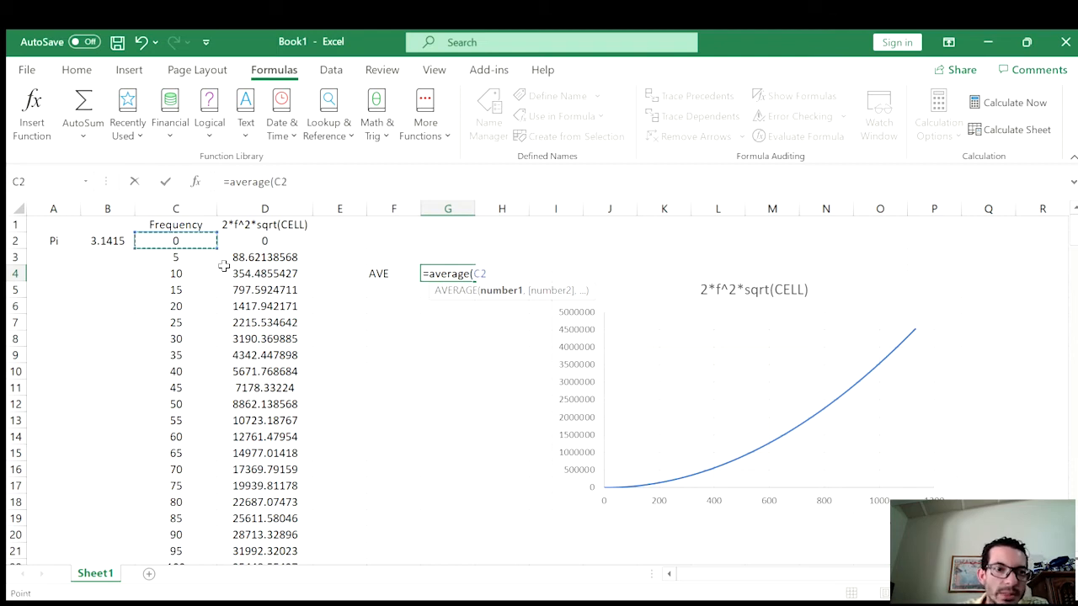
key(ctrl+Down)
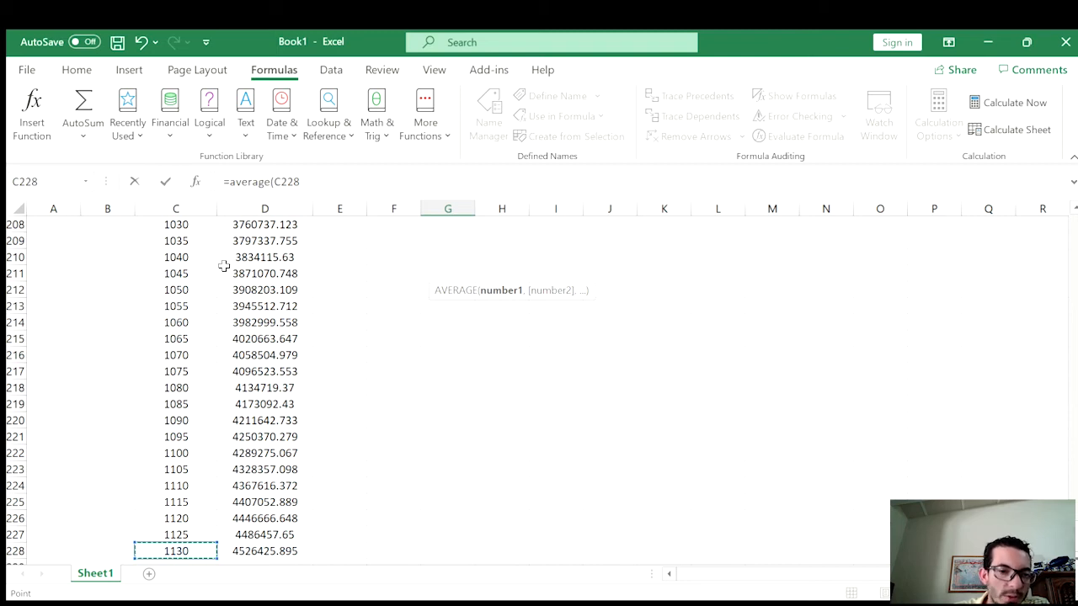
key(ctrl+Up)
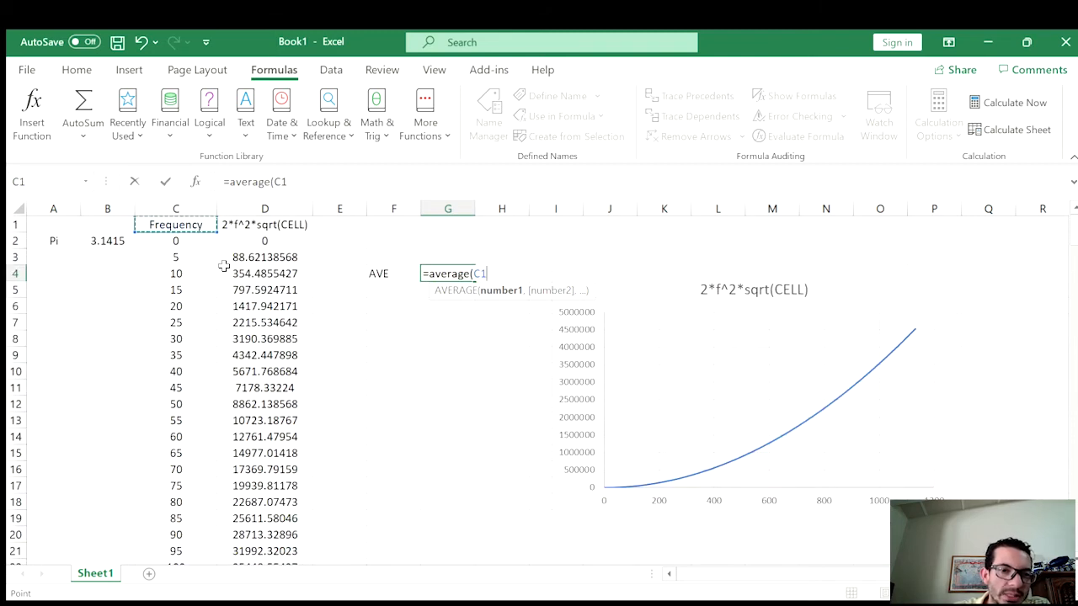
key(Down)
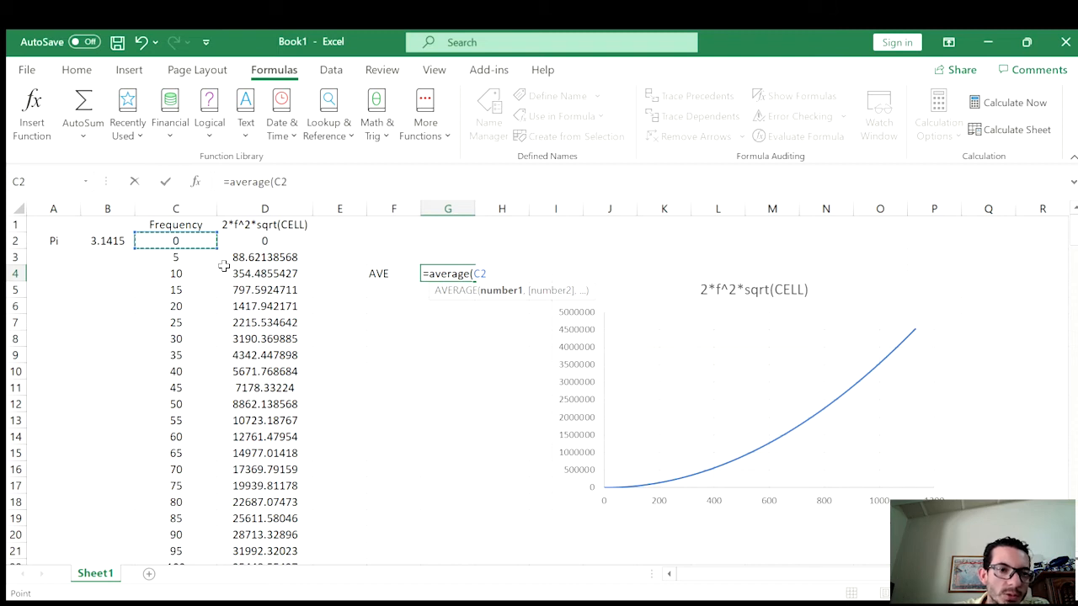
key(ctrl+shift+Down)
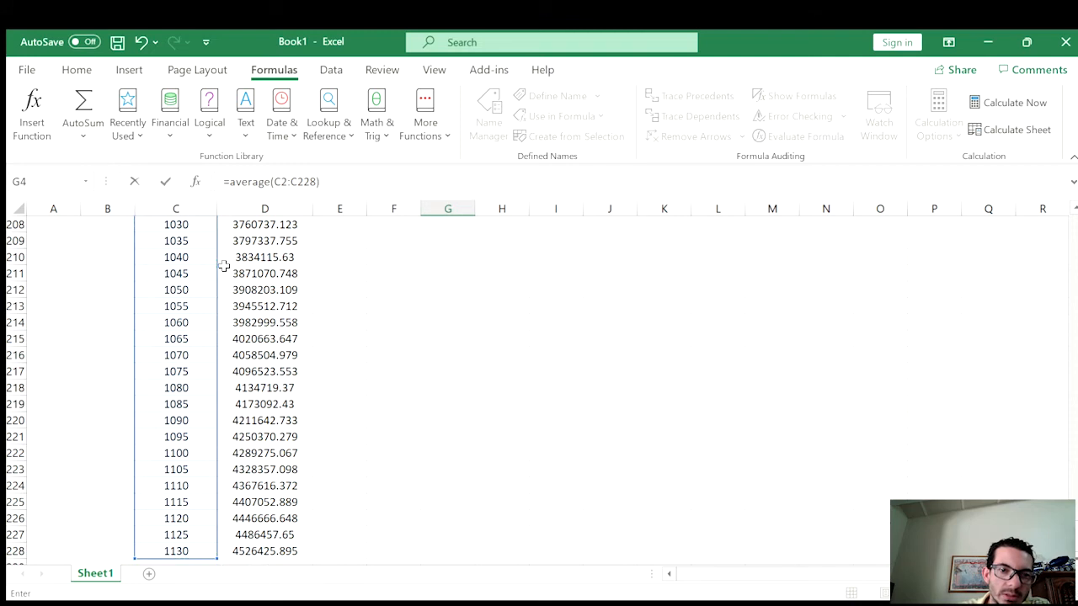
key(Escape)
scroll(328, 302, up, 2)
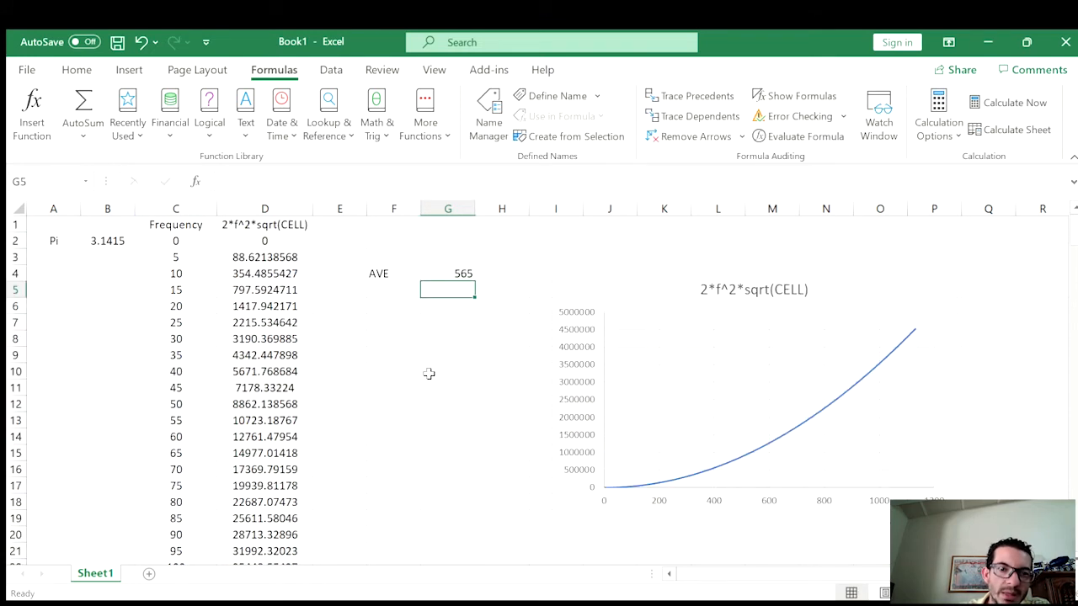
- Replace the formula in G4 with =AVERAGE(C:C) so that it averages the entire Frequency column
click(448, 276)
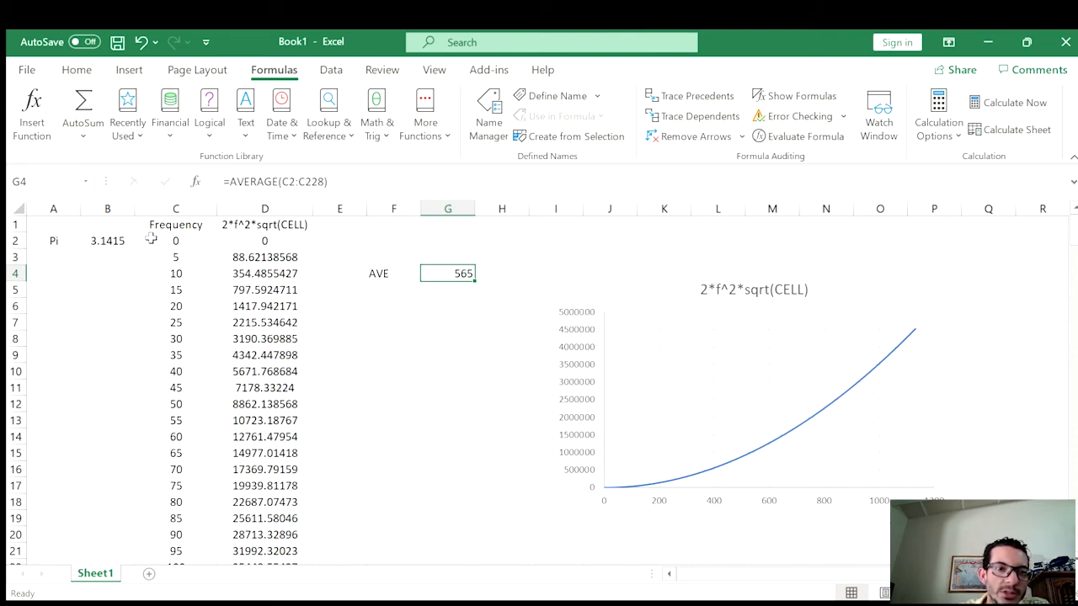
double_click(464, 277)
text(=)
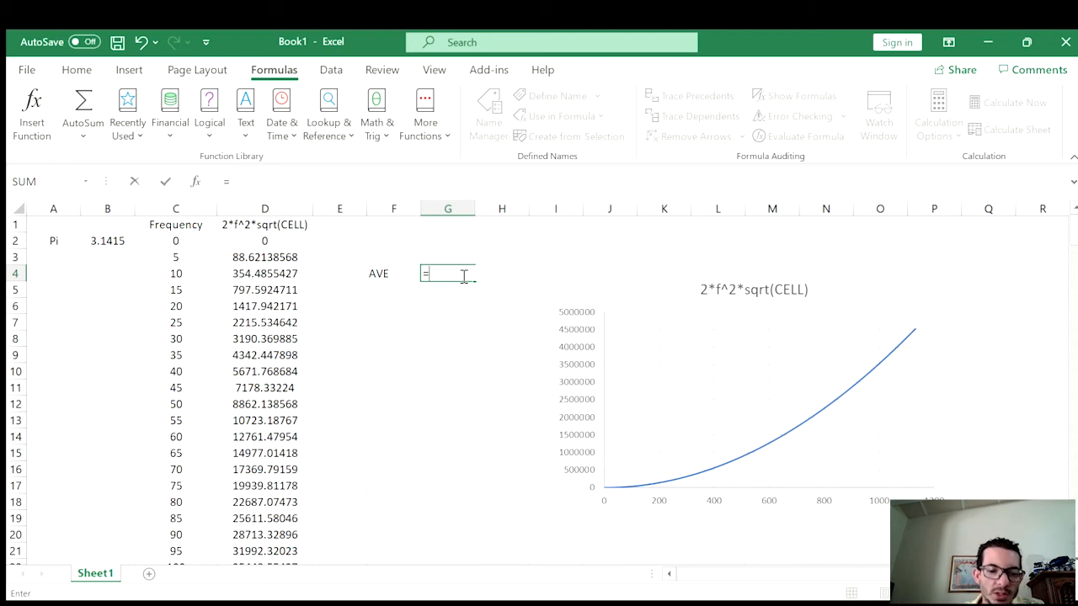
text(average)
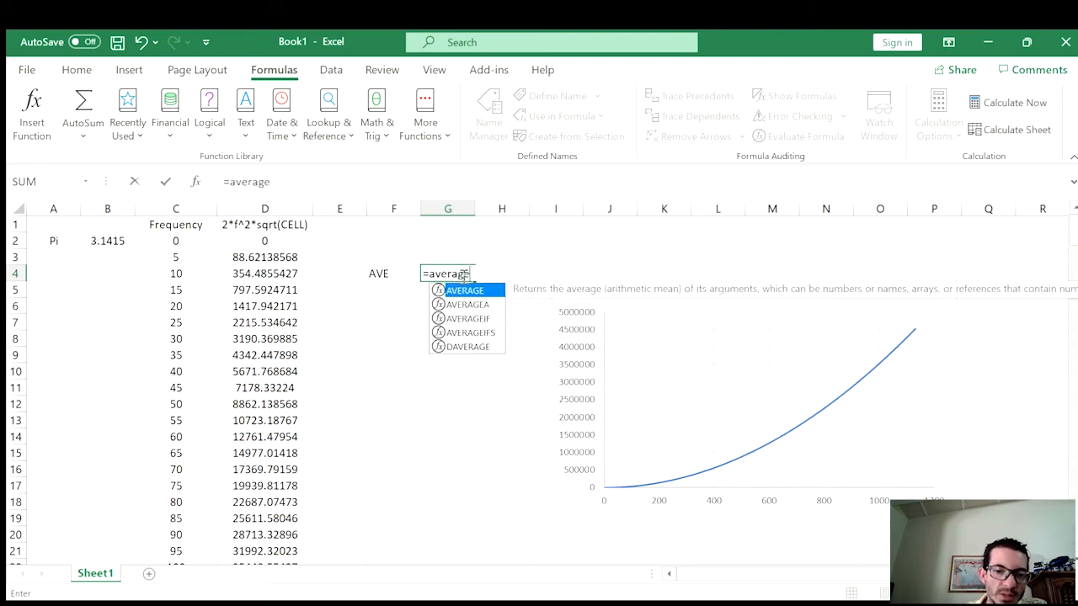
text(()
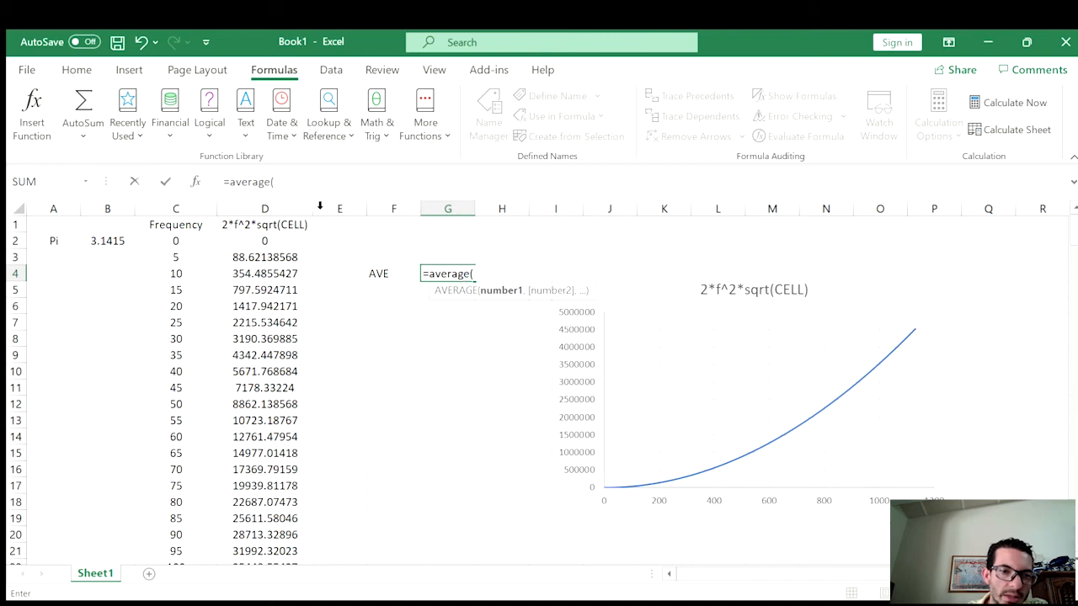
click(178, 208)
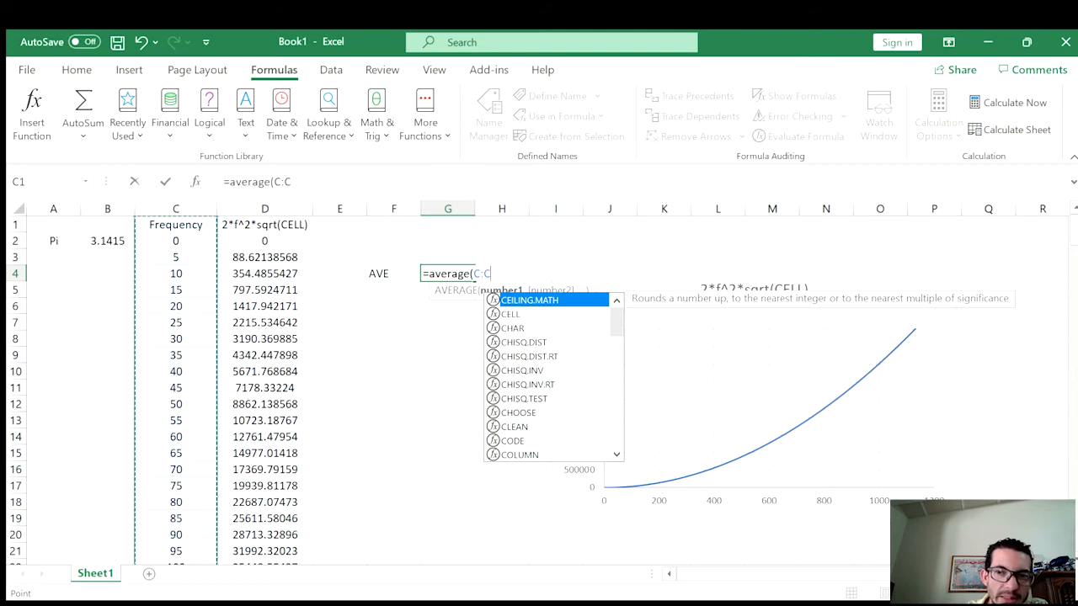
drag(1074, 231, 1074, 537)
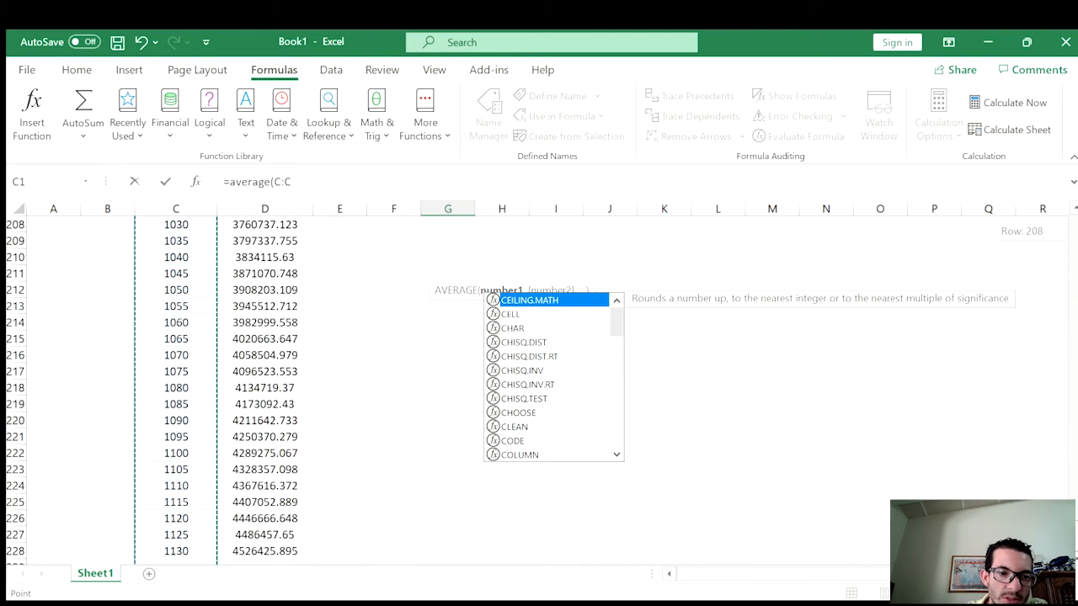
scroll(317, 517, down, 7)
scroll(312, 511, up, 5)
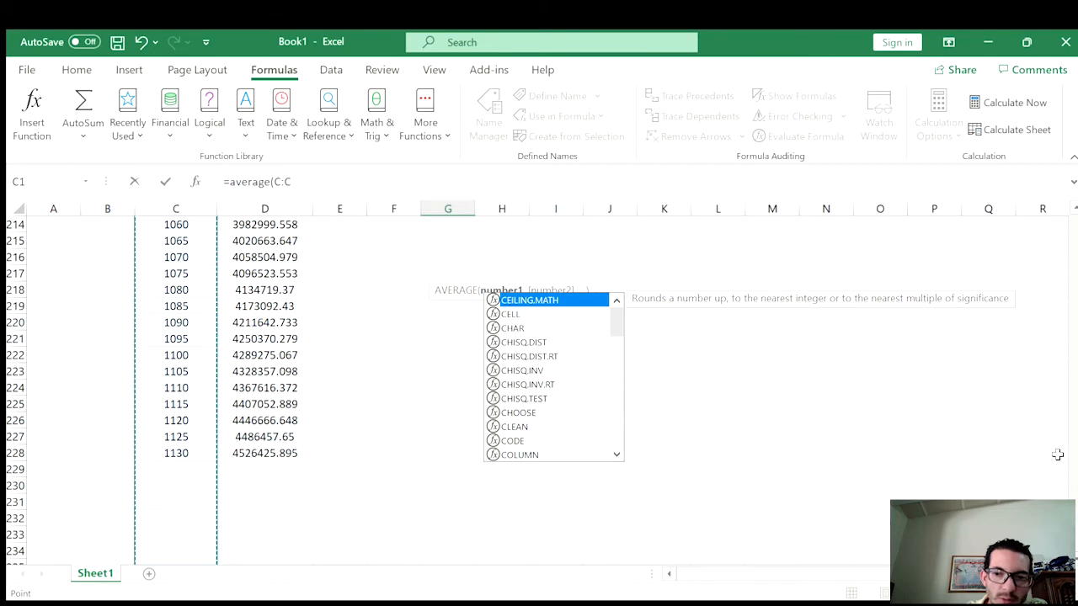
drag(1074, 539, 1038, 177)
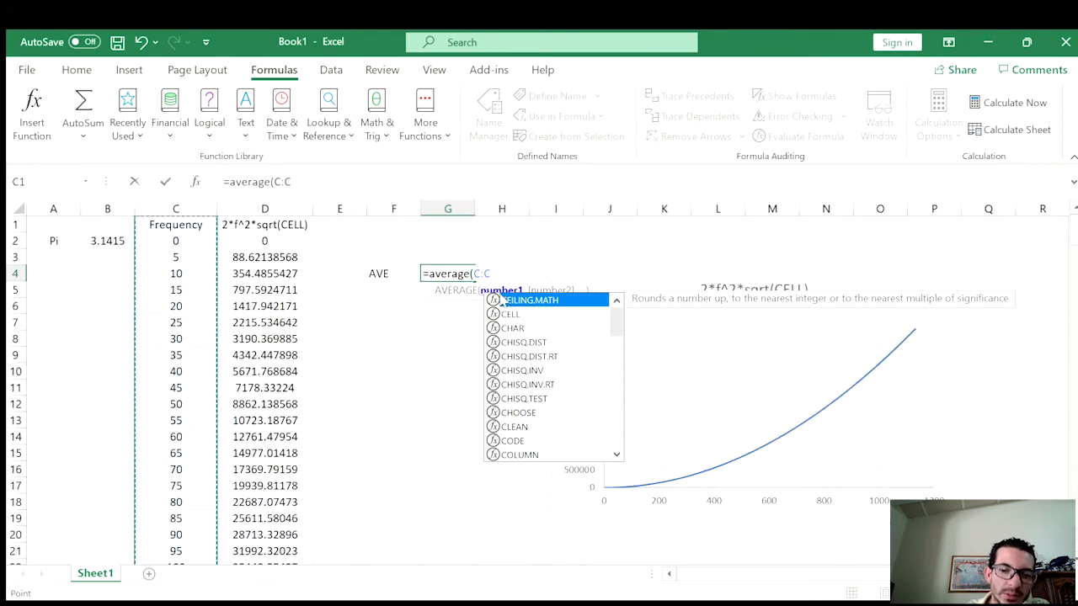
text())
key(Return)
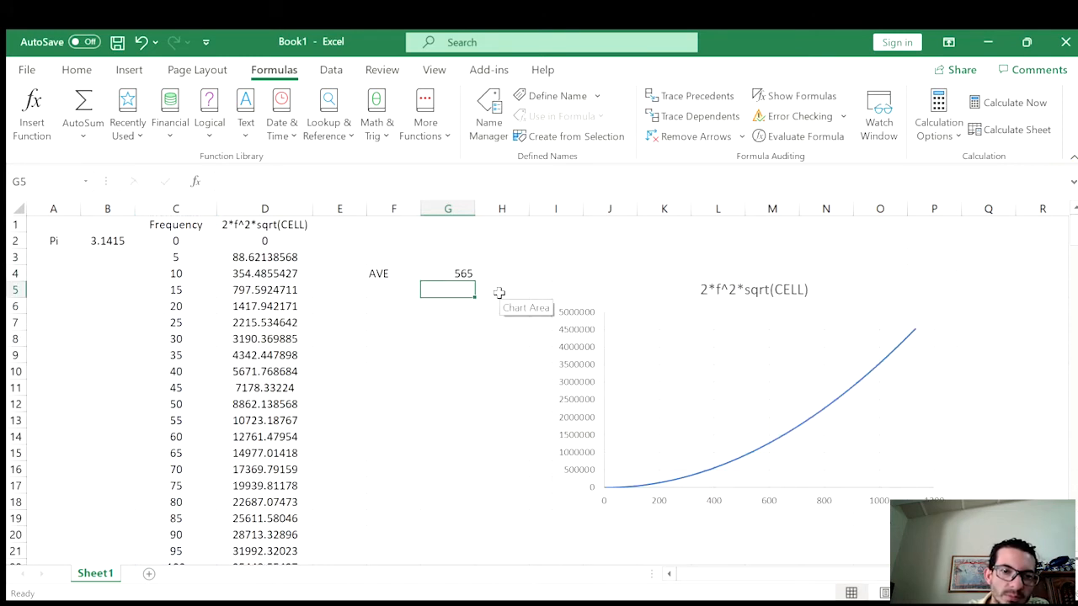
- Replace the formula in G4 with =AVERAGE(C10:C20) to average only the frequencies from 40 to 90
key(Up)
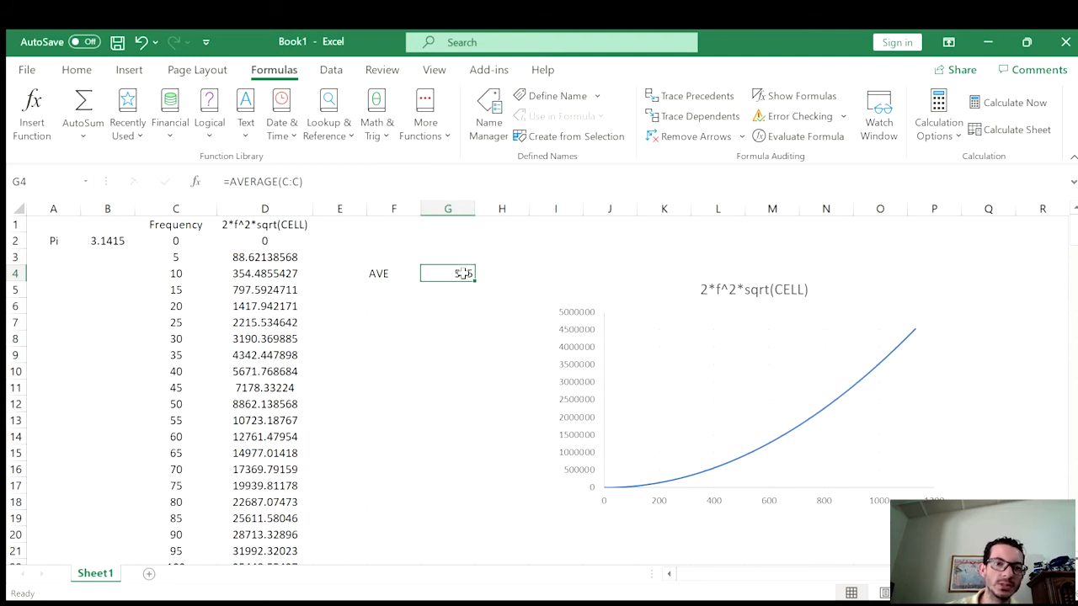
text(=)
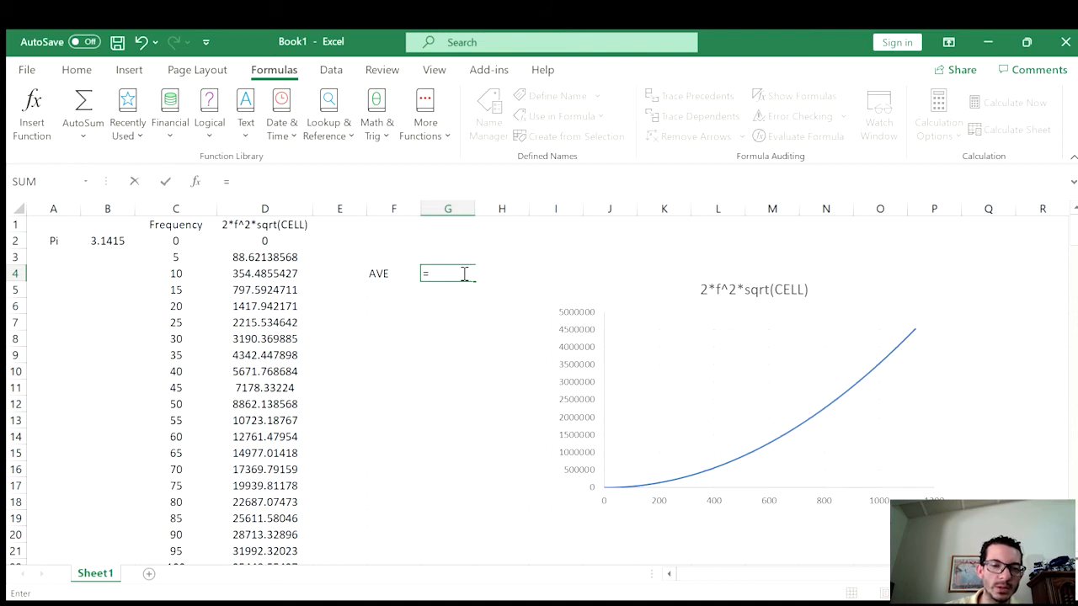
text(a)
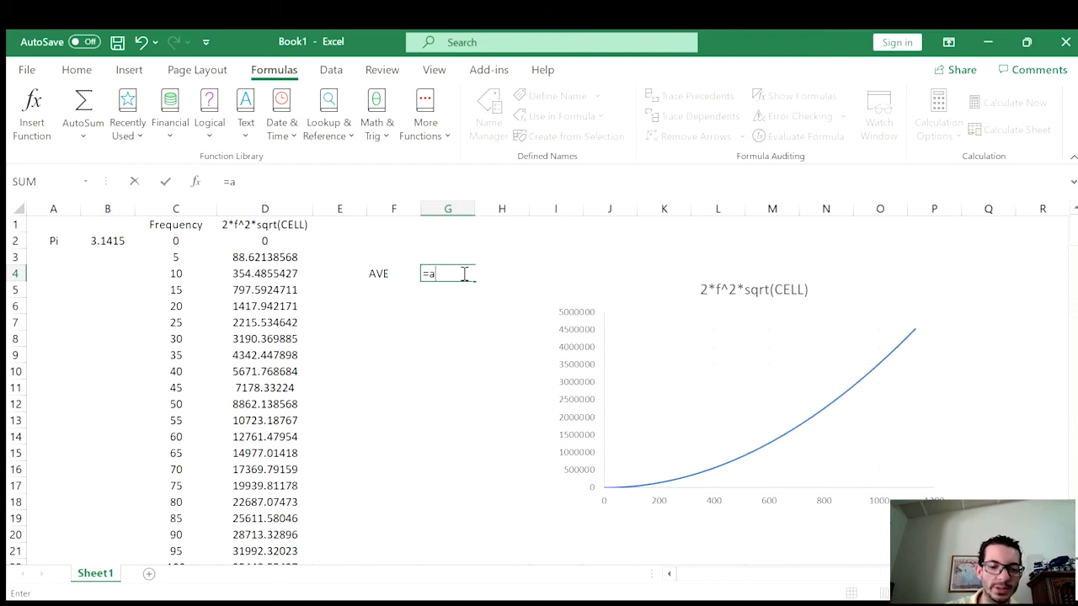
text(verahe)
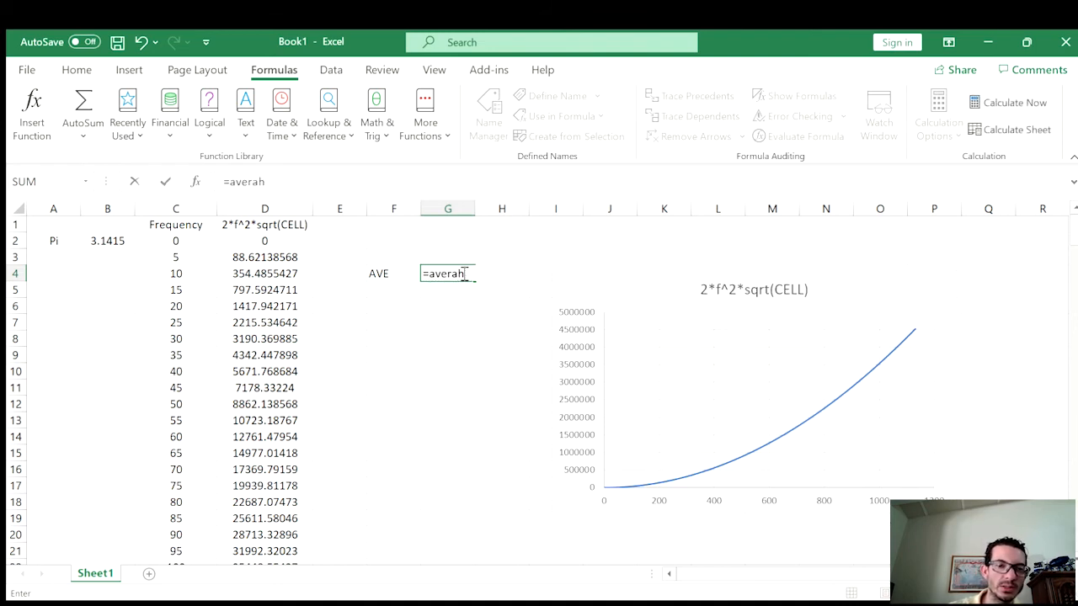
key(BackSpace)
text(ge()
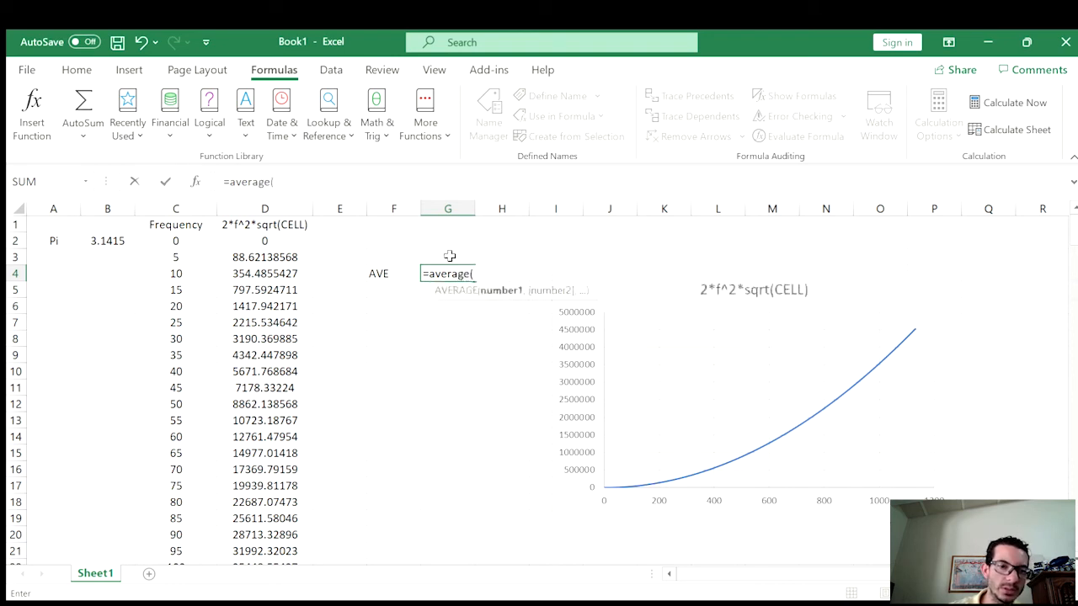
click(180, 371)
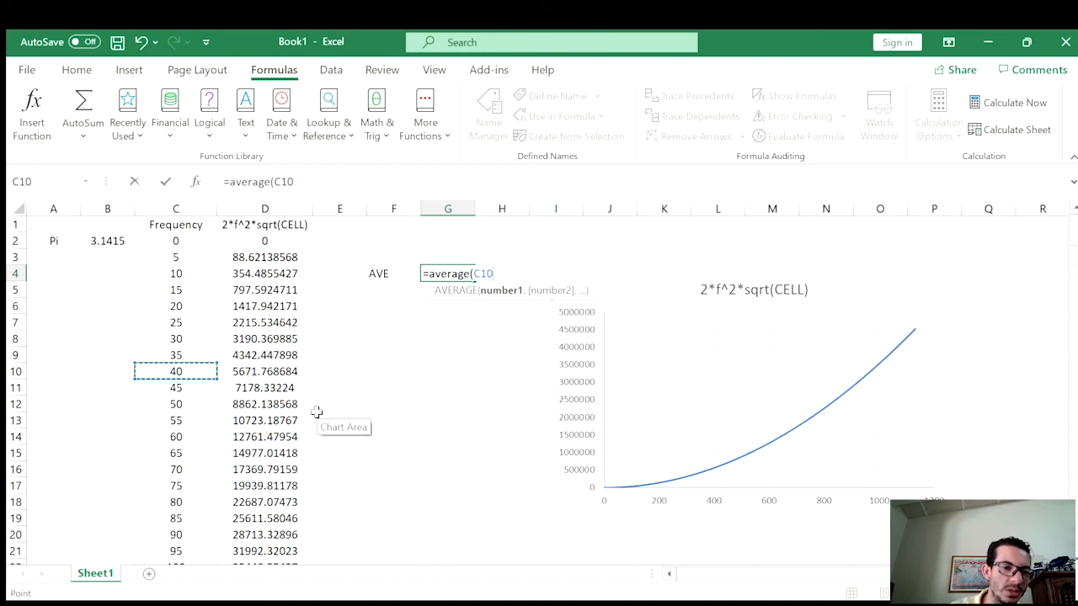
click(182, 535)
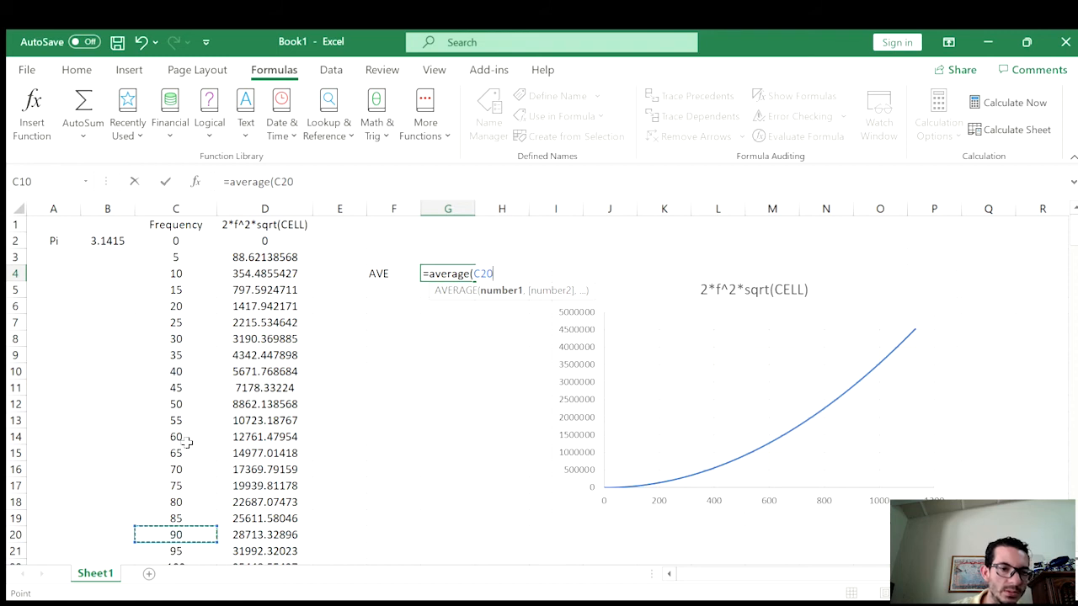
click(188, 372)
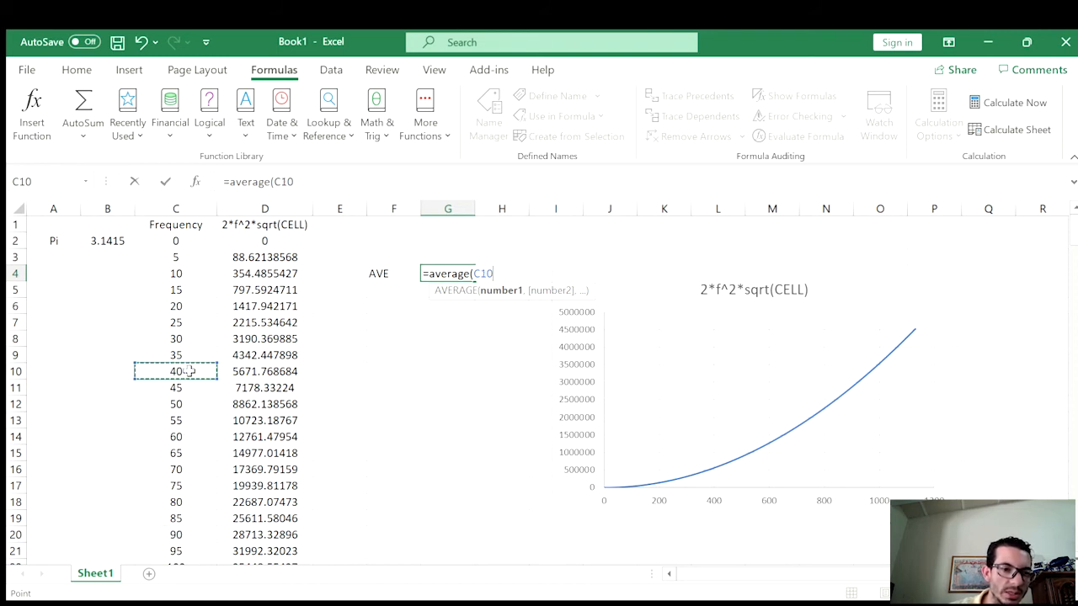
shift+click(187, 536)
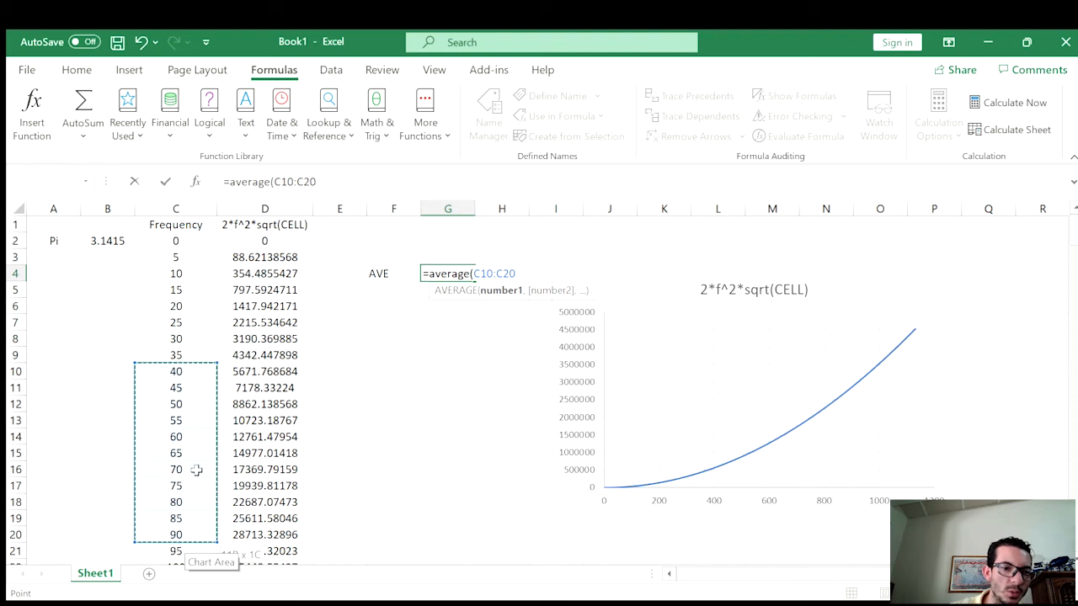
click(194, 370)
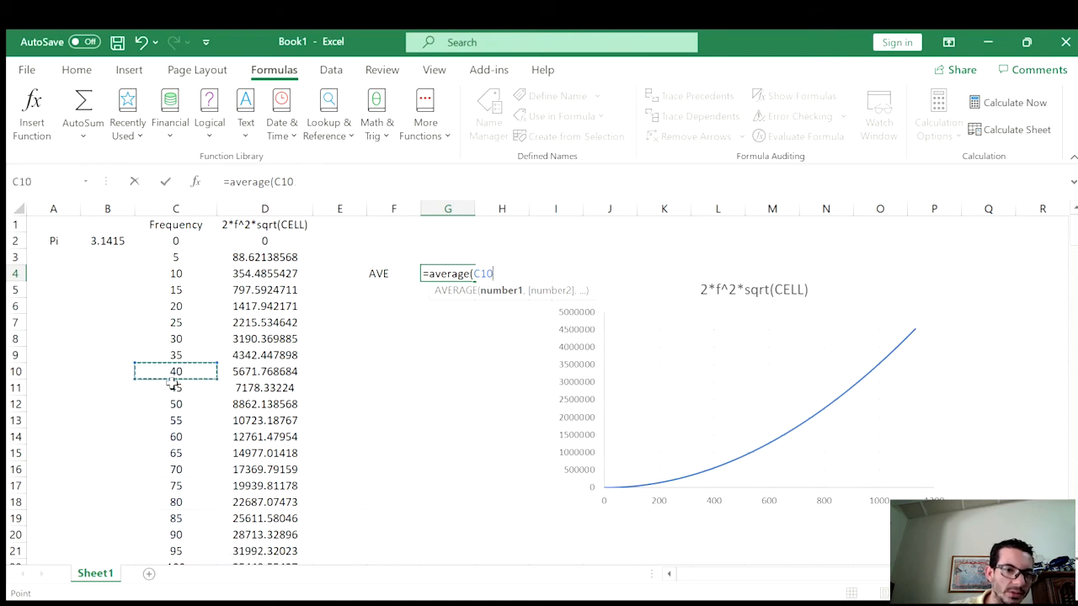
shift+click(188, 535)
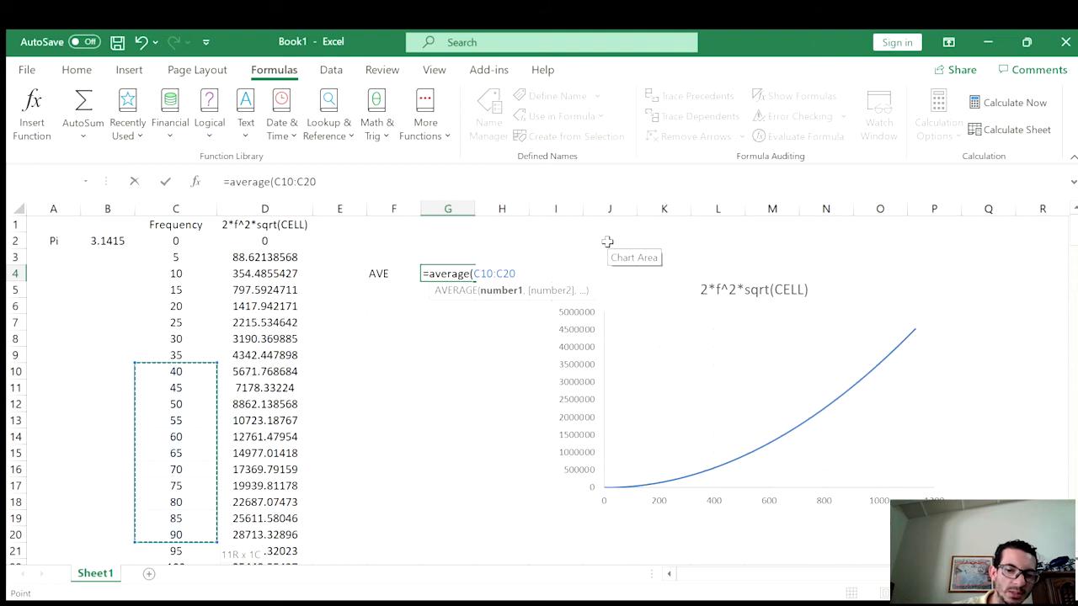
text())
key(Return)
- Change G4 back to averaging the whole Frequency column with the formula =AVERAGE(C:C)
key(Up)
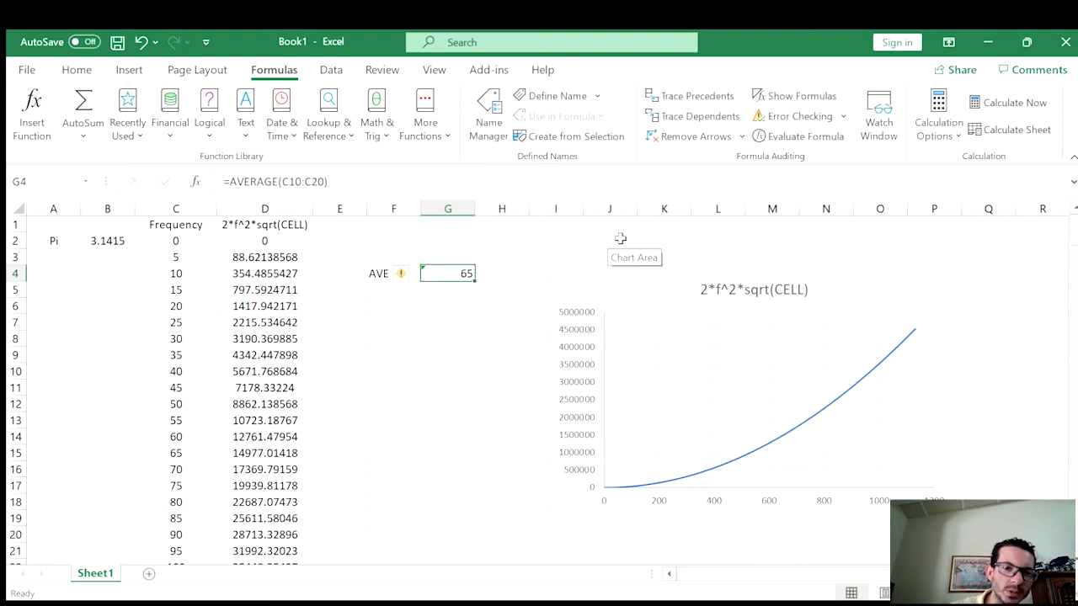
mouse_move(417, 285)
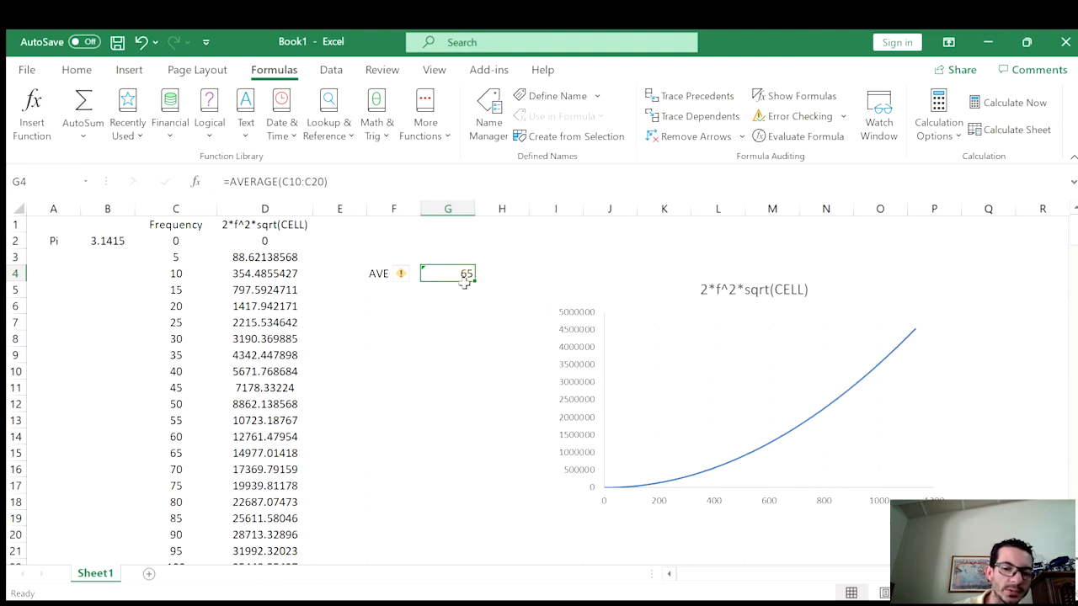
text(=)
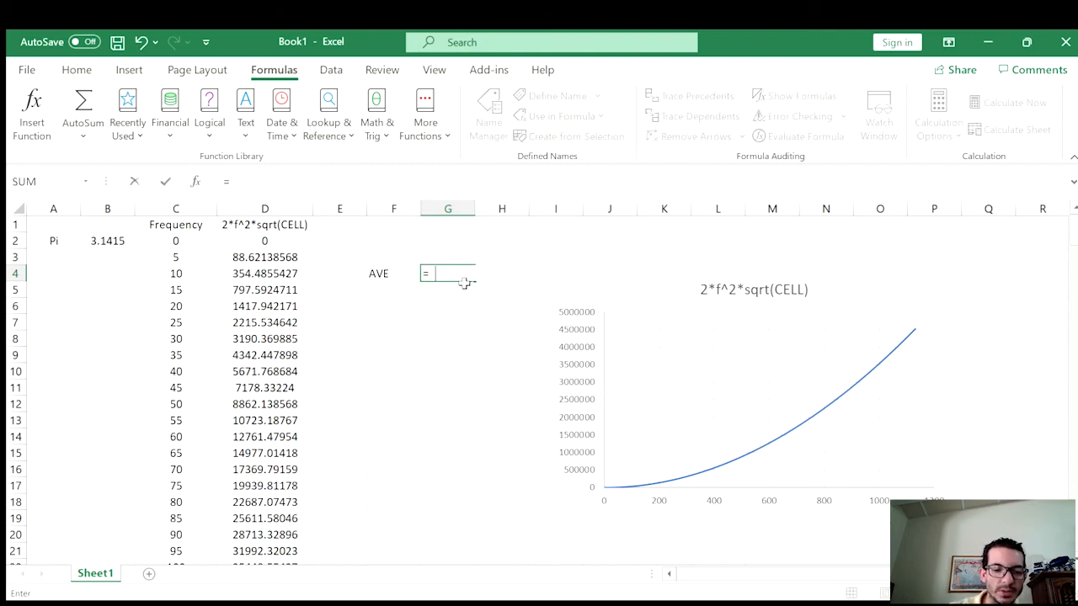
text(average)
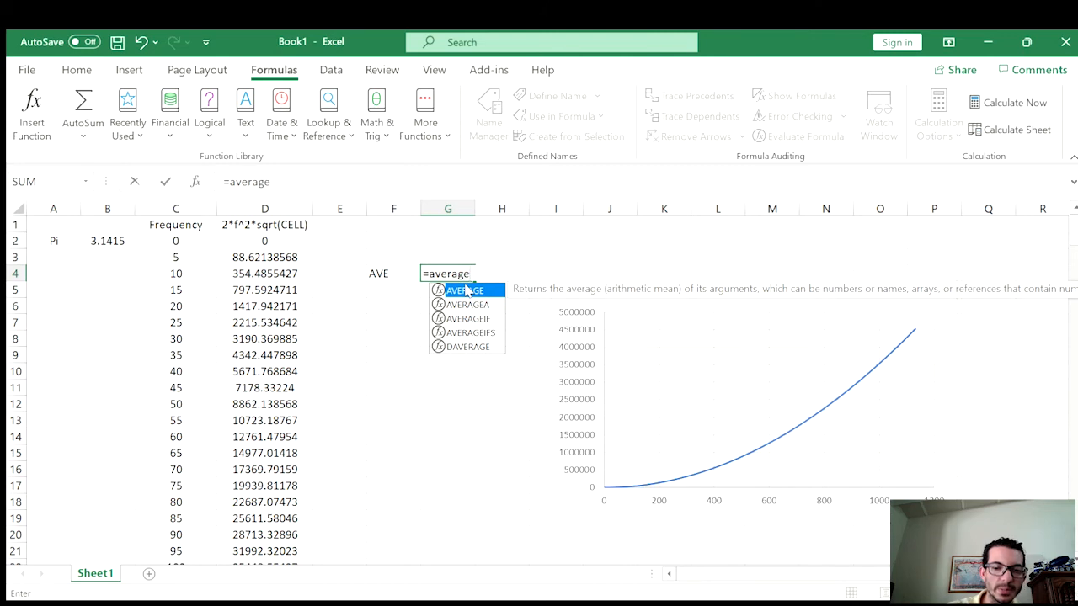
text(()
click(187, 208)
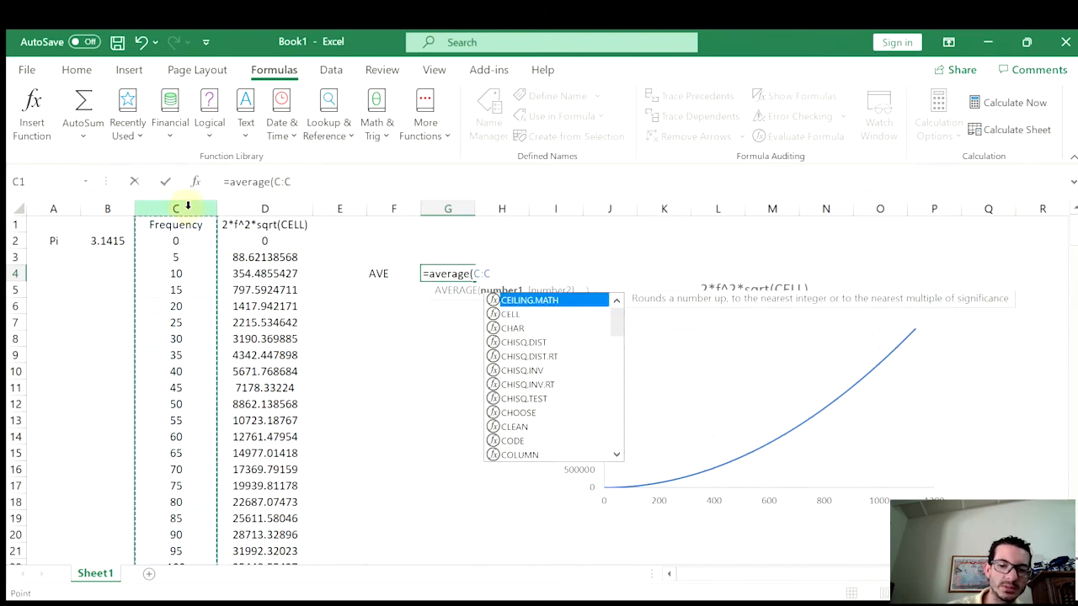
text())
key(Return)
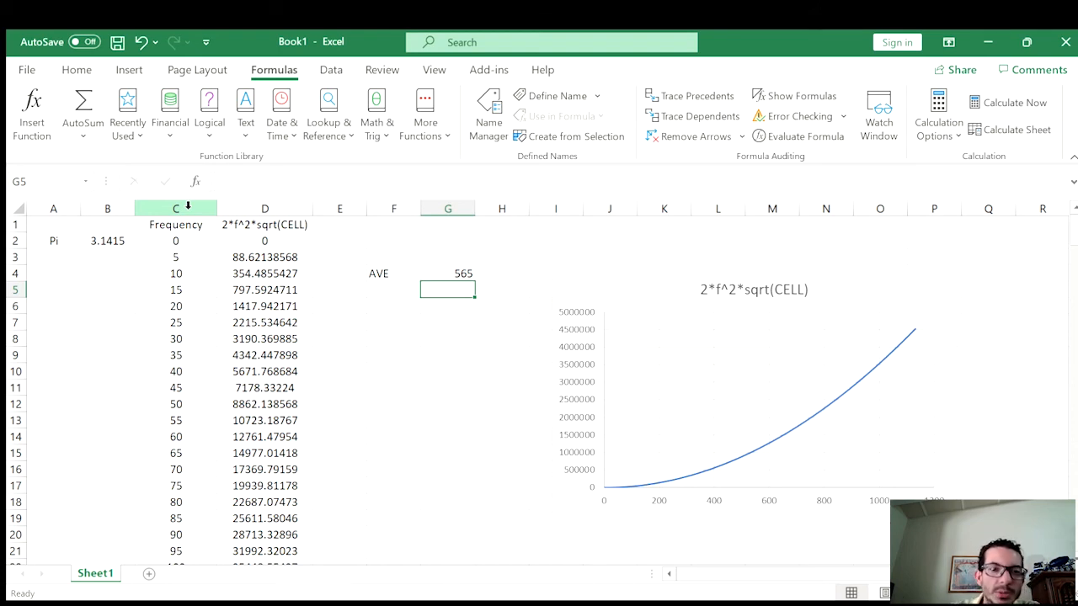
- Label cell F5 as STD and try to enter a sample standard deviation function in G5
key(Left)
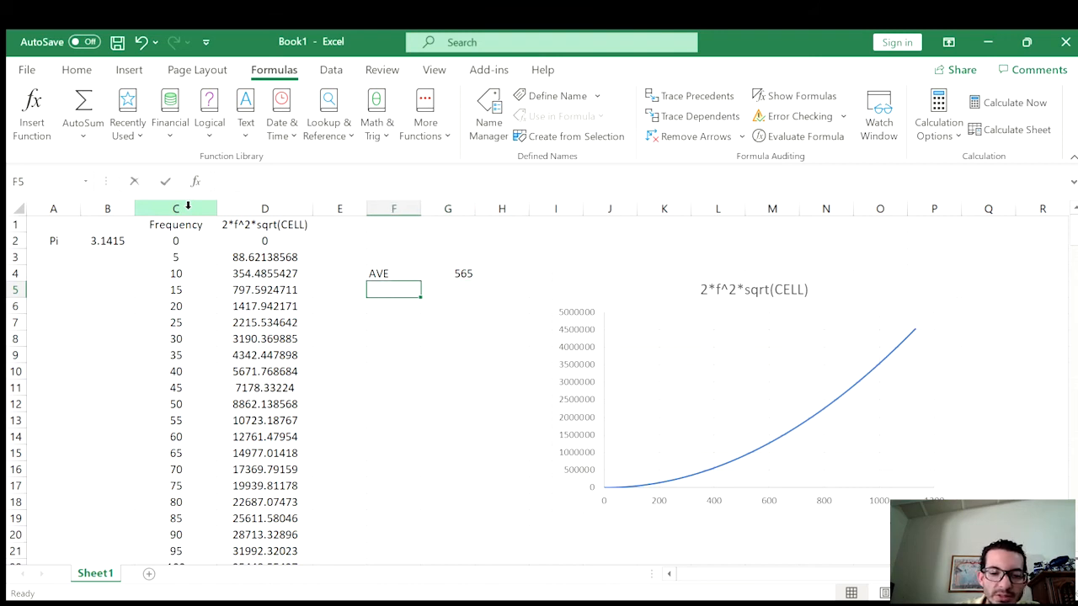
text(STD)
key(Tab)
text(=)
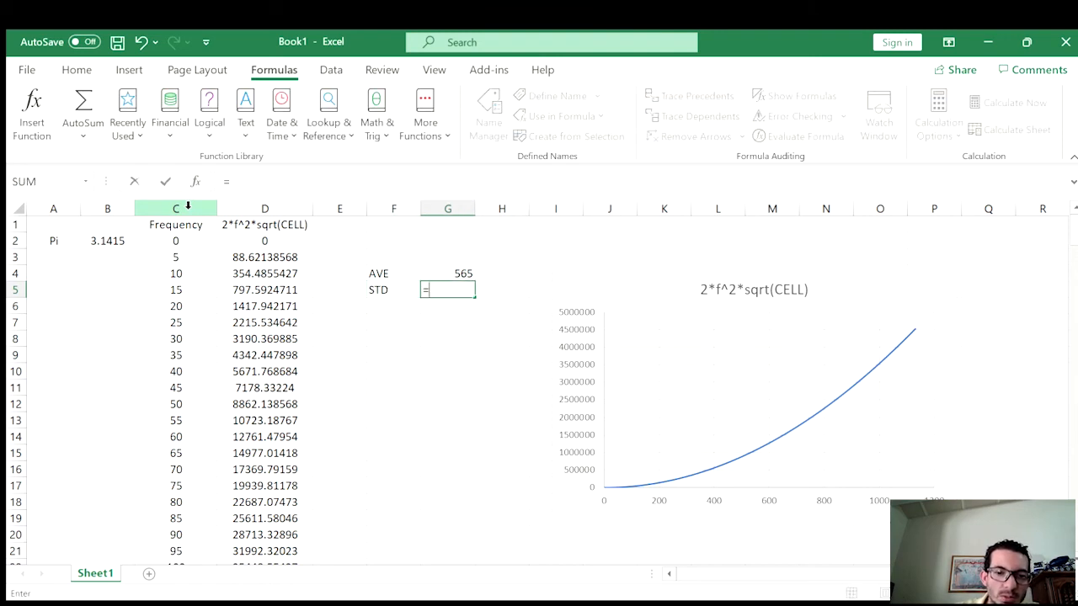
text(std)
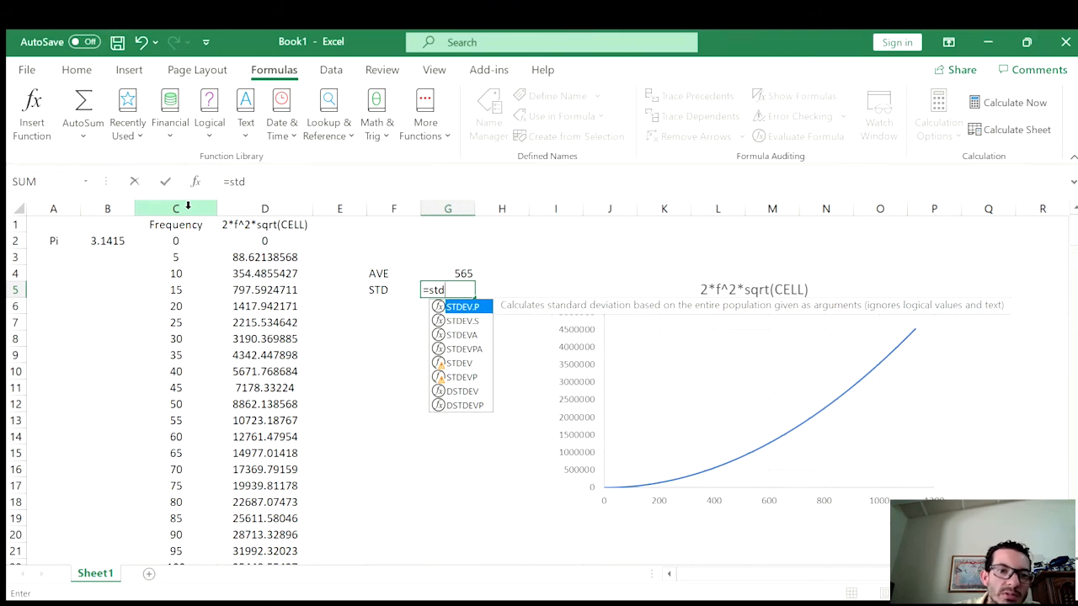
key(Down)
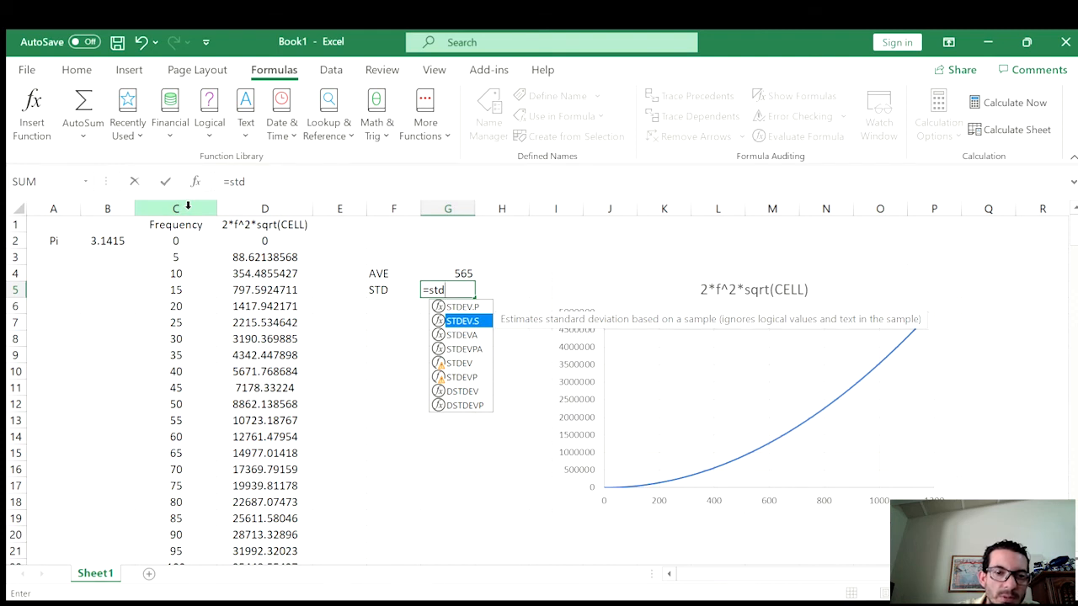
key(Return)
key(Up)
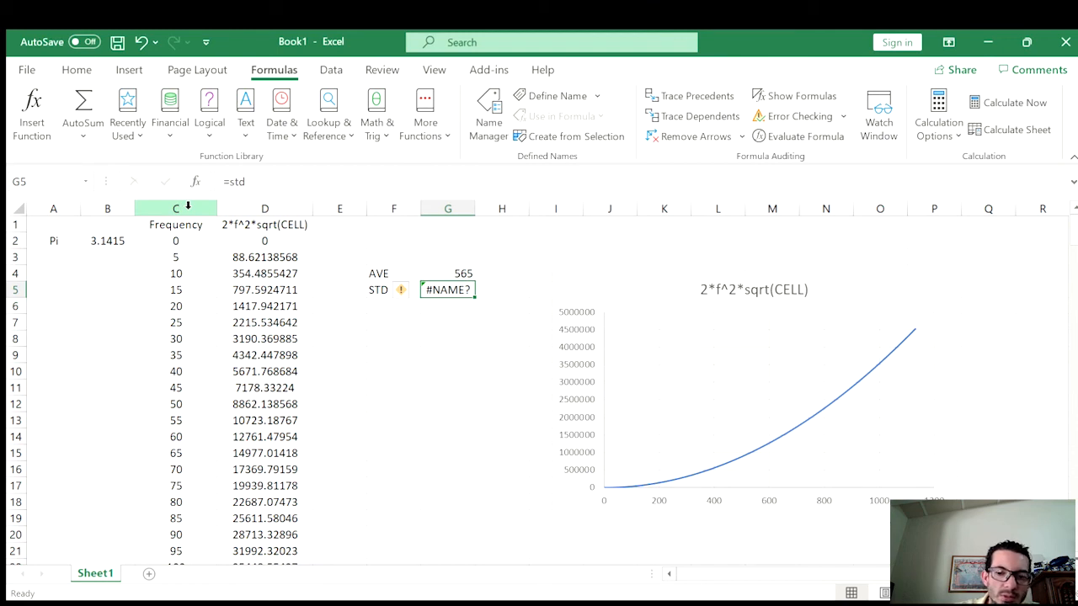
- Enter =STDEV.S(C:C) in G5 to calculate the sample standard deviation of the whole Frequency column
text(=std)
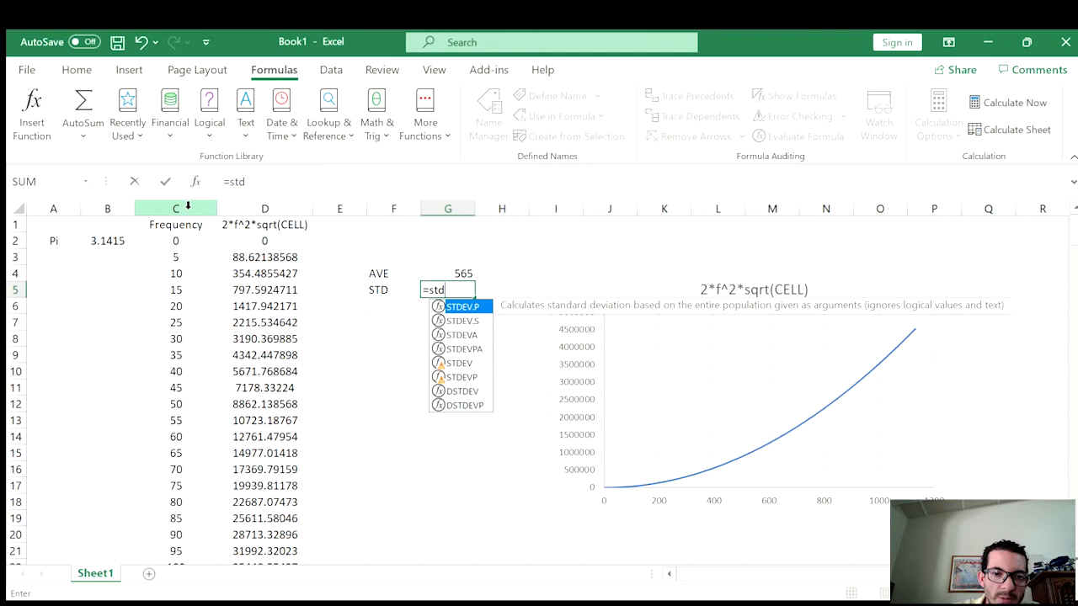
key(Down)
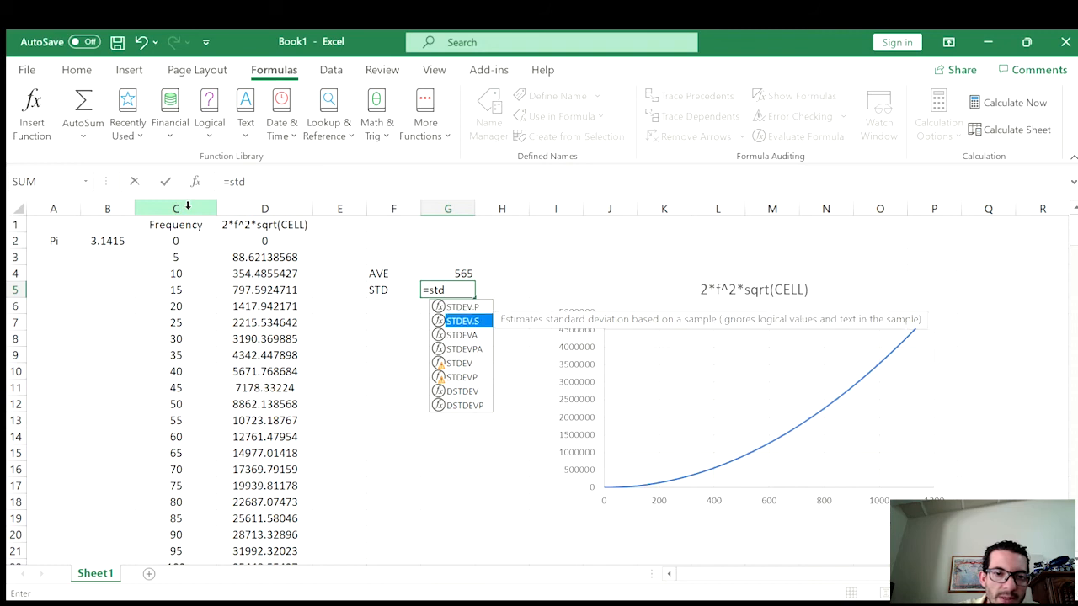
double_click(481, 321)
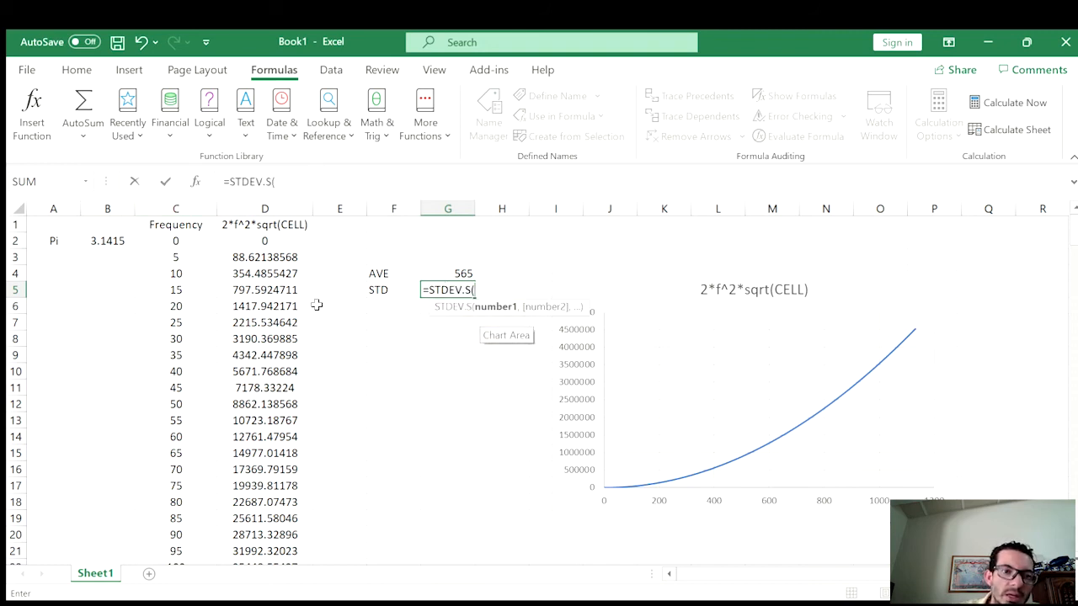
click(198, 203)
text())
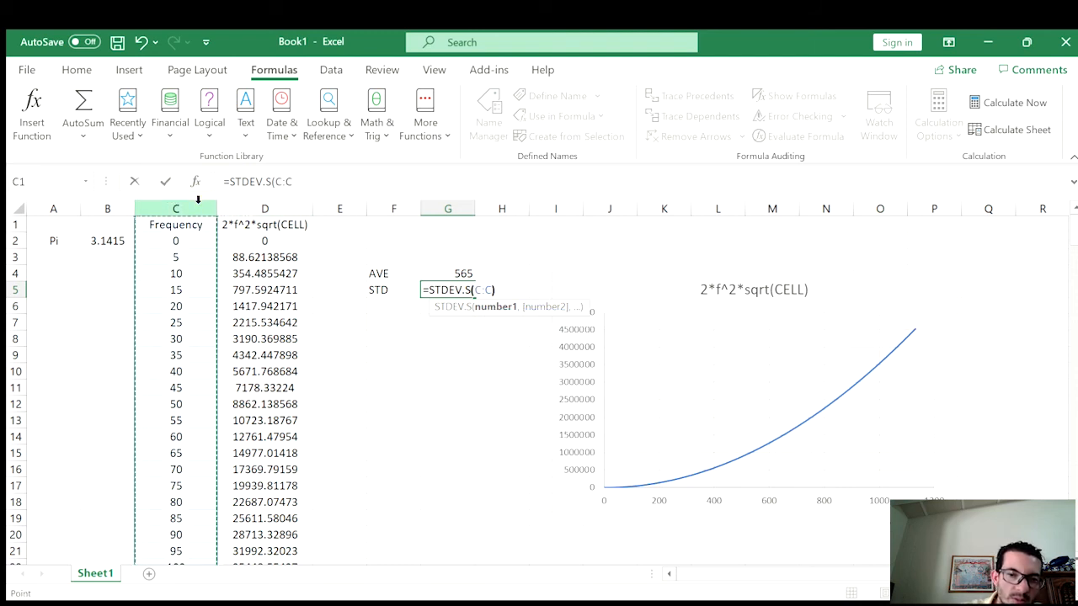
key(Return)
key(Up)
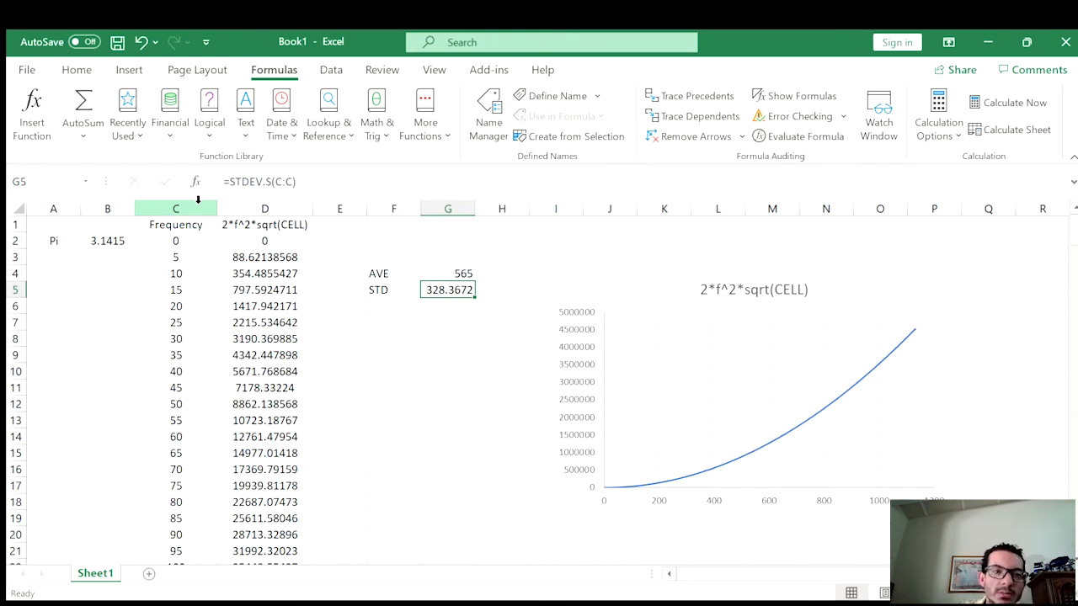
- Clear the AVE and STD labels and their formulas by deleting the contents of E3:H6
key(Left)
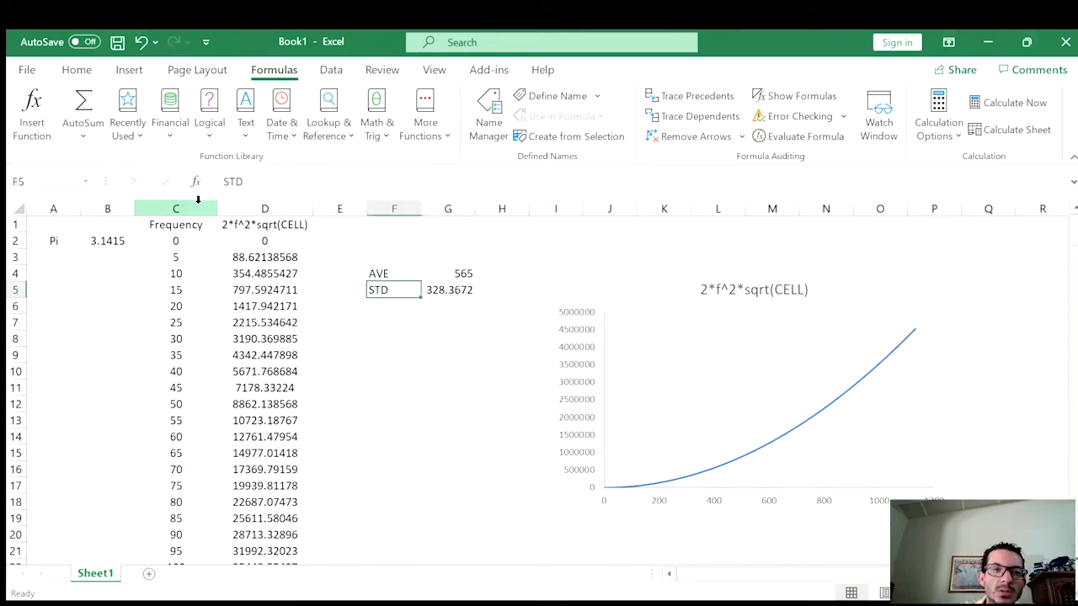
key(Left)
key(Up)
key(Up)
key(Right)
key(Right)
key(Left)
key(shift+Left)
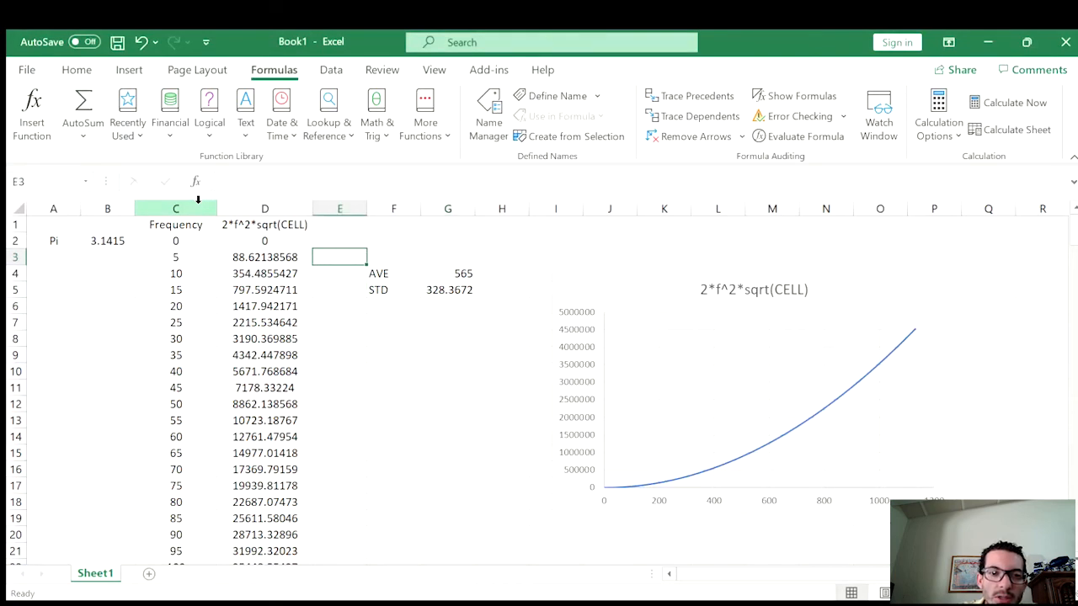
key(shift+Down)
key(shift+Down)
key(shift+Right)
key(shift+Right)
key(shift+Down)
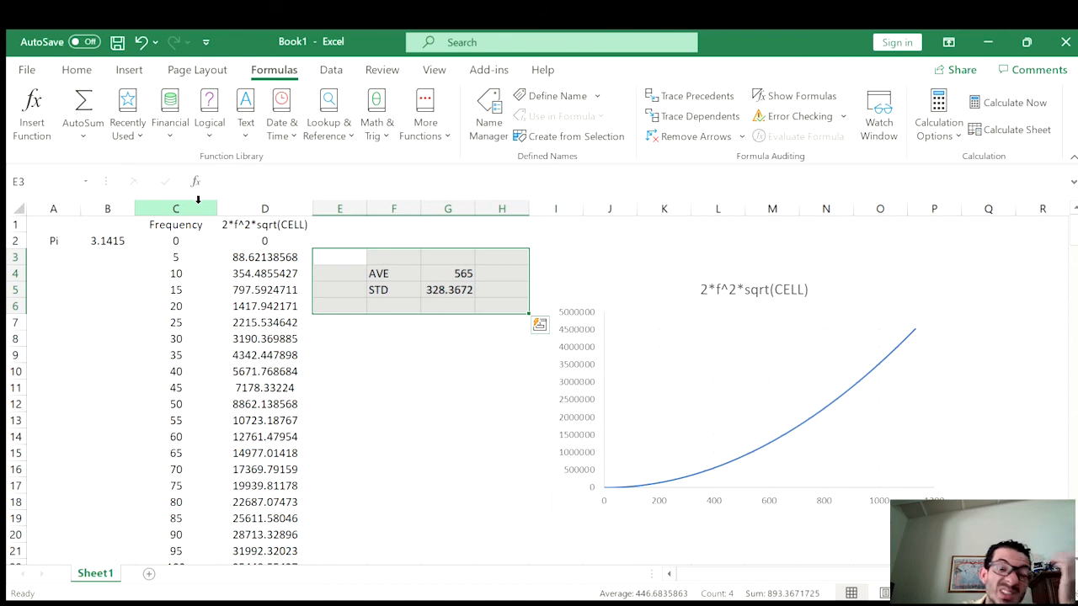
key(Delete)
key(Right)
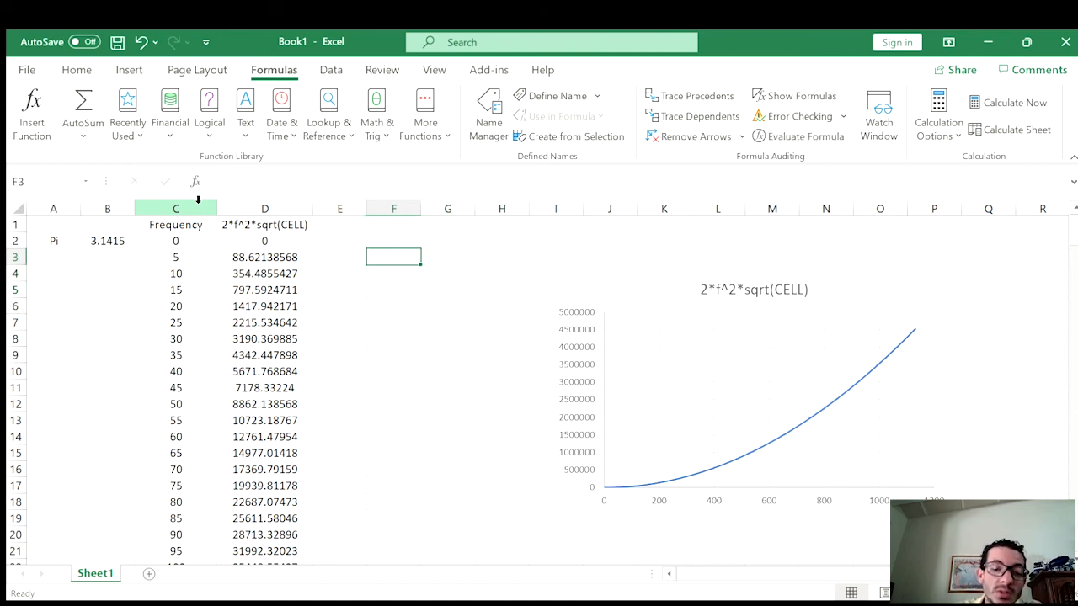
text(=sin)
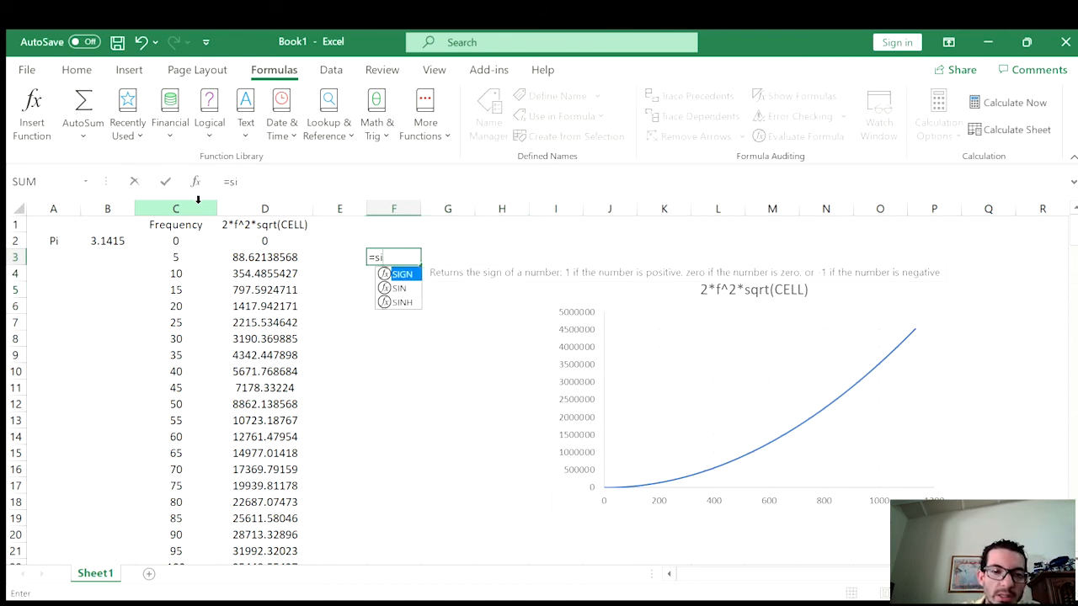
key(Down)
key(Down)
key(Down)
key(Down)
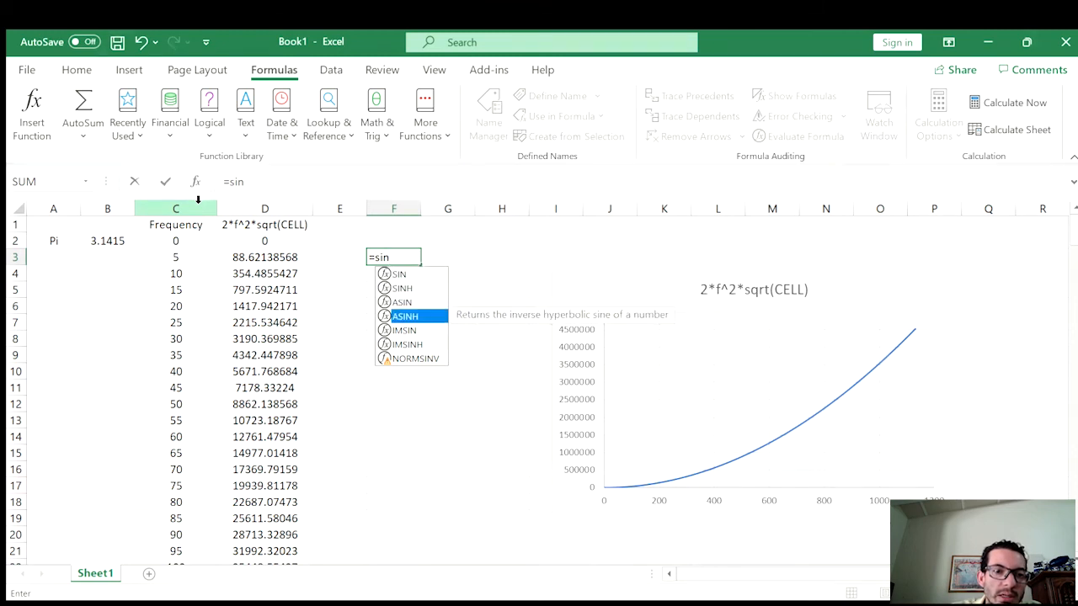
key(Up)
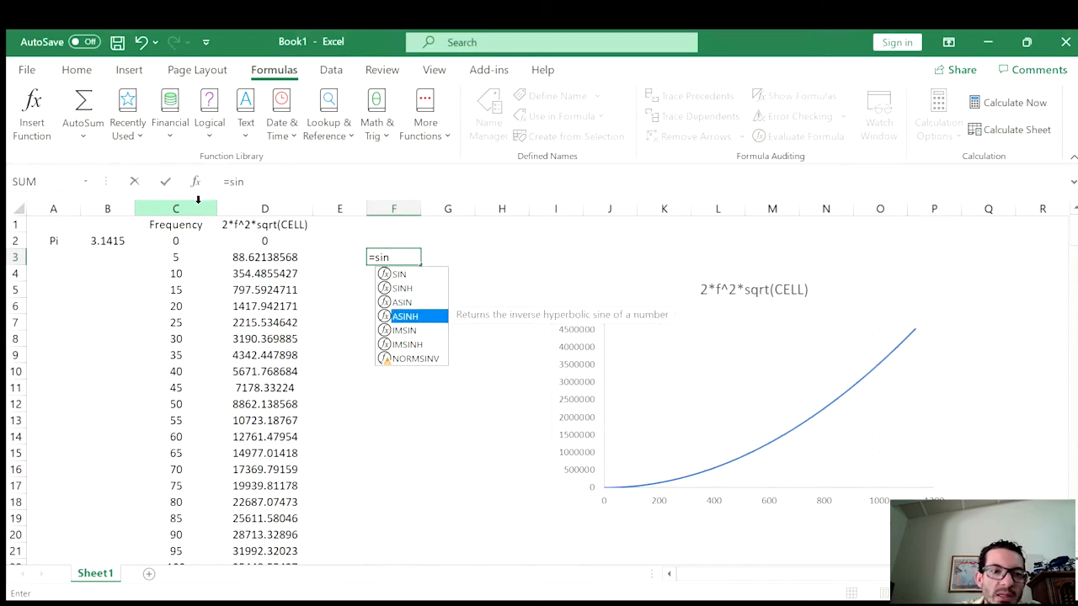
key(Escape)
key(BackSpace)
key(BackSpace)
key(BackSpace)
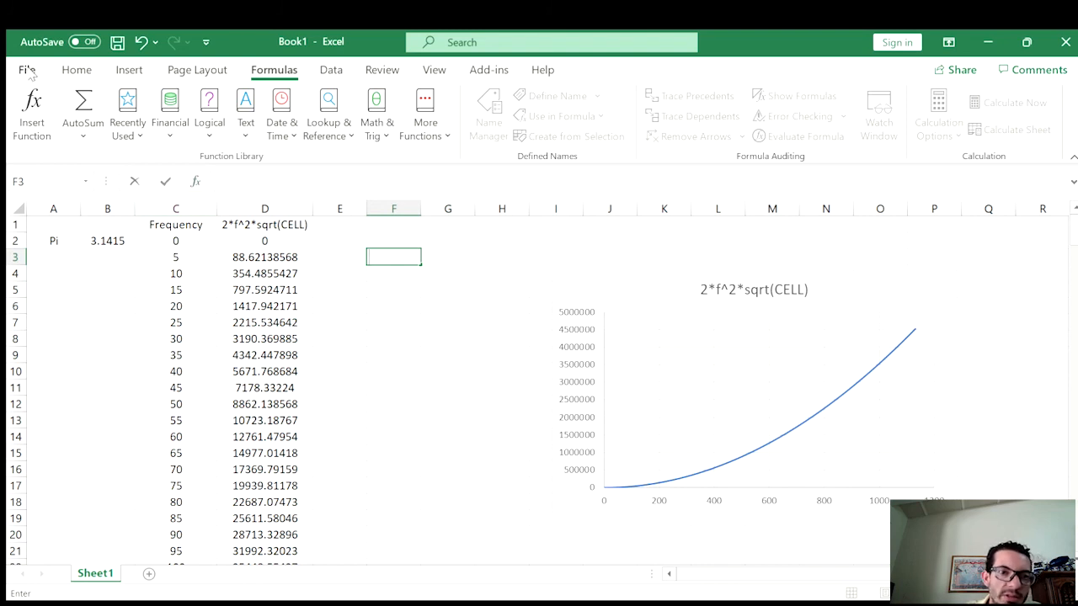
- Move the chart closer to the data table so that it starts at about column G, row 3
scroll(625, 345, down, 1)
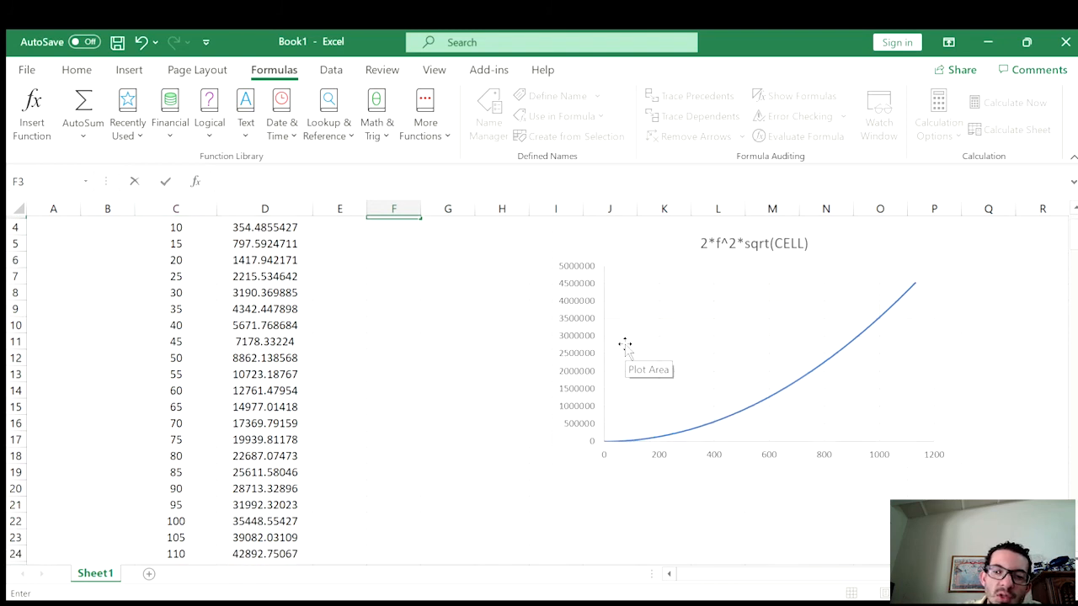
scroll(625, 345, up, 1)
drag(637, 295, 515, 266)
click(383, 332)
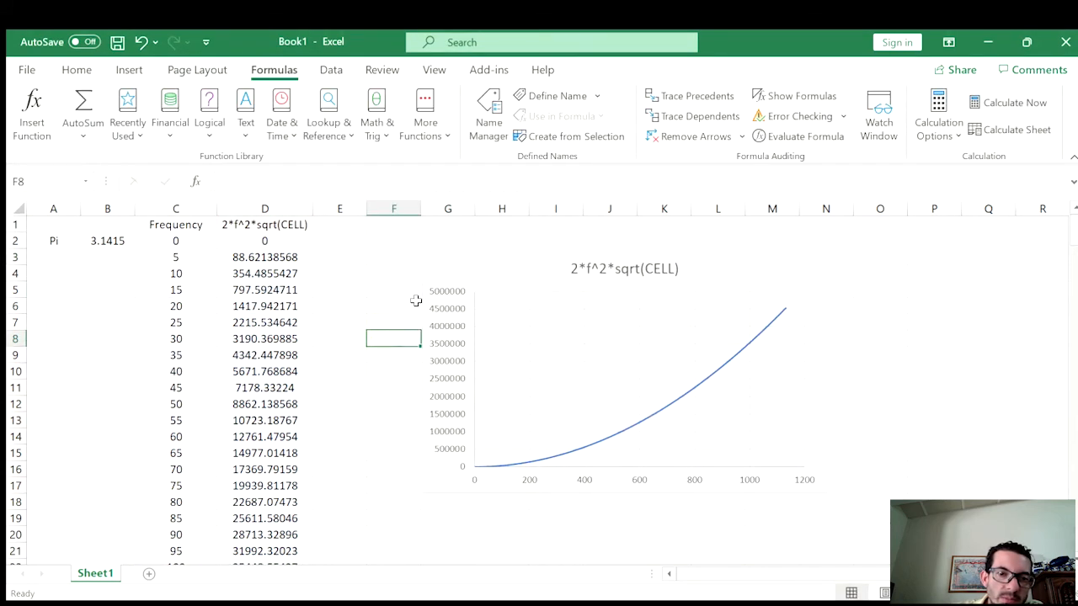
click(484, 273)
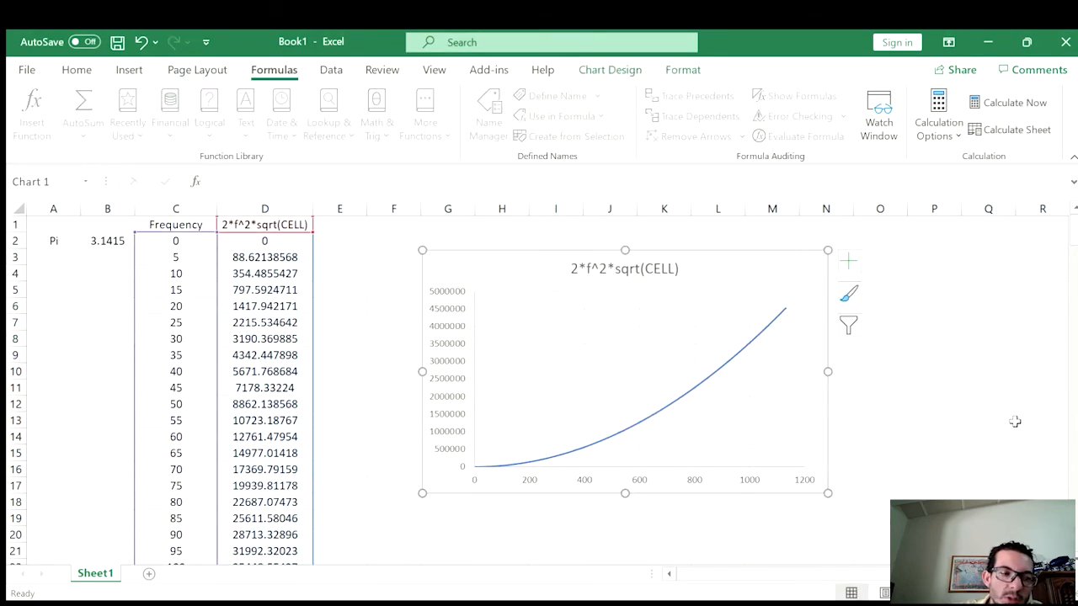
click(977, 434)
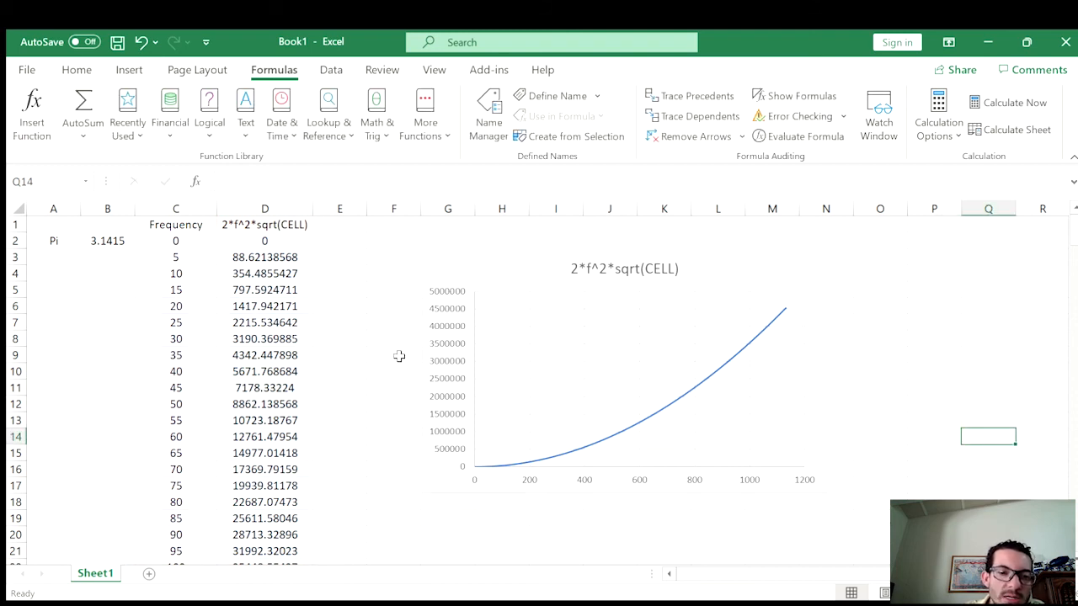
- Move the chart to its own new chart sheet named WvsF
click(494, 265)
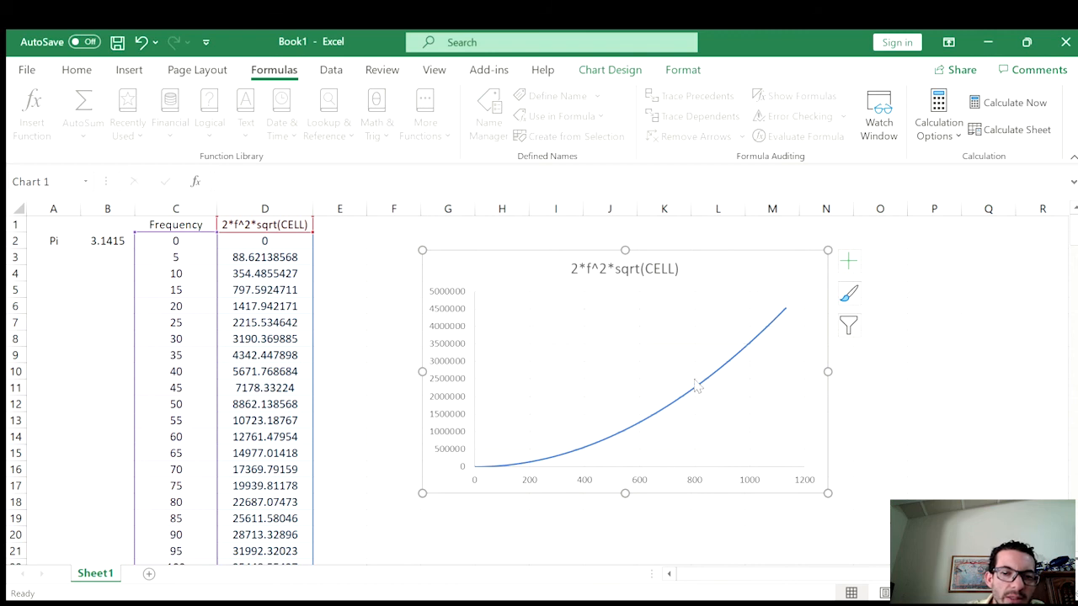
right_click(491, 271)
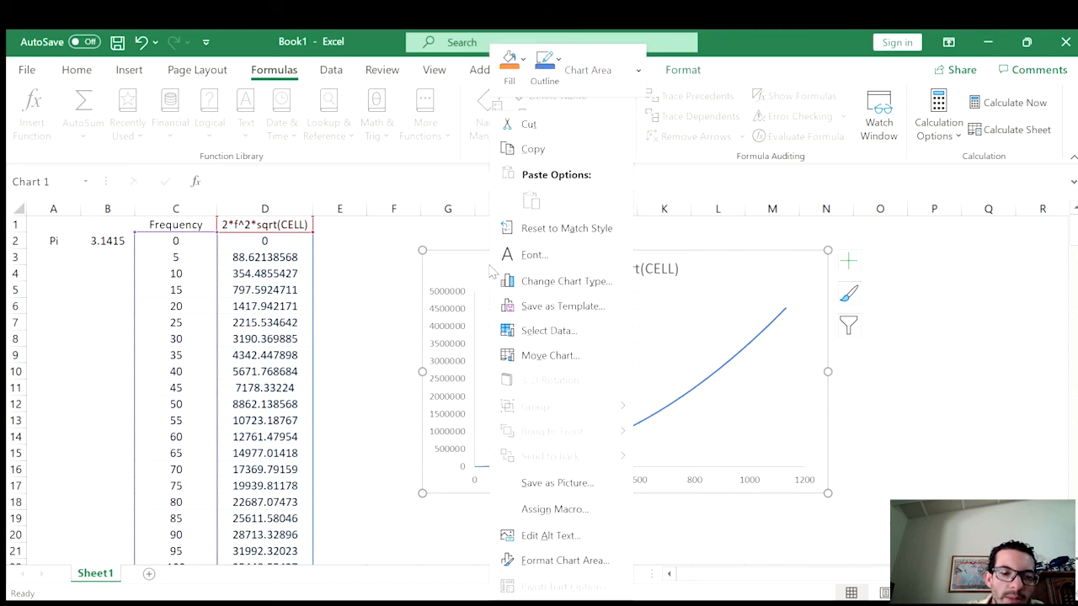
click(572, 356)
click(486, 329)
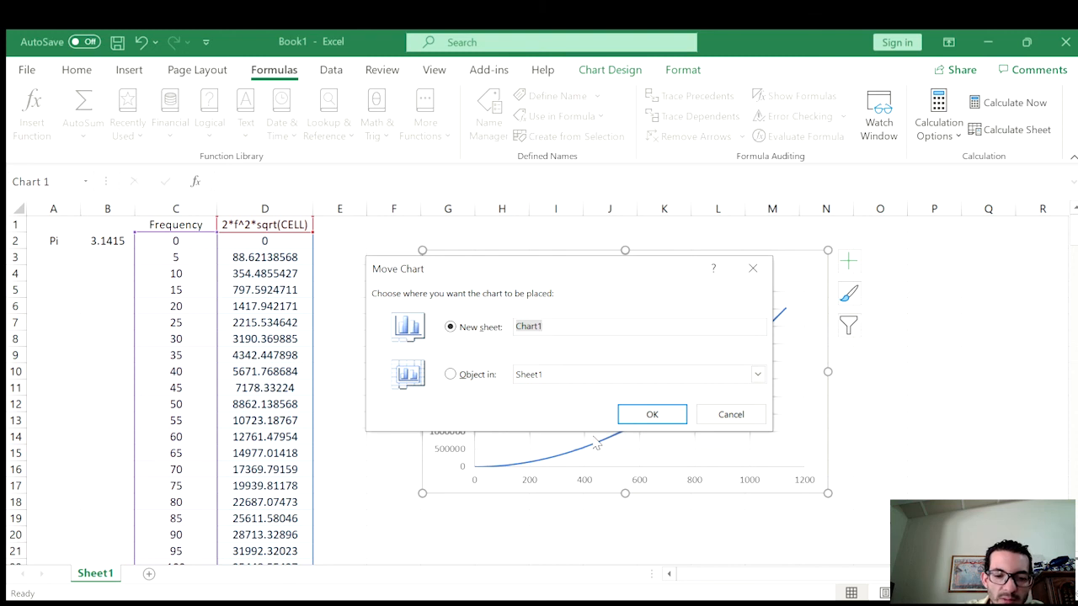
text(WvsF)
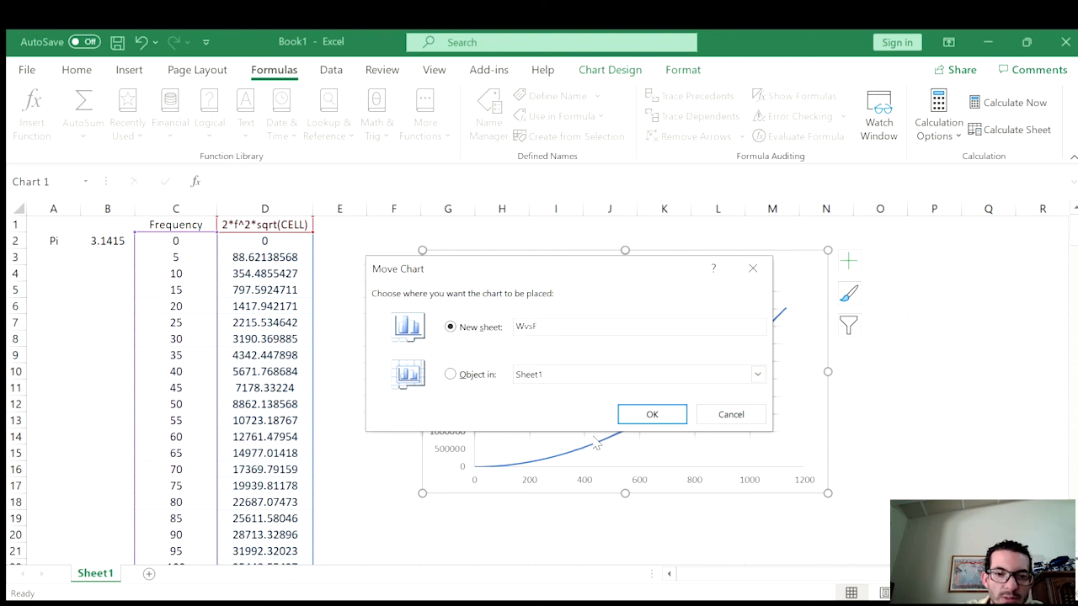
key(Return)
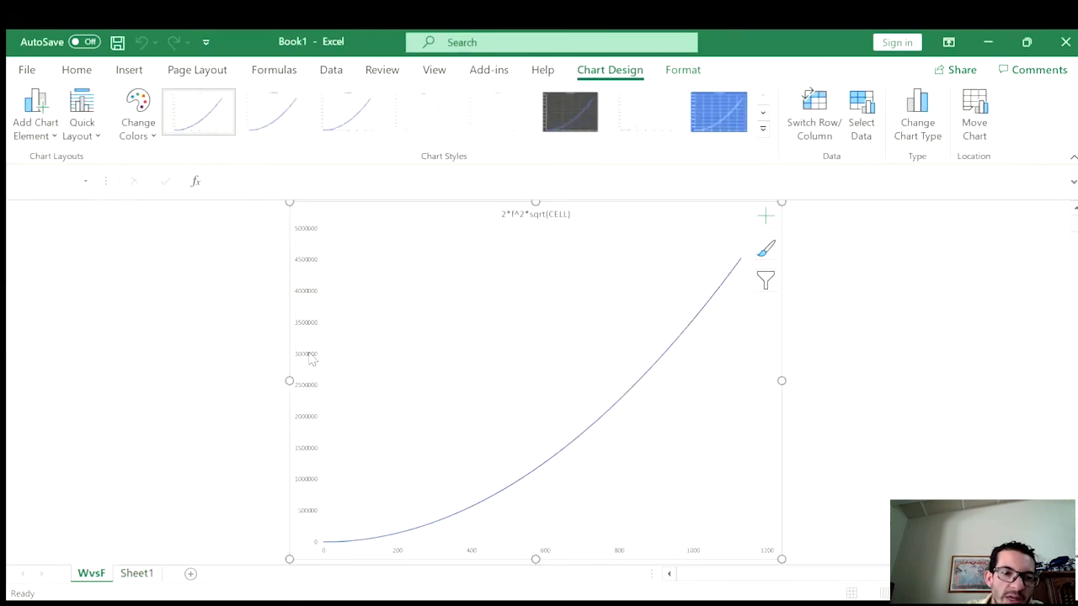
- Format the chart's vertical axis labels in bold with a font size of 14
click(303, 357)
click(698, 553)
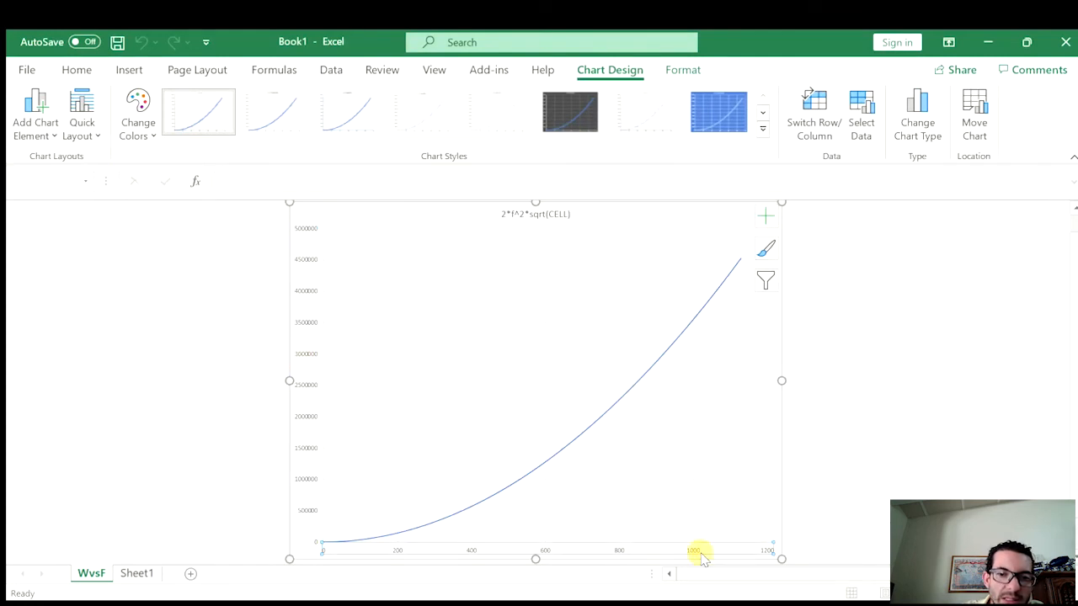
click(308, 325)
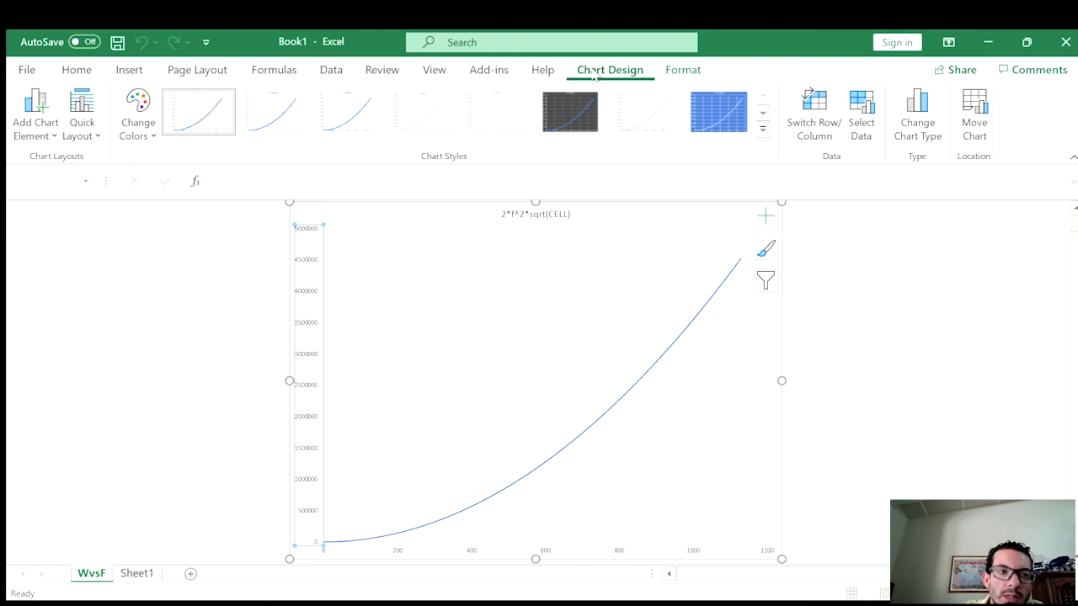
click(74, 70)
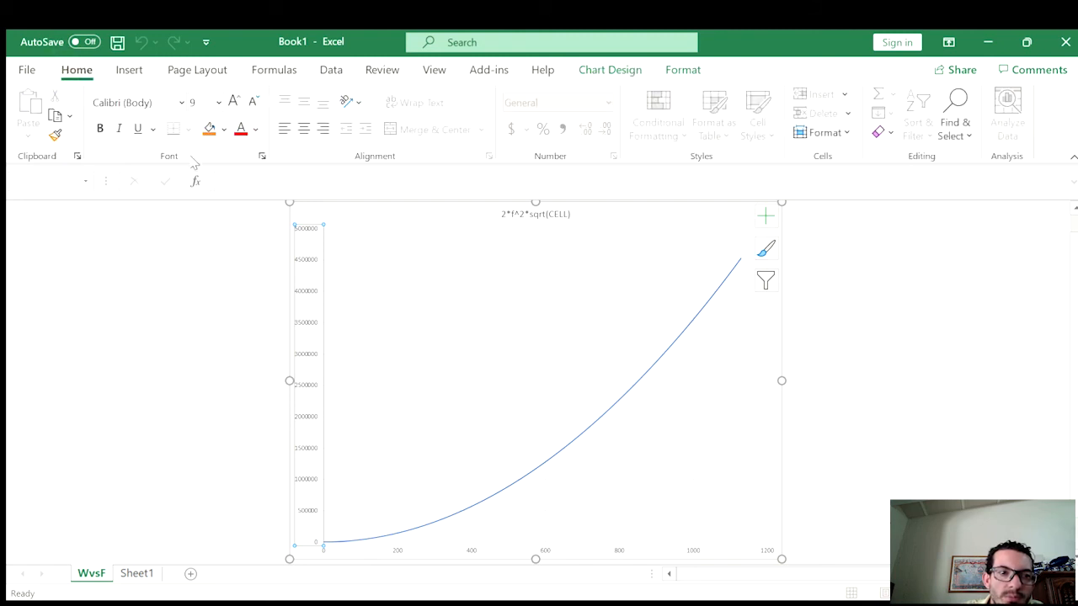
click(218, 102)
click(209, 232)
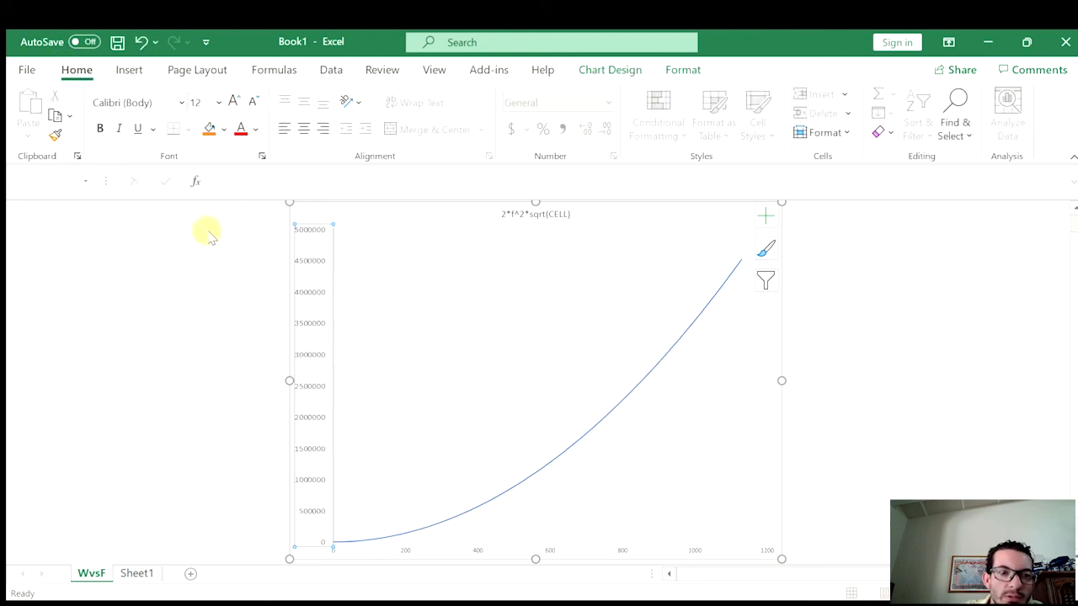
click(100, 131)
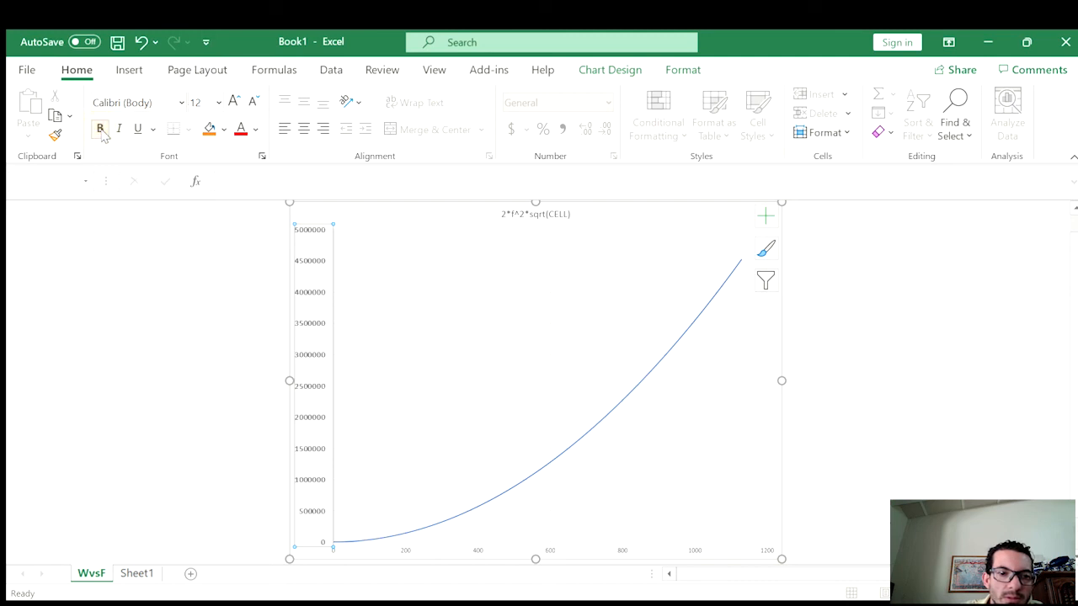
click(219, 102)
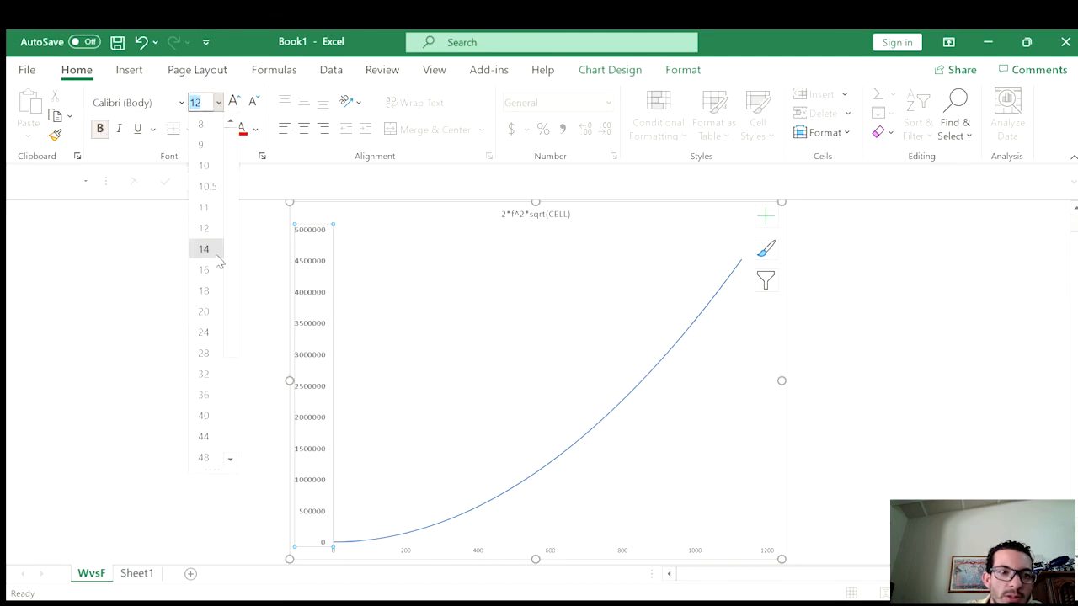
click(210, 250)
- Format the chart's horizontal axis labels in bold with a font size of 14
click(100, 133)
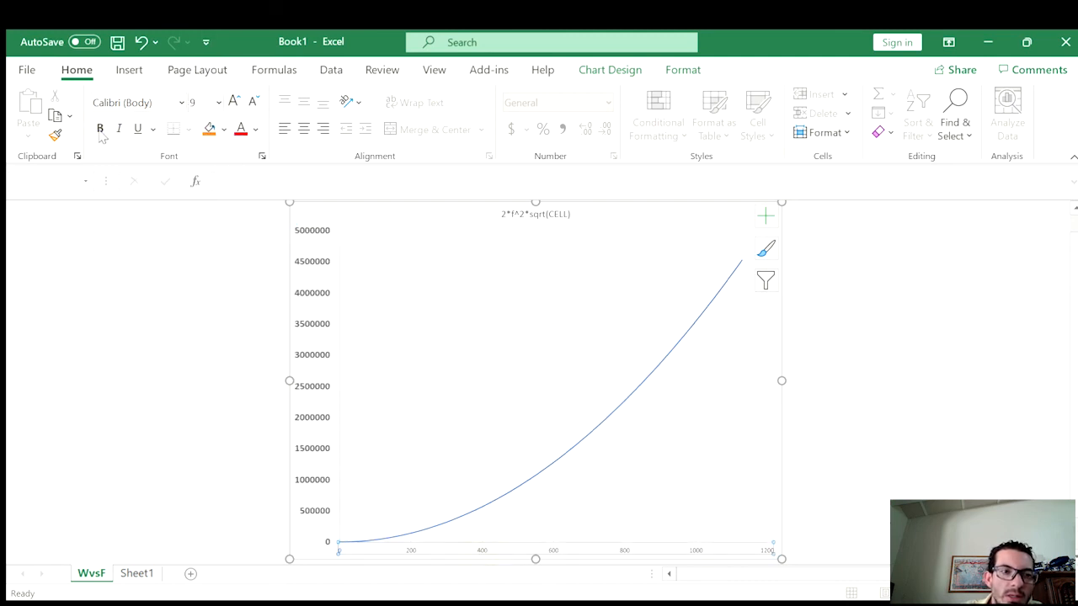
click(100, 130)
click(218, 102)
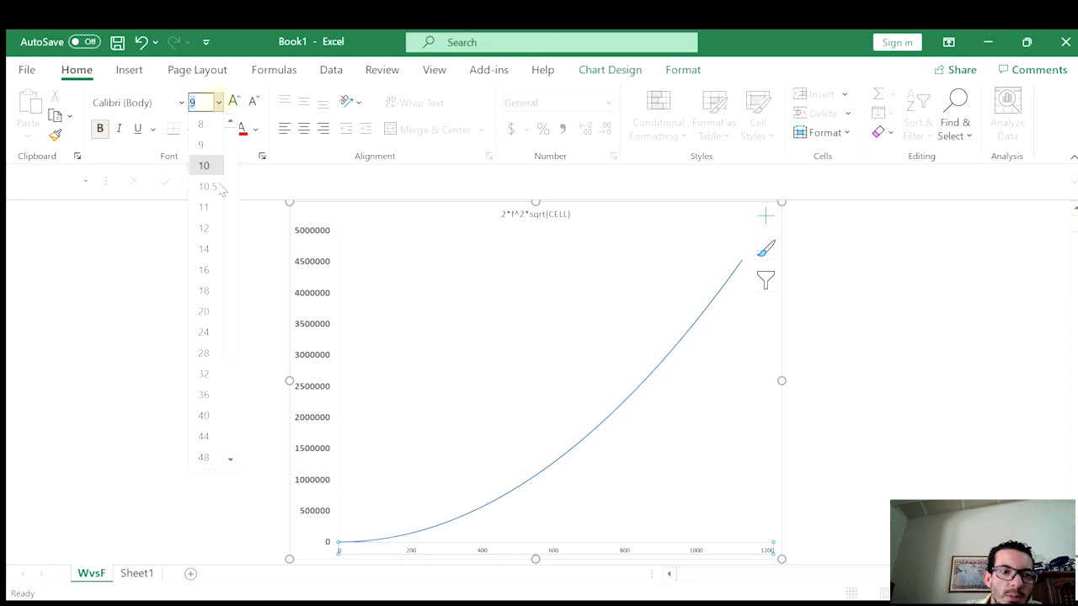
click(217, 251)
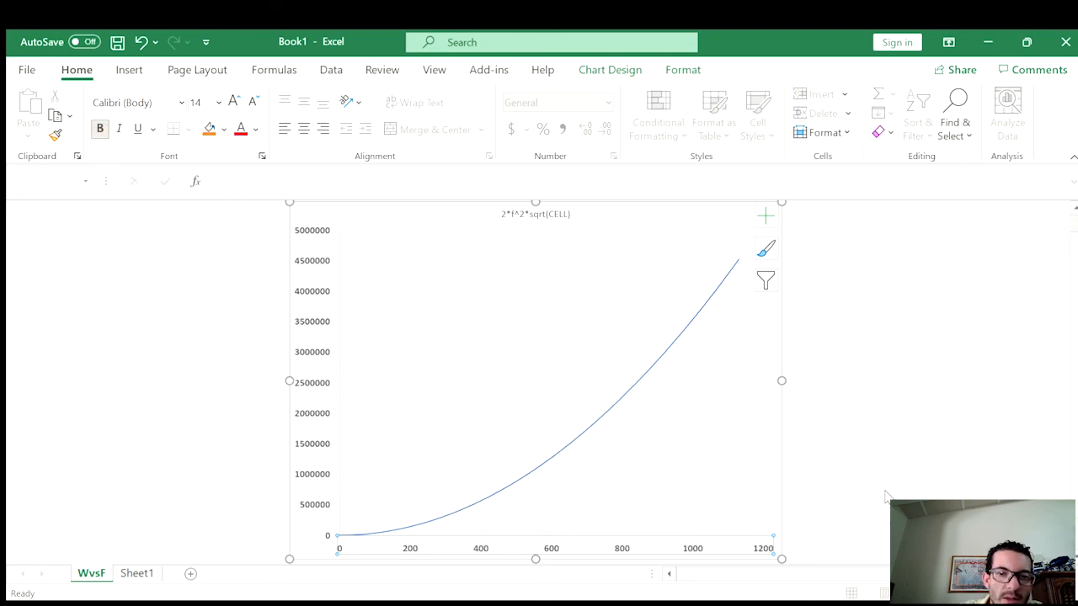
- Replace the chart title text with "Omega vs Frecuency"
scroll(887, 495, up, 1)
click(549, 238)
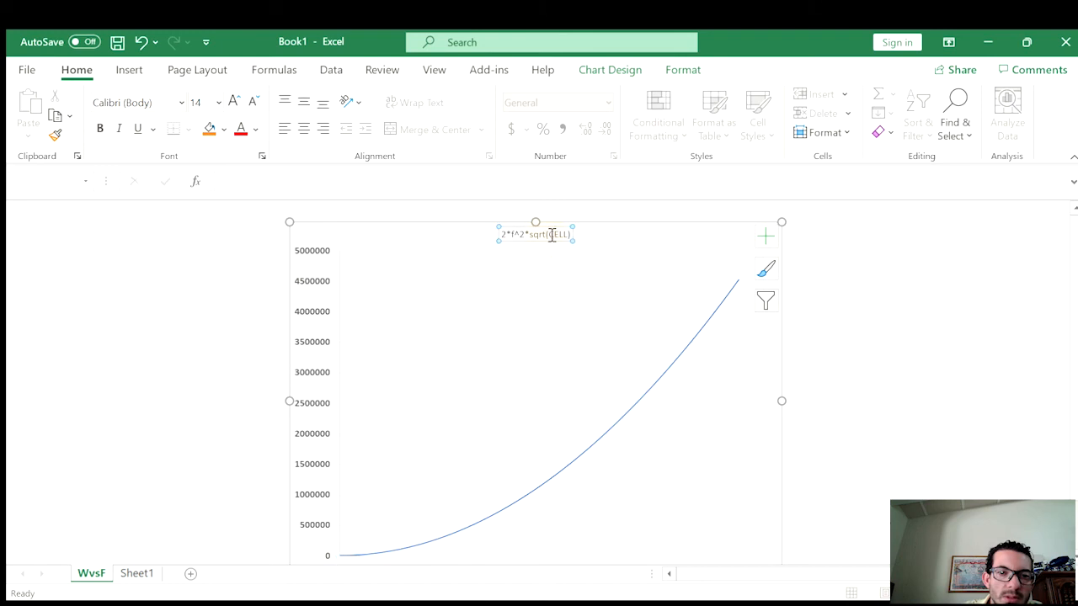
click(551, 234)
triple_click(552, 234)
text(O)
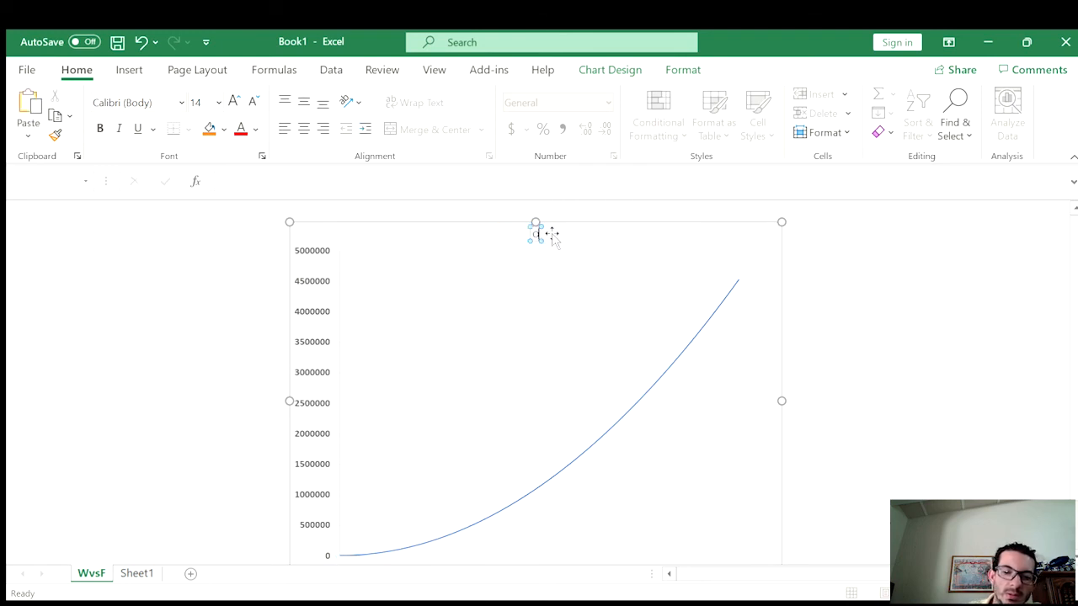
text(mega vs Fre)
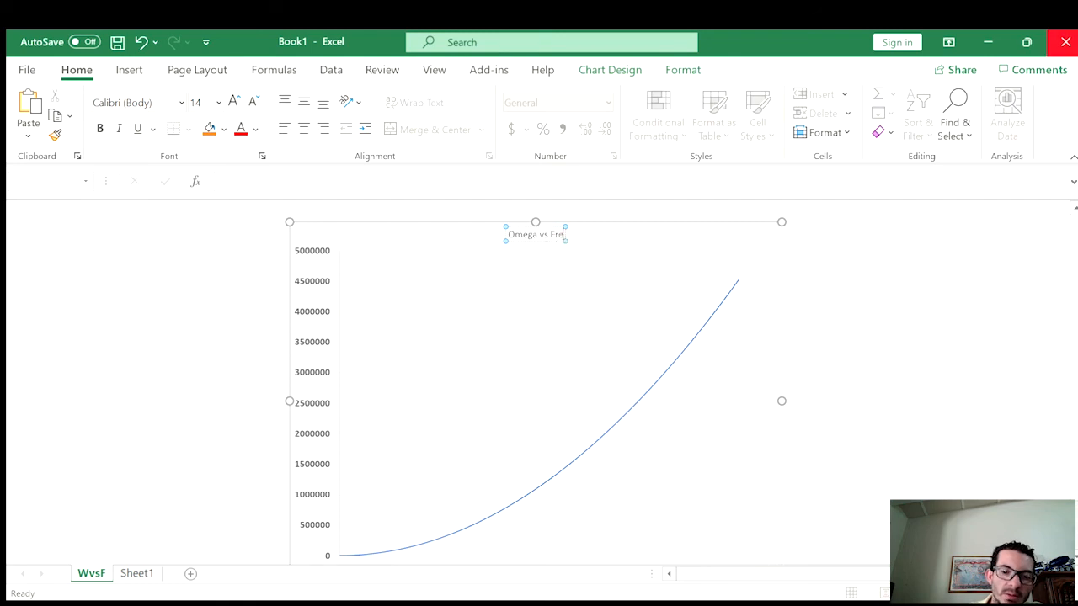
text(quency)
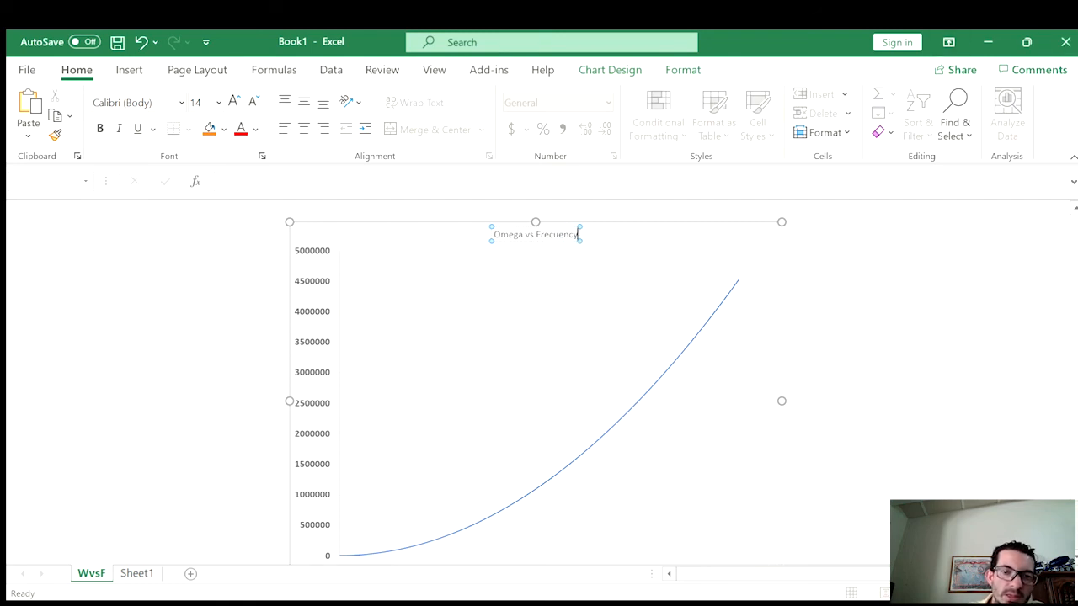
- Format the whole chart title in bold with a font size of 20
key(ctrl+a)
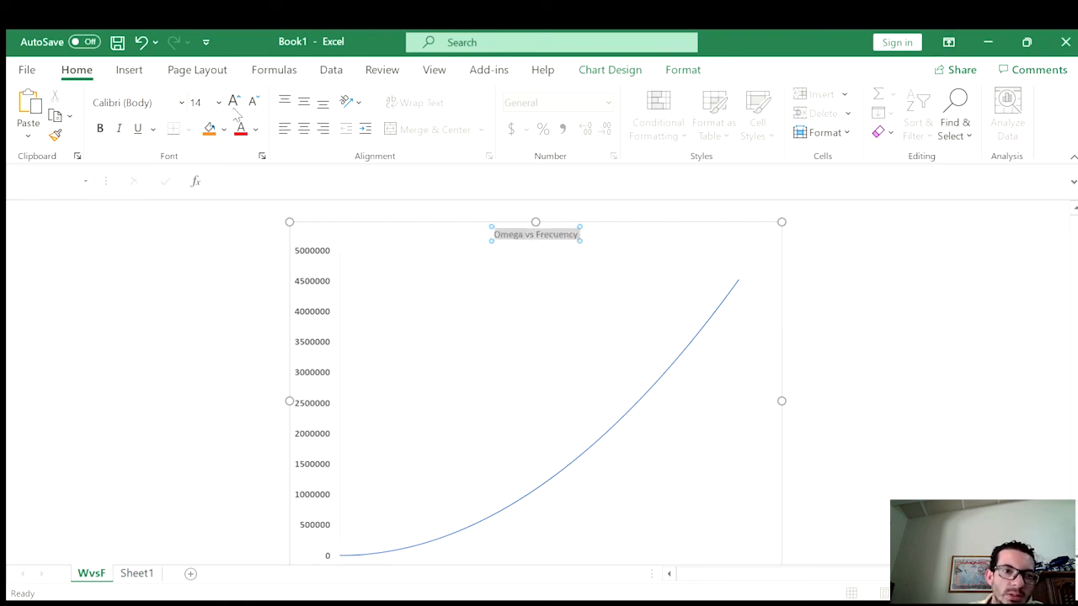
click(99, 128)
click(234, 101)
click(233, 101)
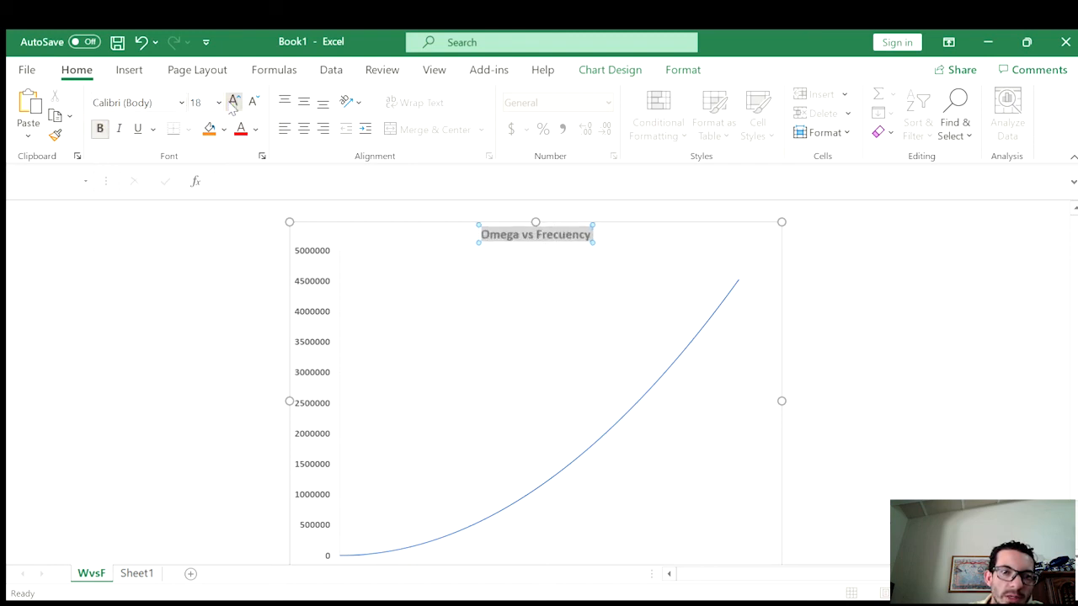
click(233, 101)
click(845, 333)
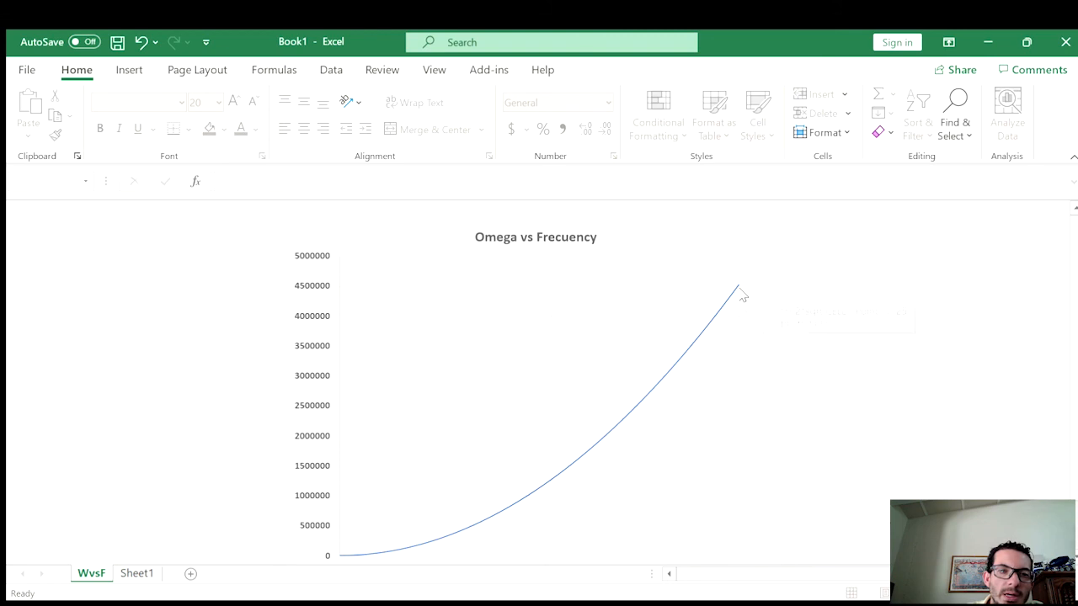
- Add a primary horizontal axis title to the chart and name it "Frecuency"
click(376, 385)
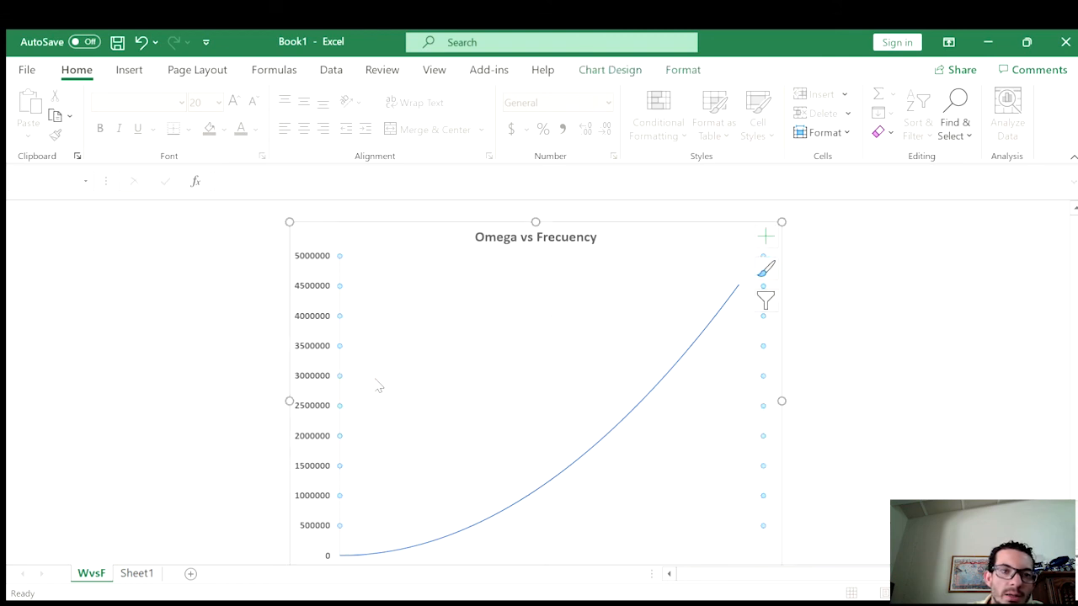
click(619, 73)
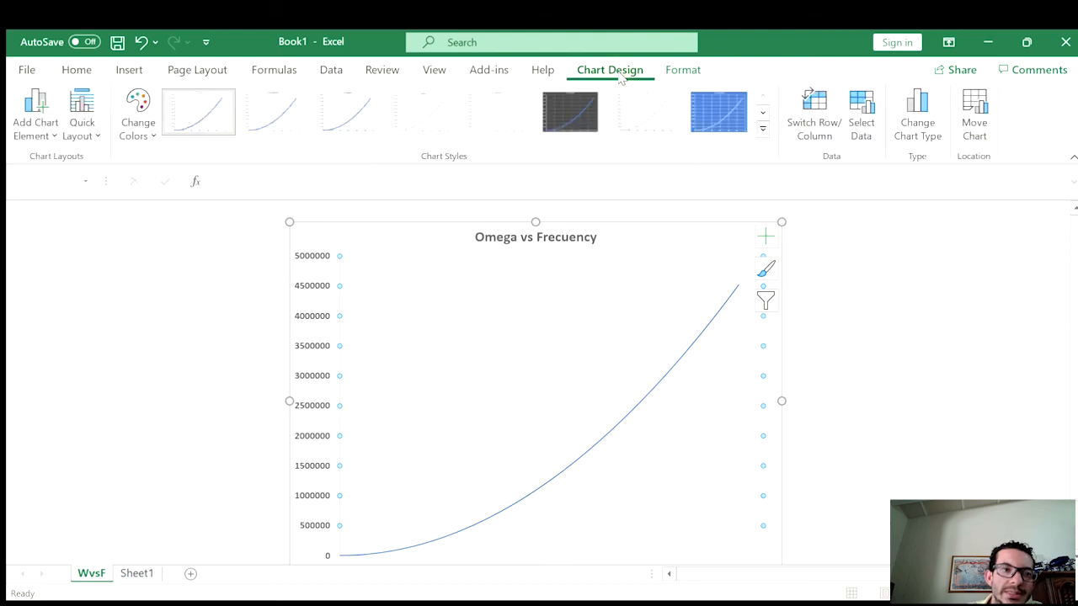
click(37, 122)
click(81, 128)
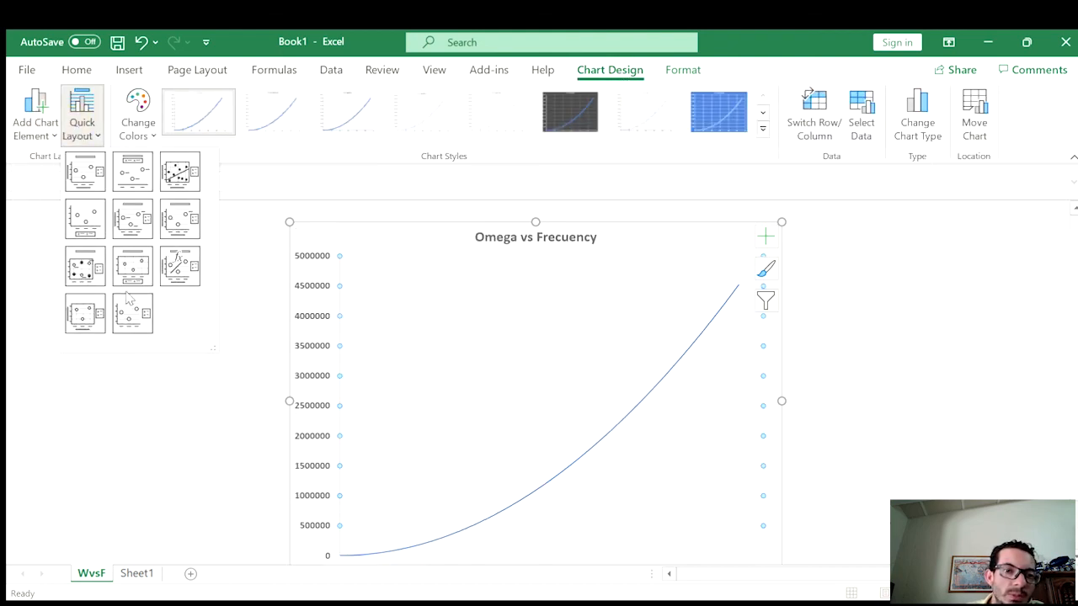
click(39, 106)
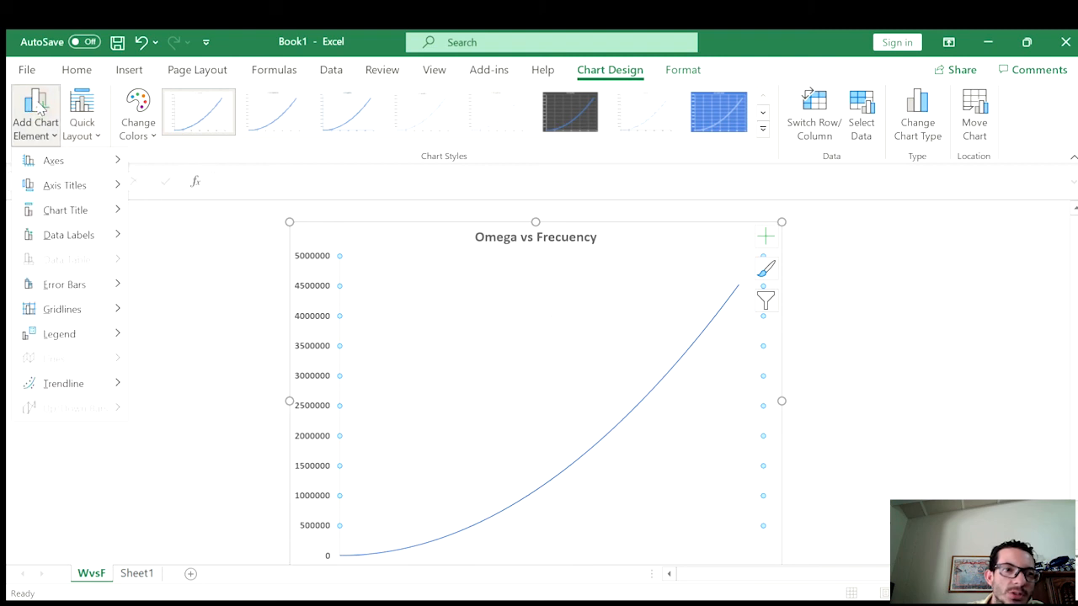
mouse_move(75, 170)
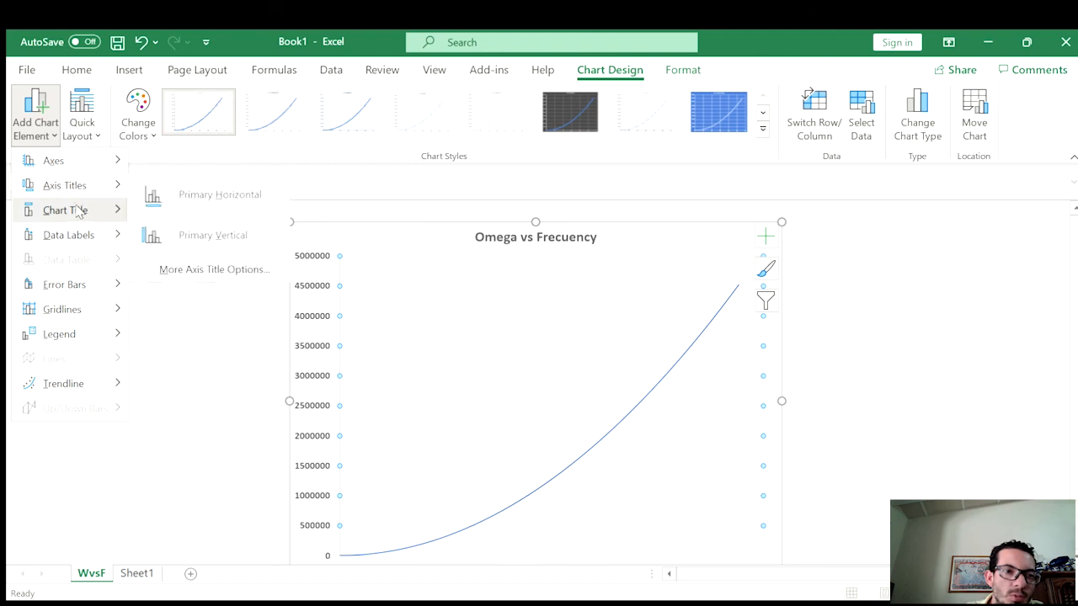
mouse_move(82, 227)
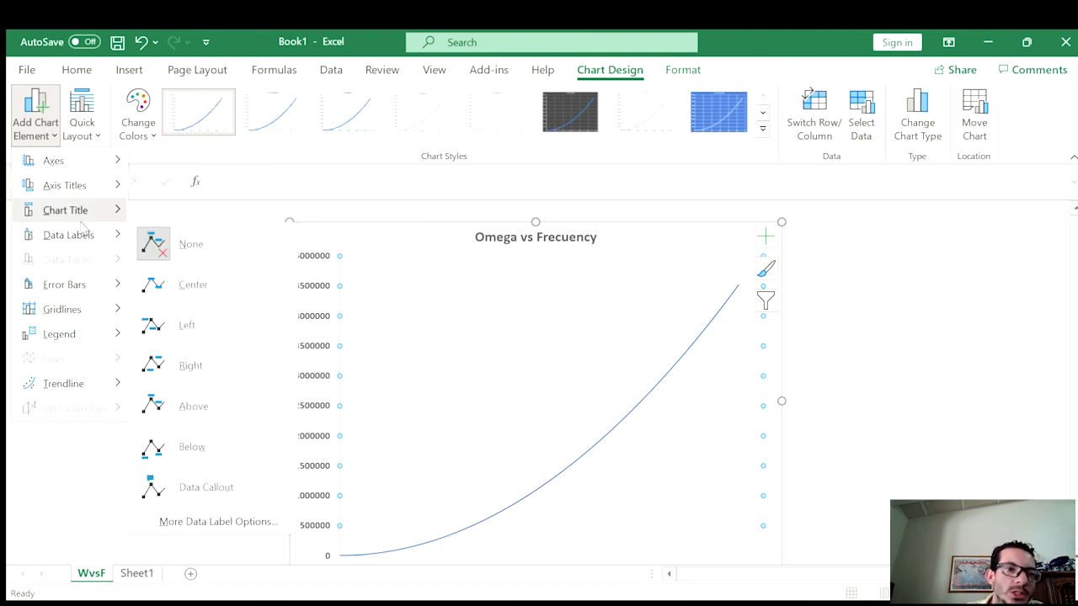
mouse_move(91, 192)
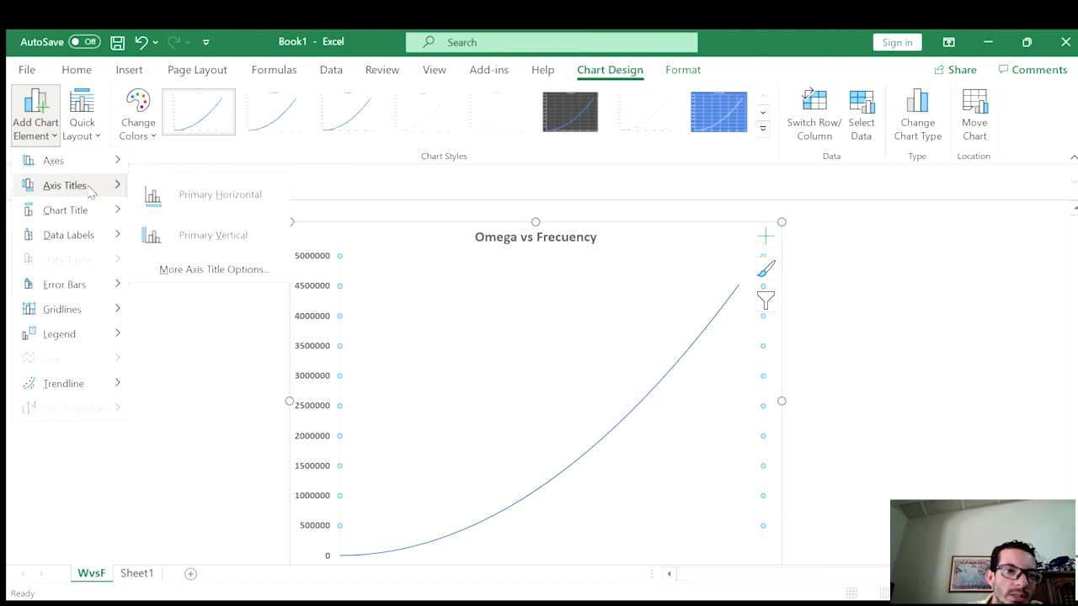
click(221, 202)
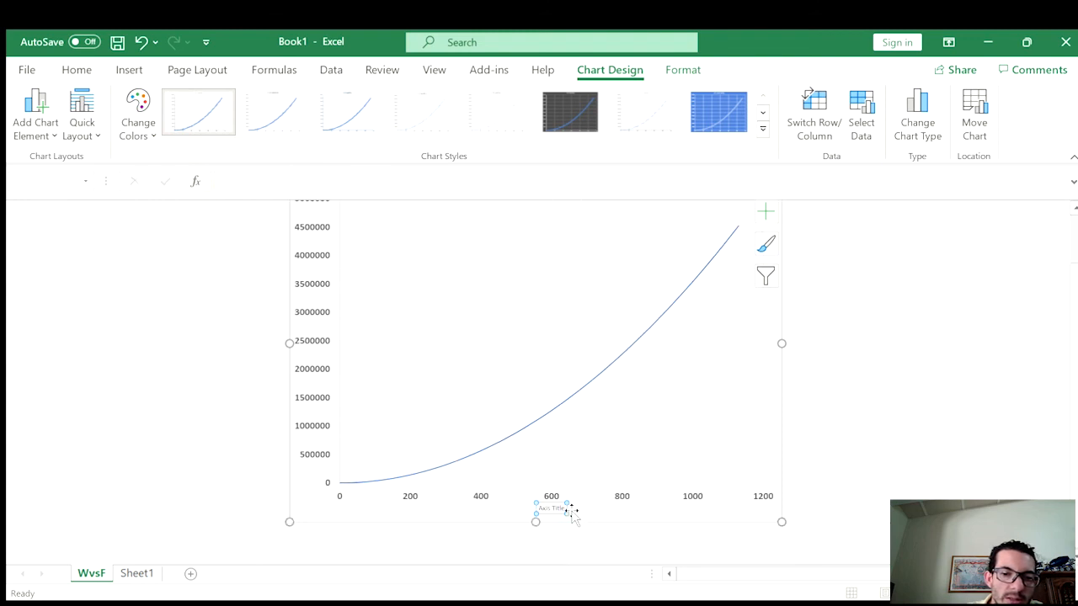
drag(566, 508, 538, 509)
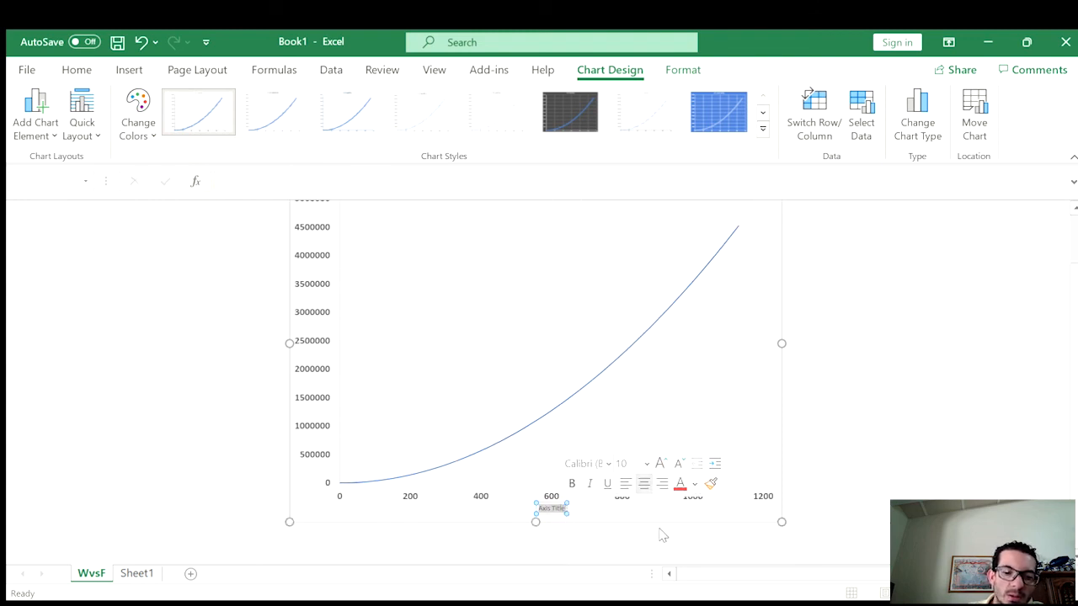
text(Frequency)
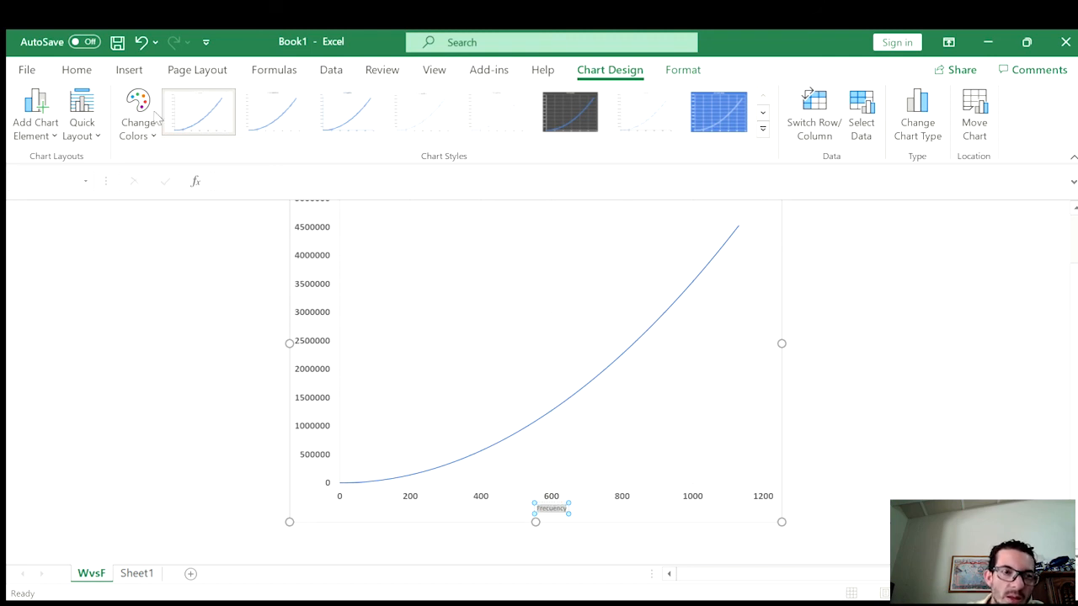
- Format the horizontal axis title in bold with a font size of 18
click(80, 73)
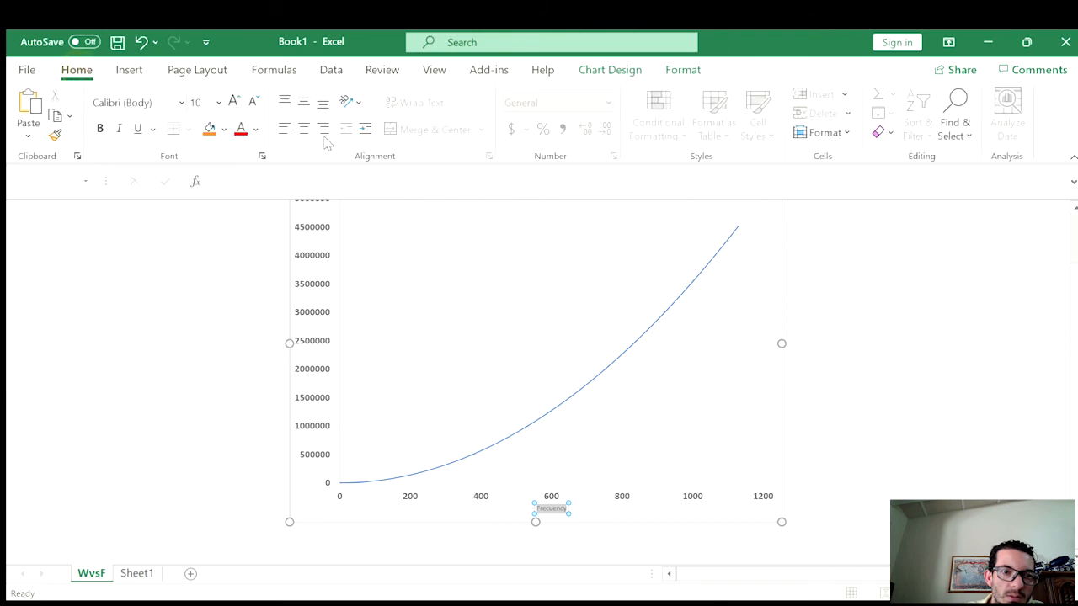
click(235, 101)
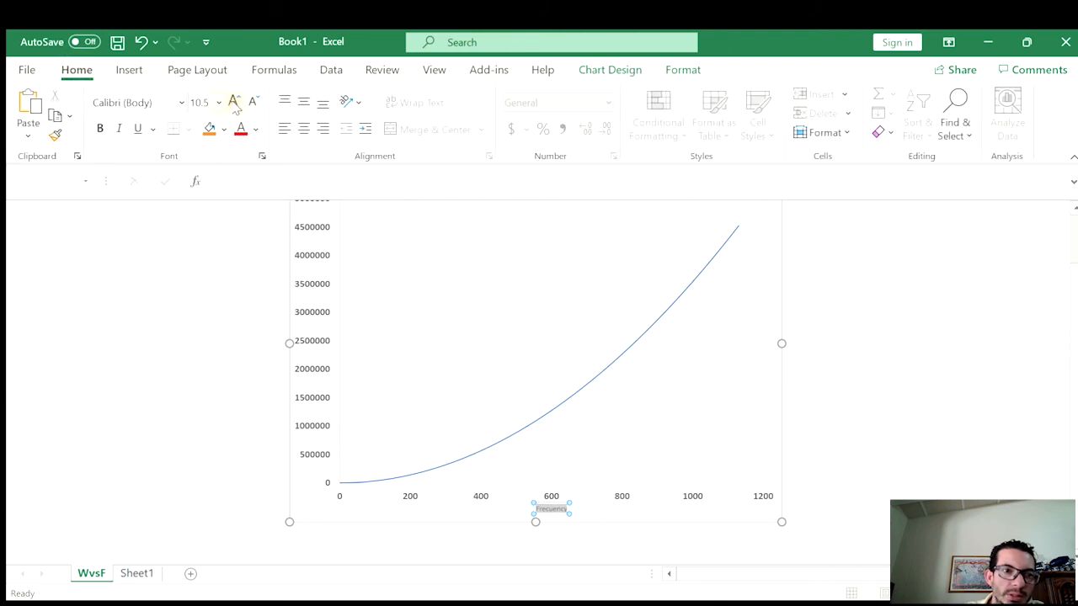
click(235, 102)
click(235, 102)
click(235, 102)
click(235, 101)
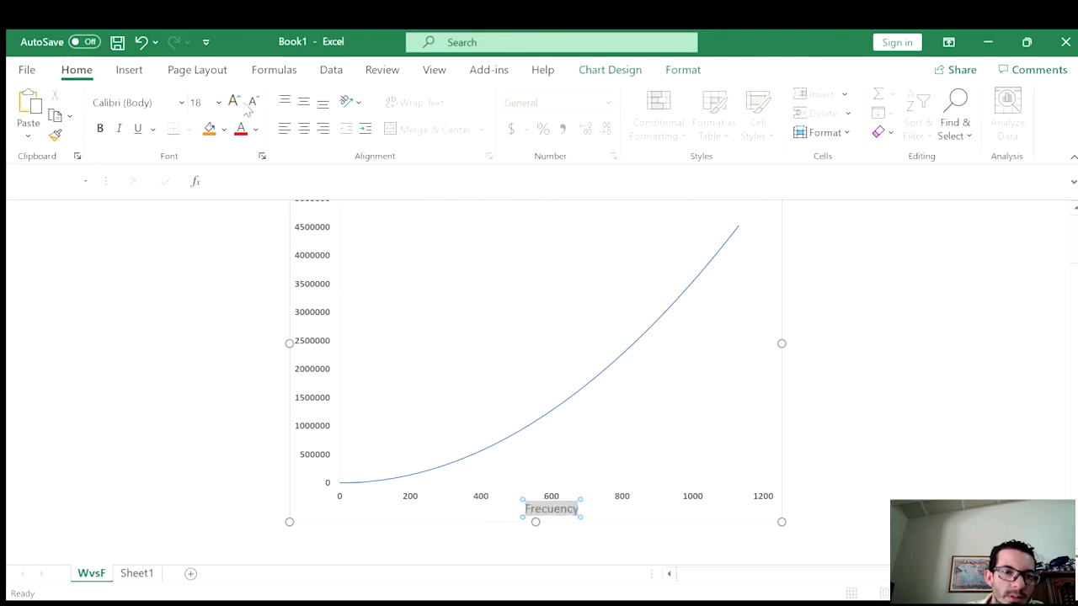
click(100, 129)
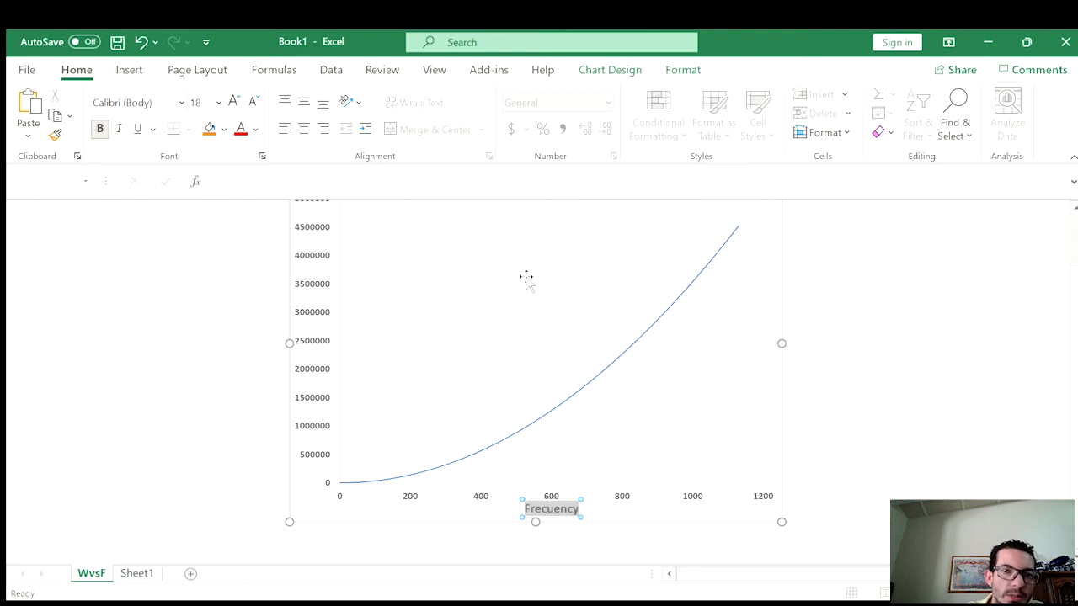
- Add a primary vertical axis title to the chart and name it "Omega"
click(526, 327)
click(611, 70)
click(82, 118)
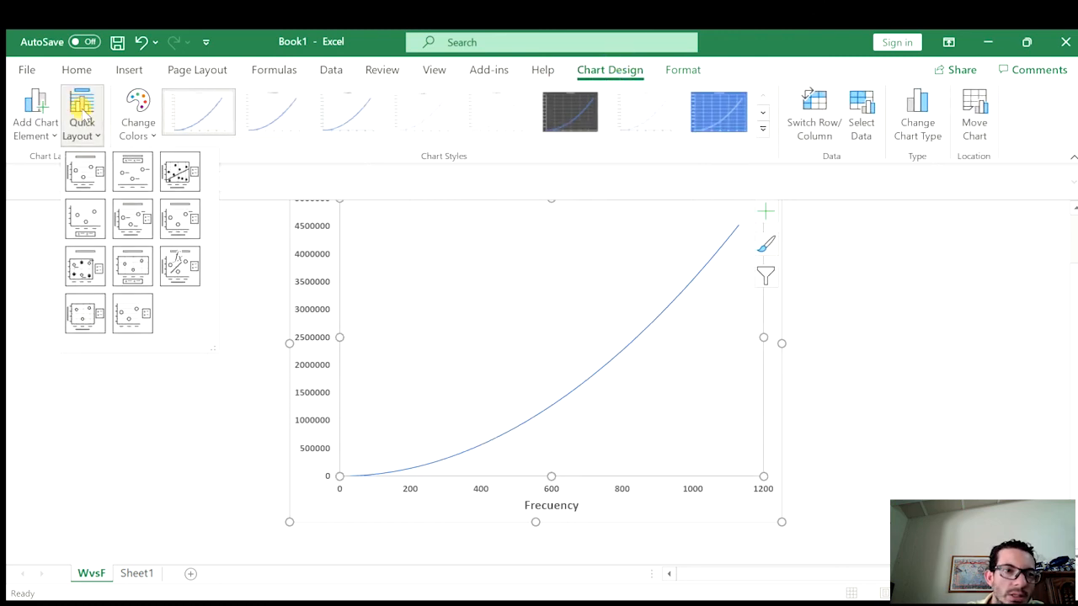
click(36, 114)
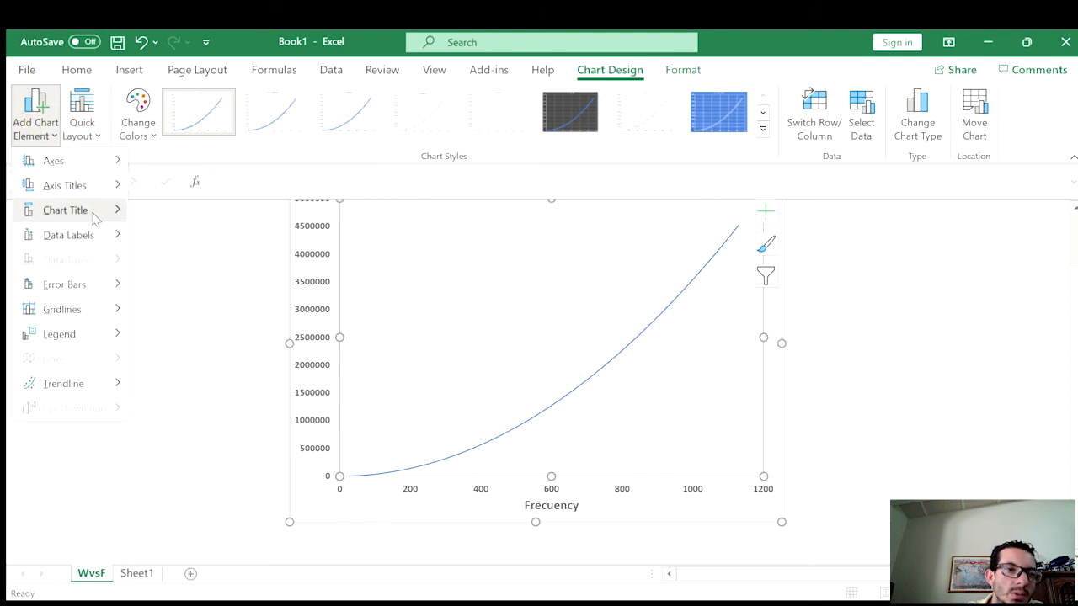
mouse_move(91, 185)
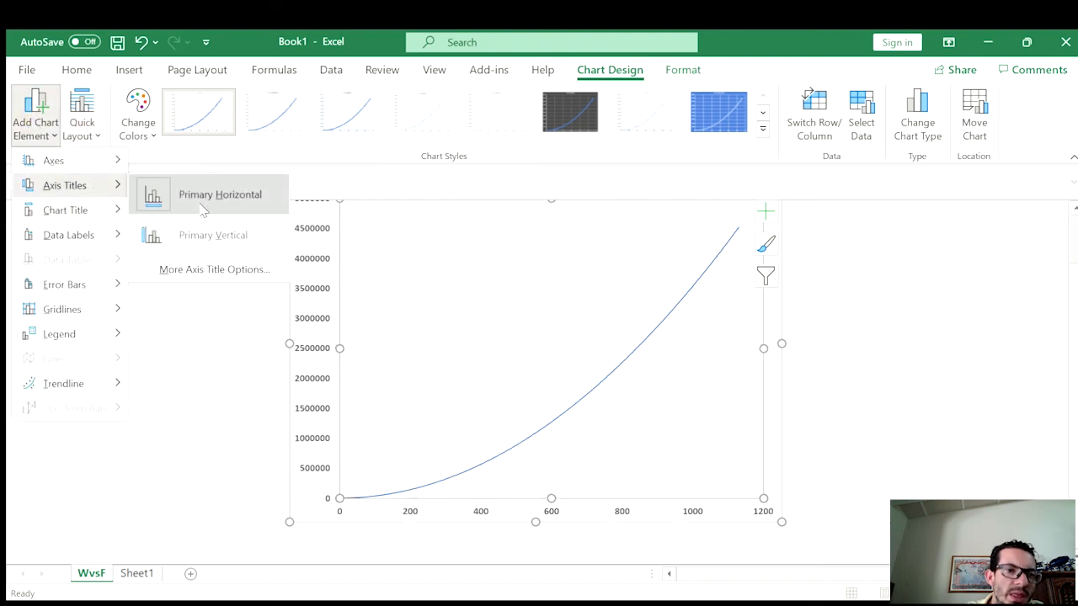
click(211, 234)
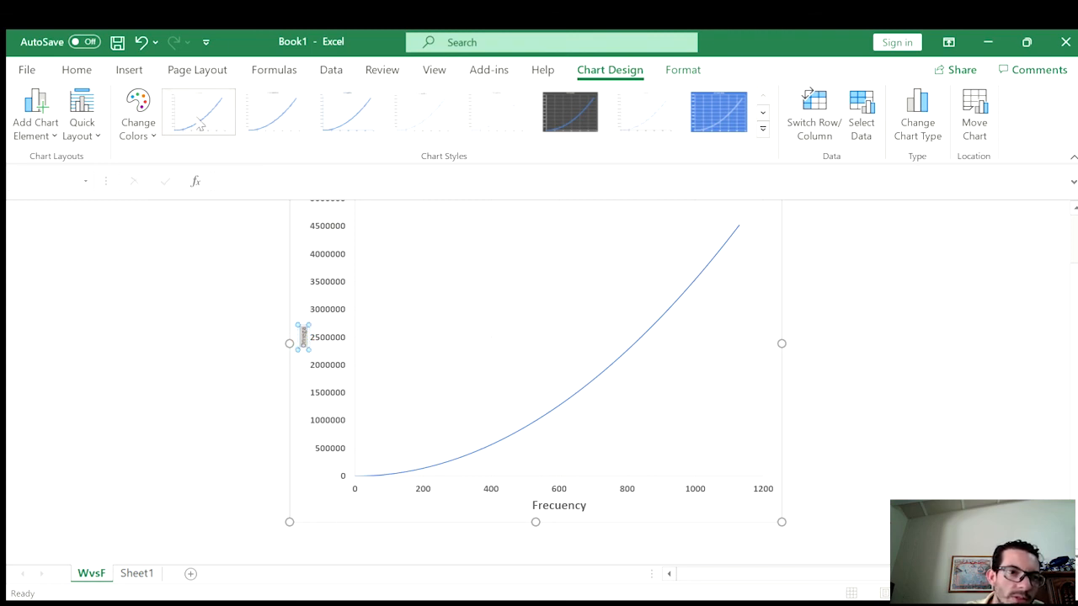
- Enlarge the vertical axis title to a font size of 18
click(91, 73)
click(235, 101)
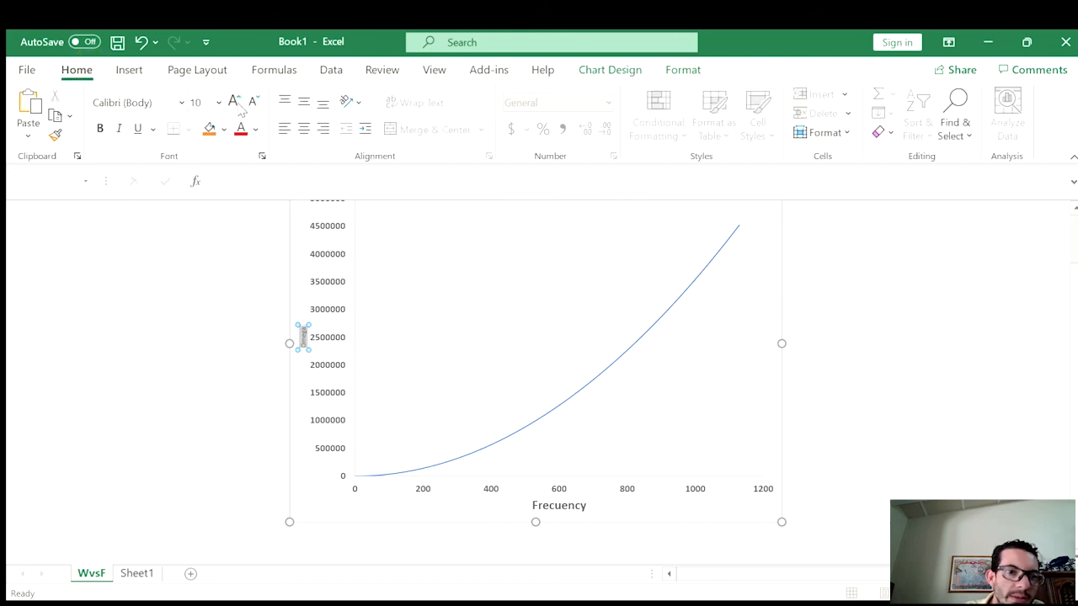
click(234, 101)
click(234, 101)
click(234, 101)
click(234, 101)
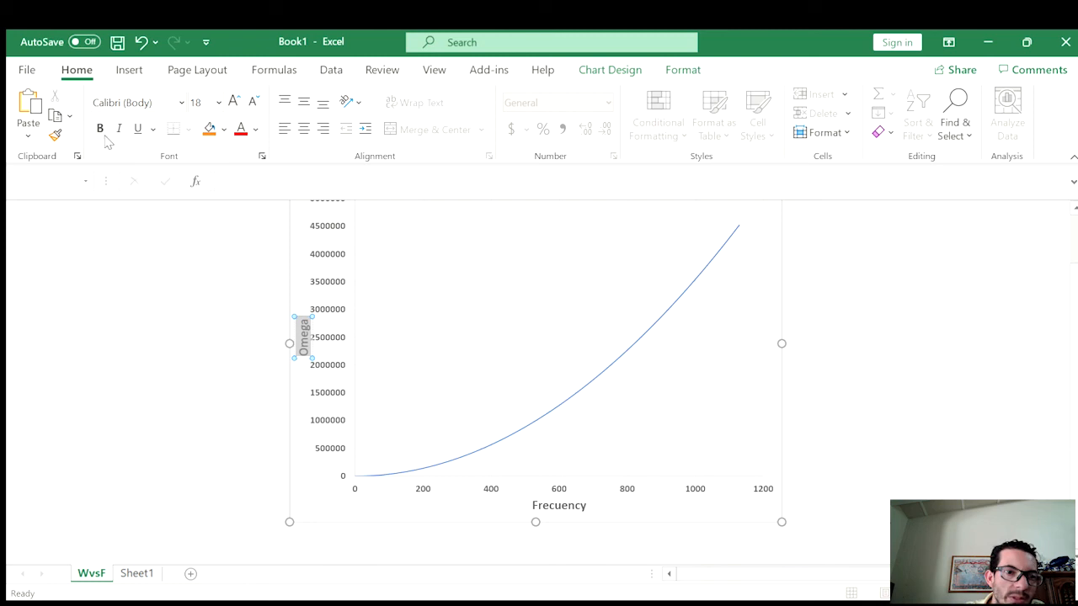
click(92, 284)
- Check the chart with its titles and return to the data table on Sheet1
scroll(284, 378, up, 1)
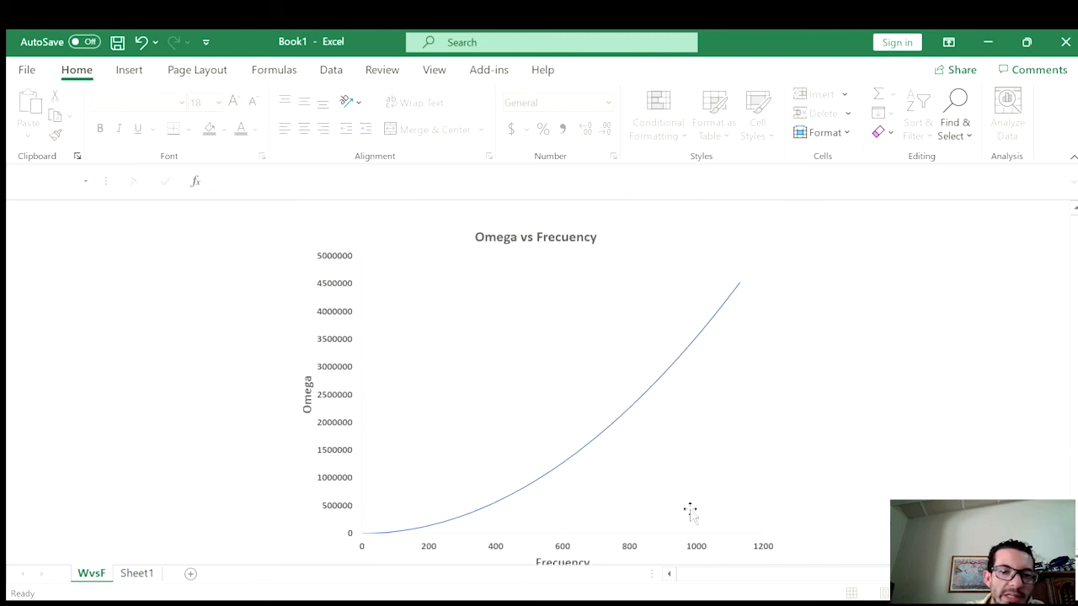
scroll(691, 388, down, 1)
scroll(194, 414, up, 1)
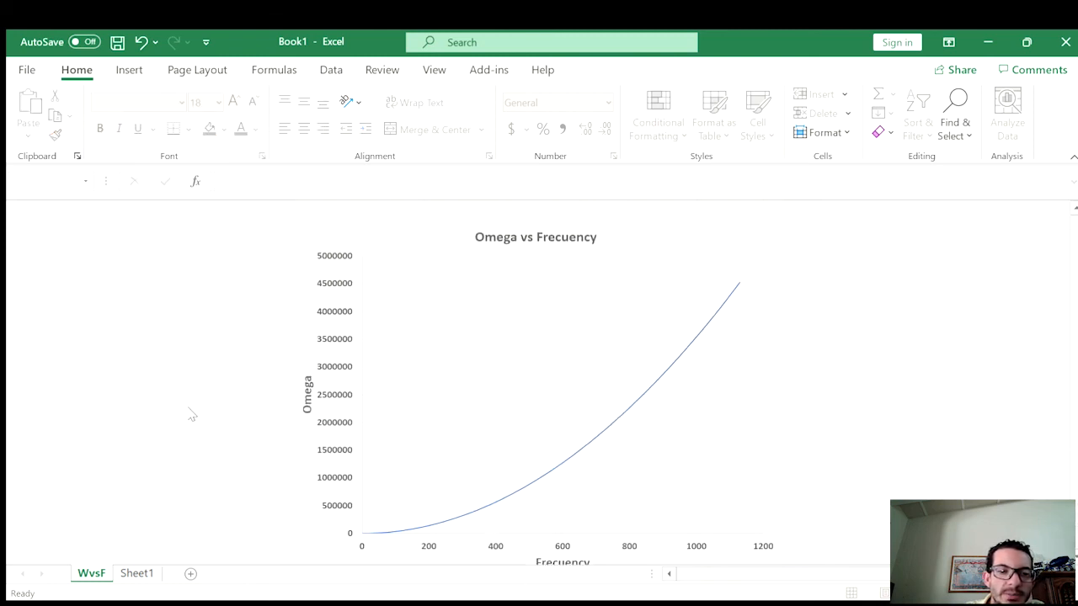
click(137, 574)
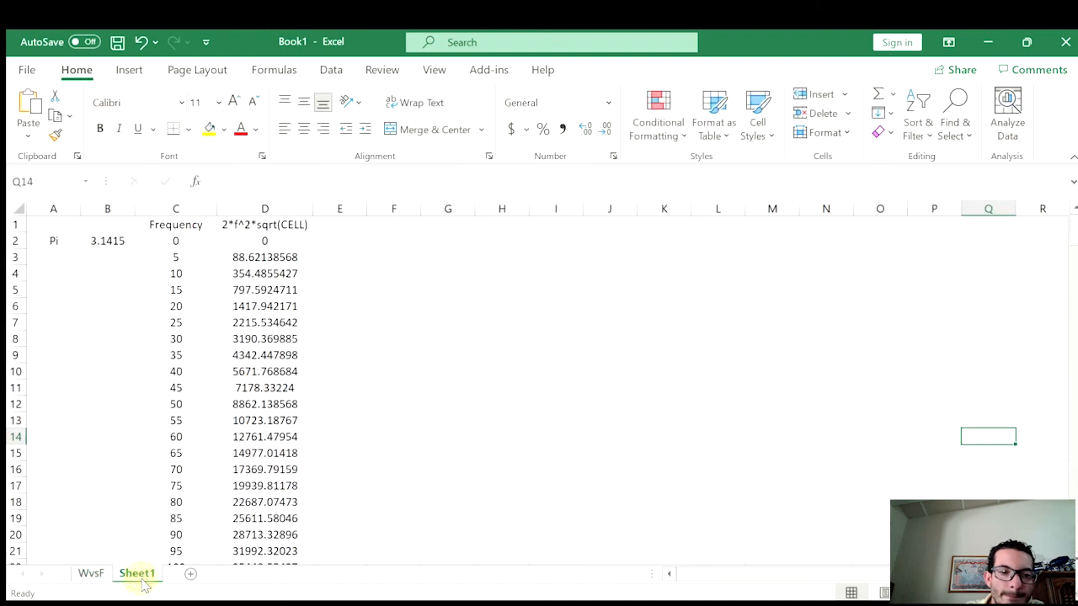